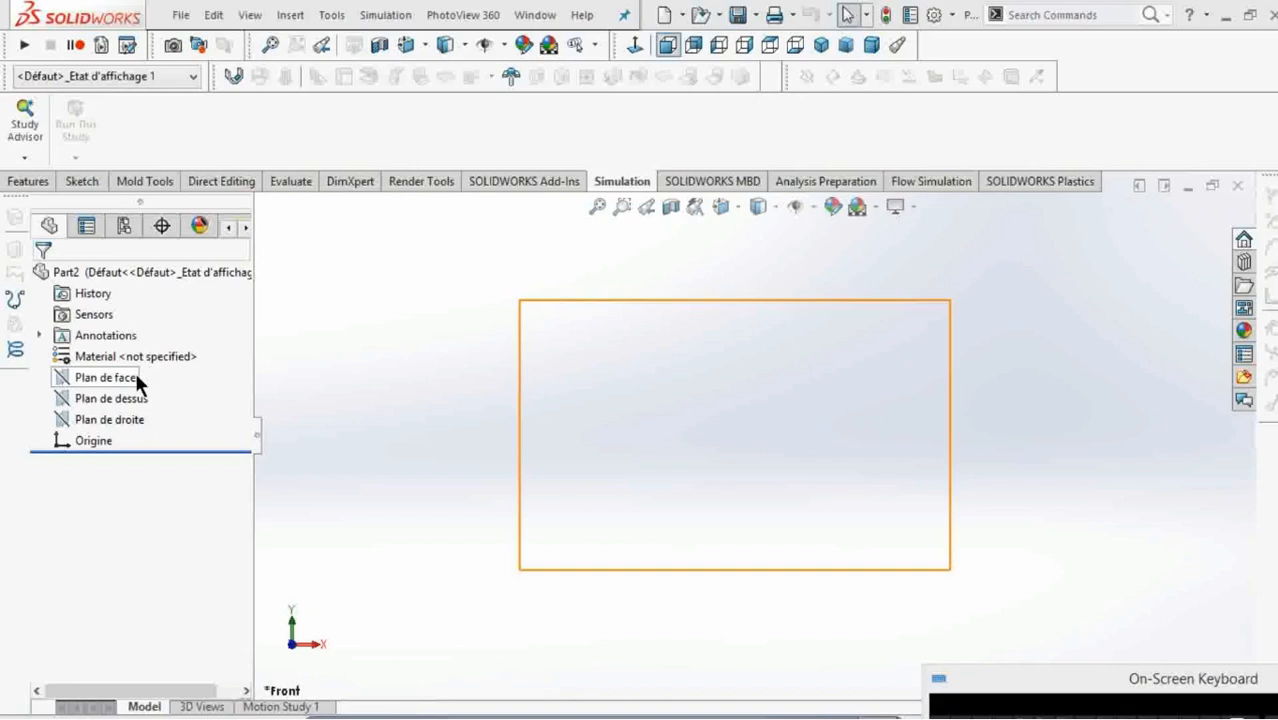
Sketch a centre rectangle from the origin on the front plane (Plan de face), about 48 by 27 mm.
left_click(133, 378)
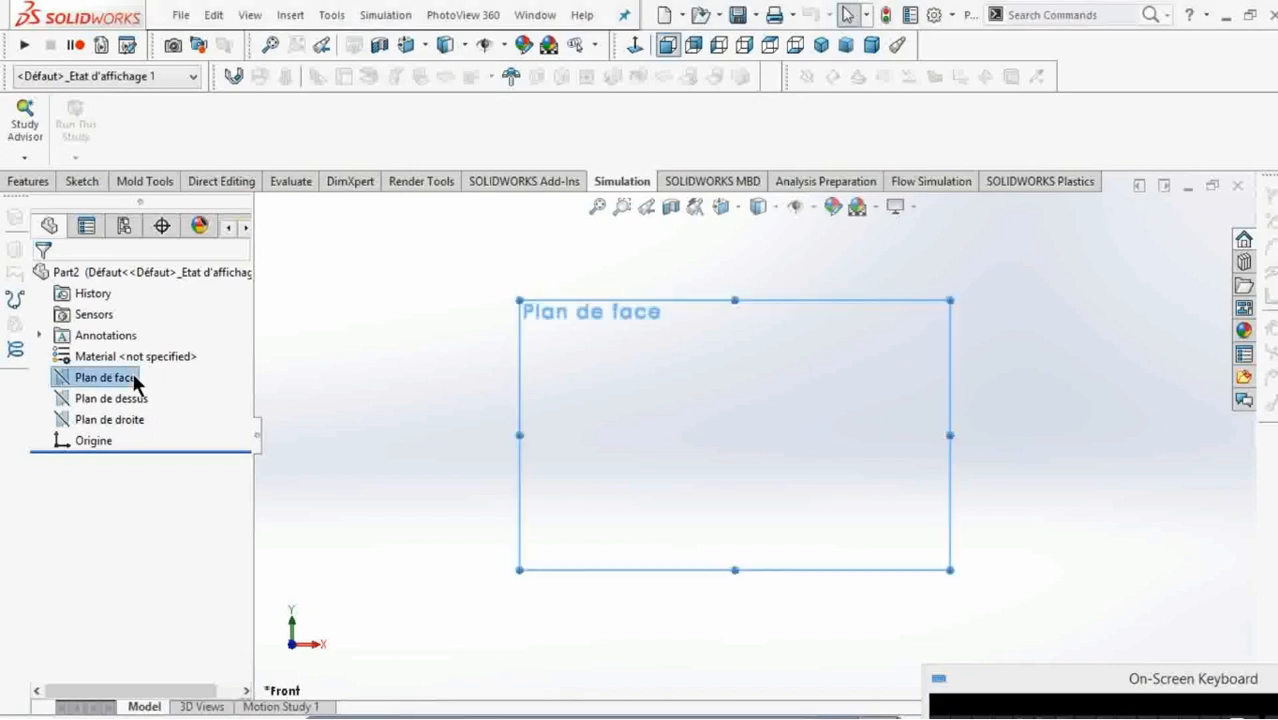
right_click(133, 380)
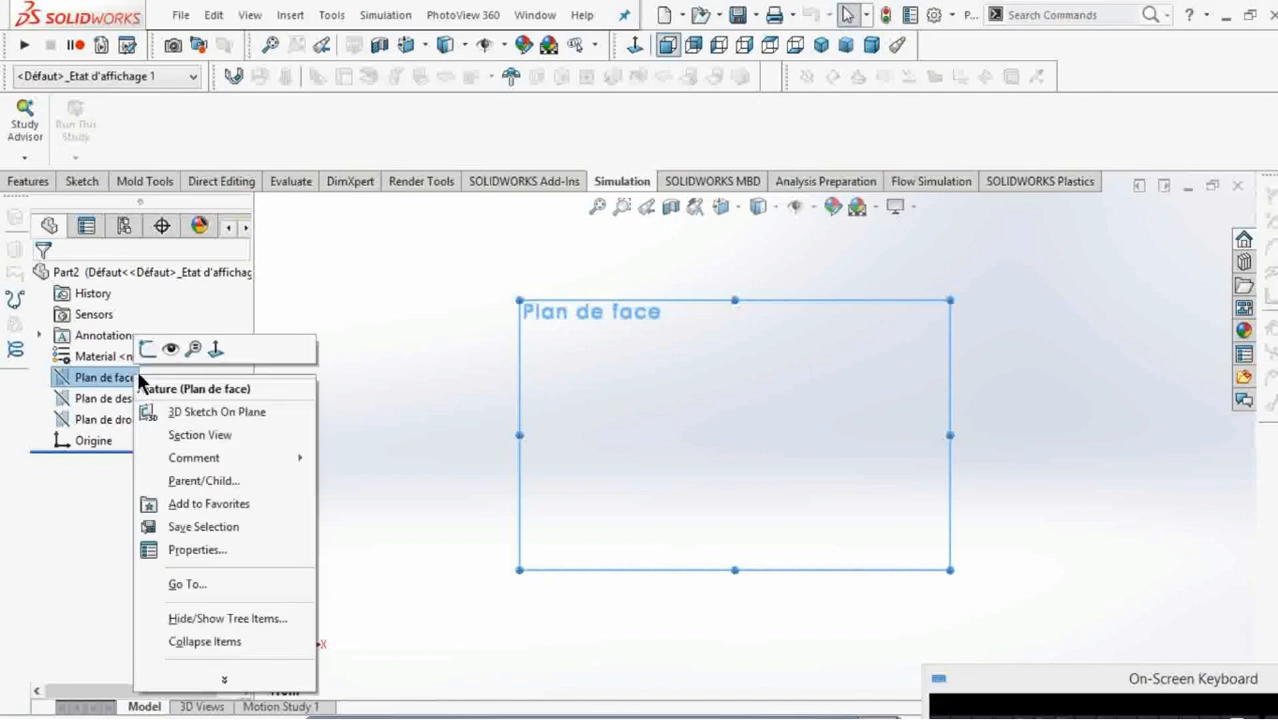
left_click(151, 344)
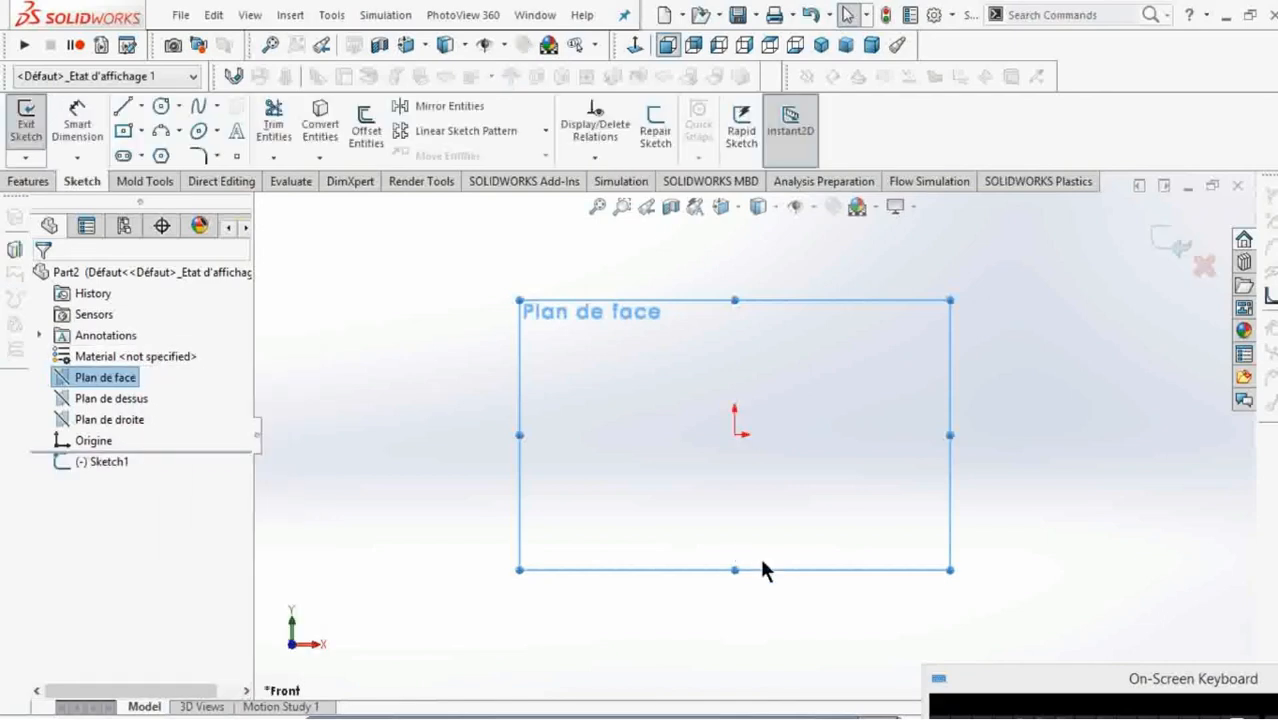
left_click(120, 133)
left_click(735, 435)
left_click(793, 403)
Dimension the rectangle's upper horizontal edge and set its width to 50 mm.
left_click(91, 135)
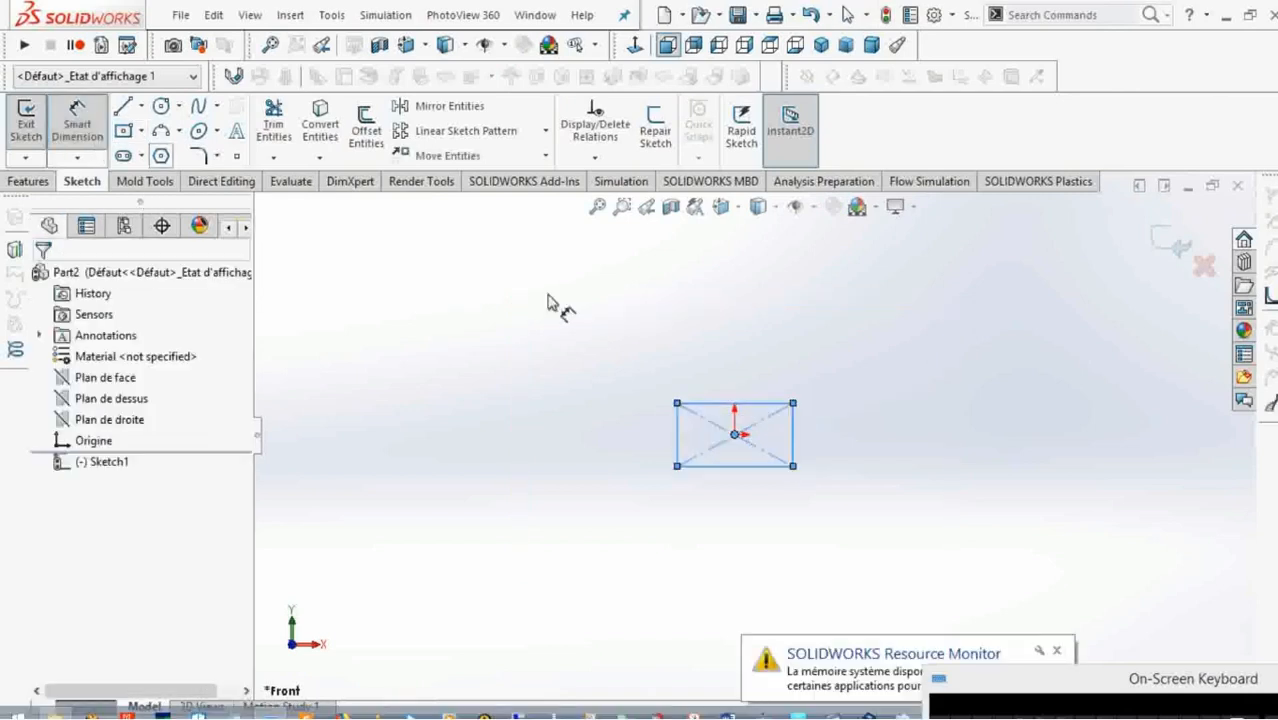
left_click(728, 403)
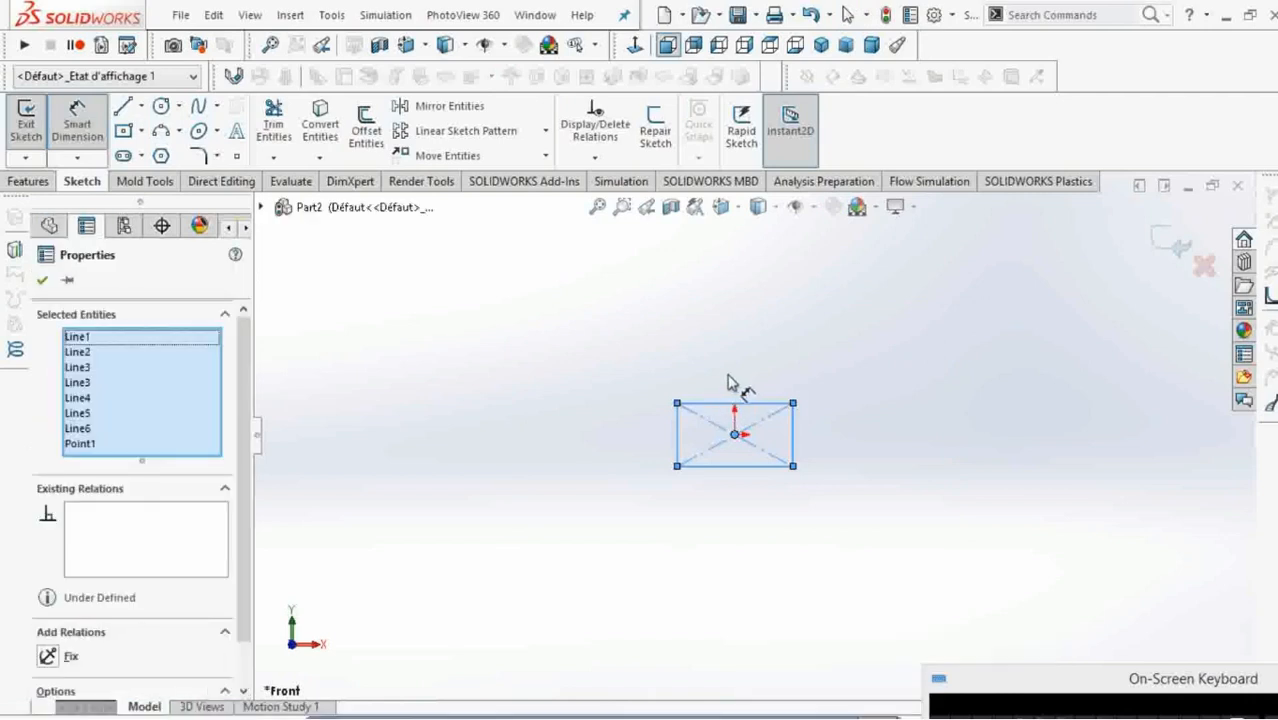
left_click(730, 372)
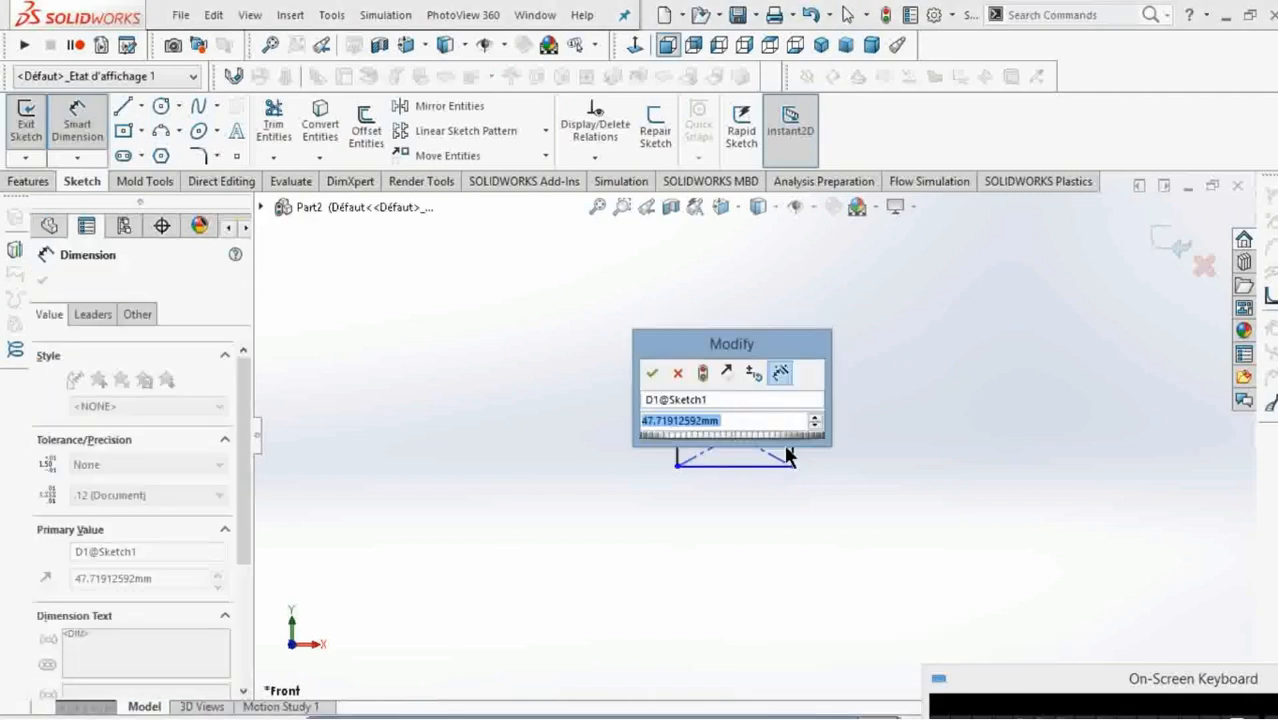
type("5")
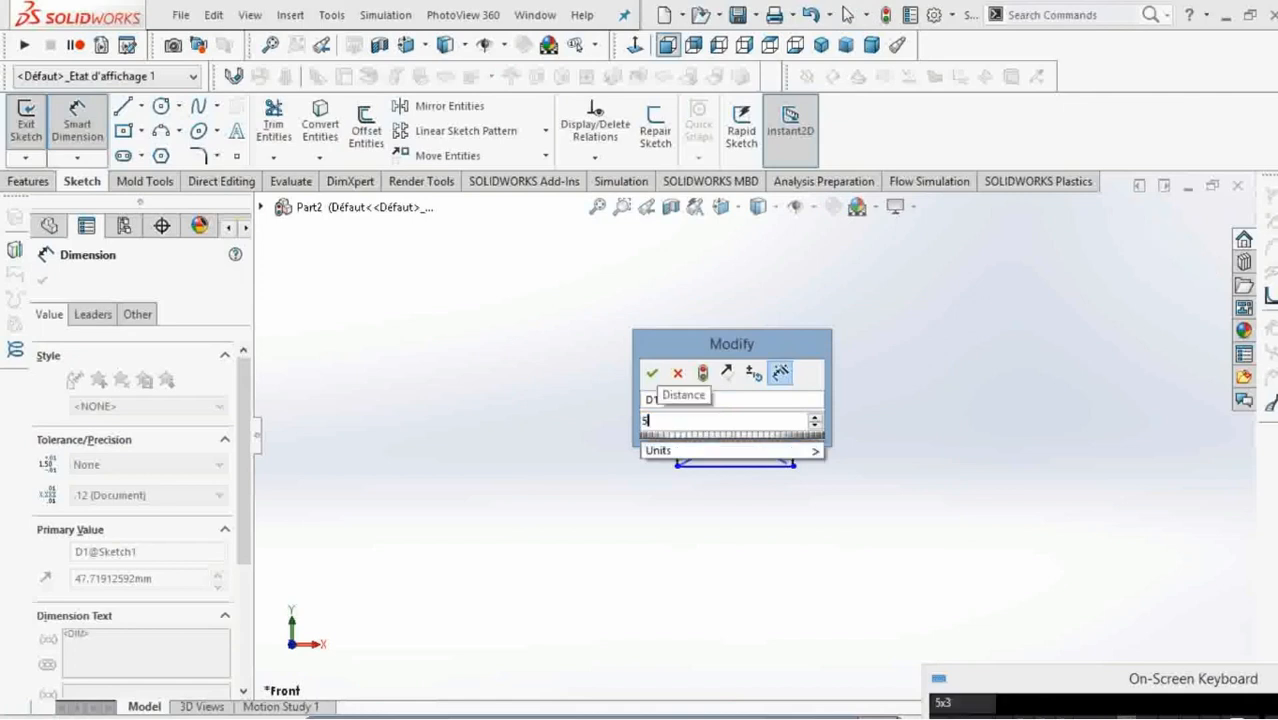
type("0")
left_click(652, 373)
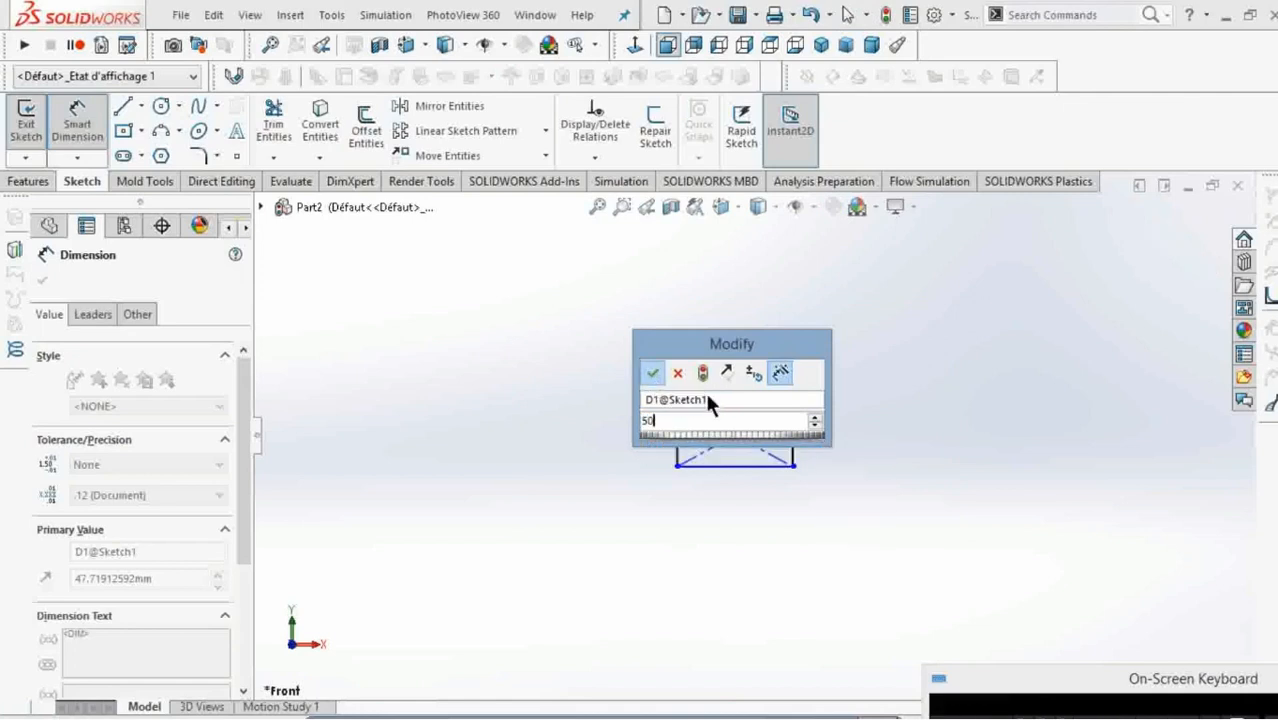
Dimension the rectangle's vertical edge and set its height to 50 mm.
left_click(800, 447)
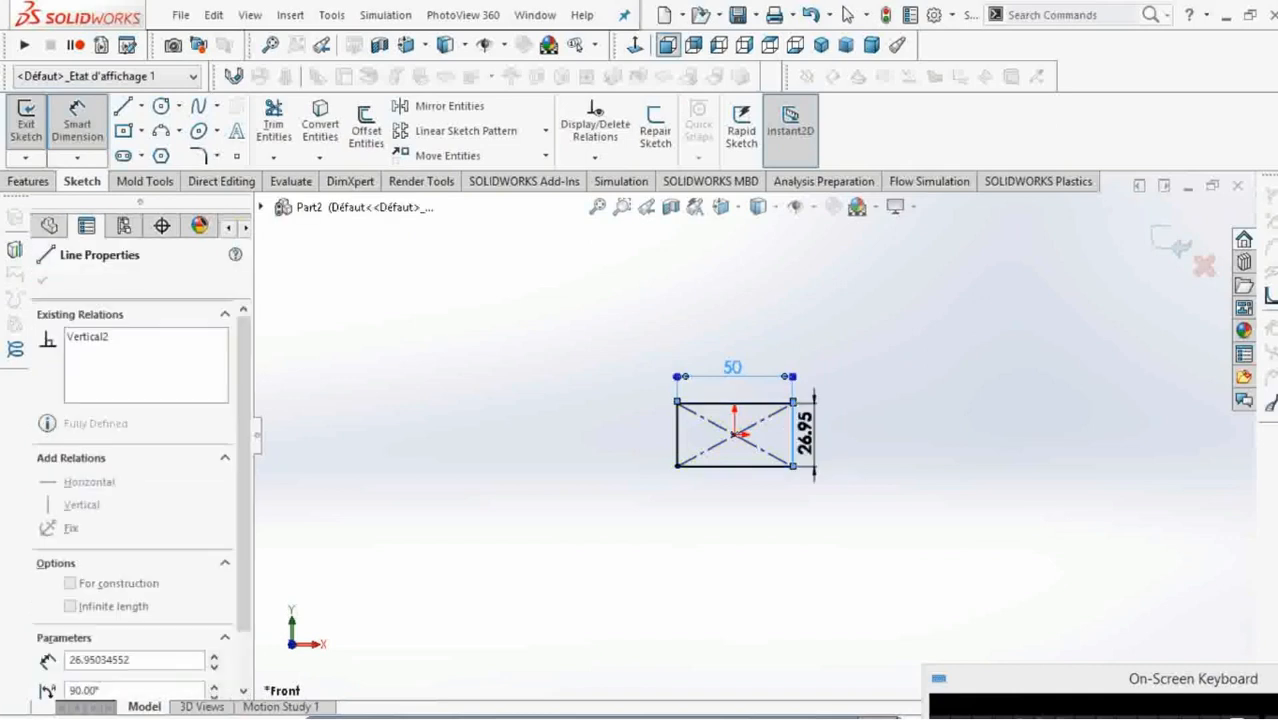
left_click(842, 468)
type("5")
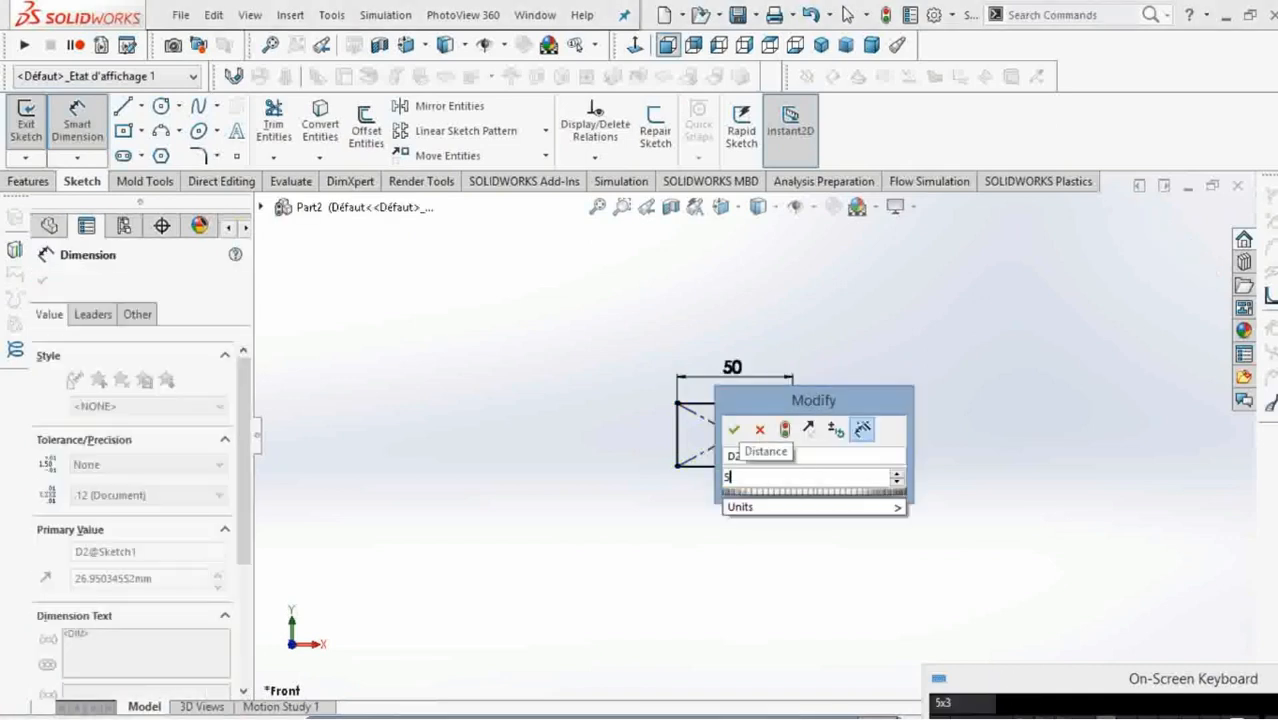
type("0")
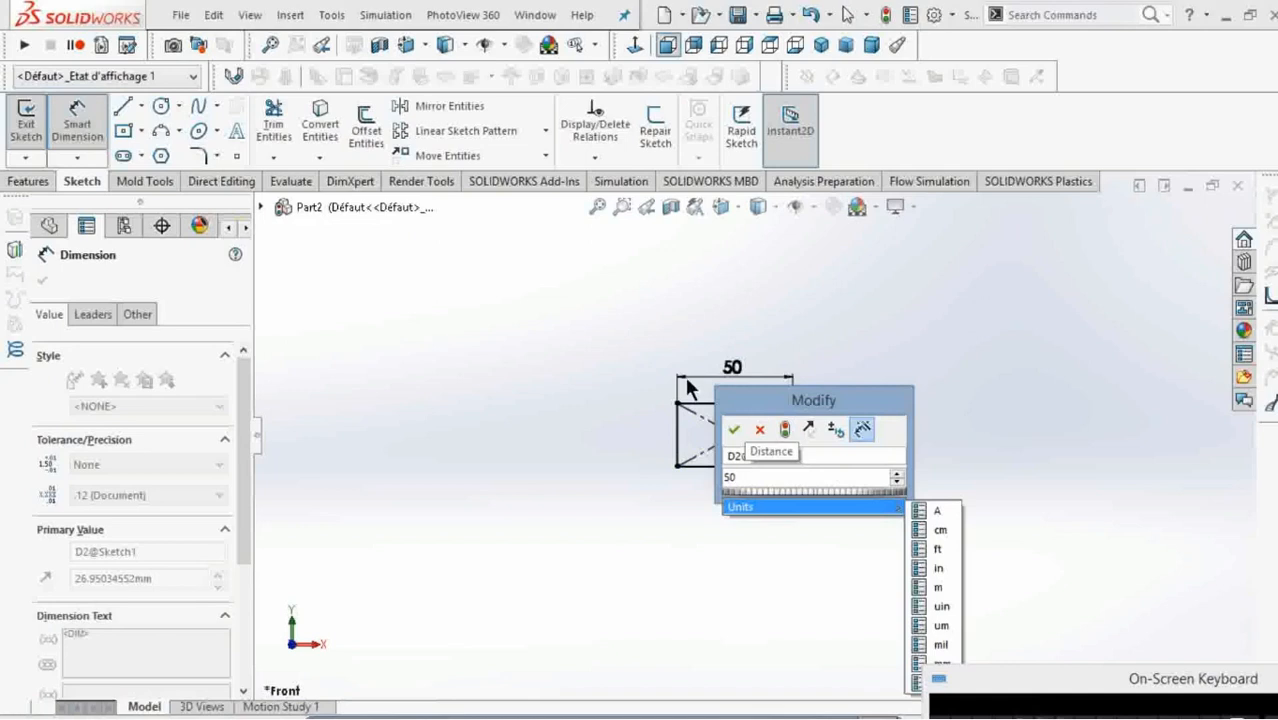
left_click(731, 429)
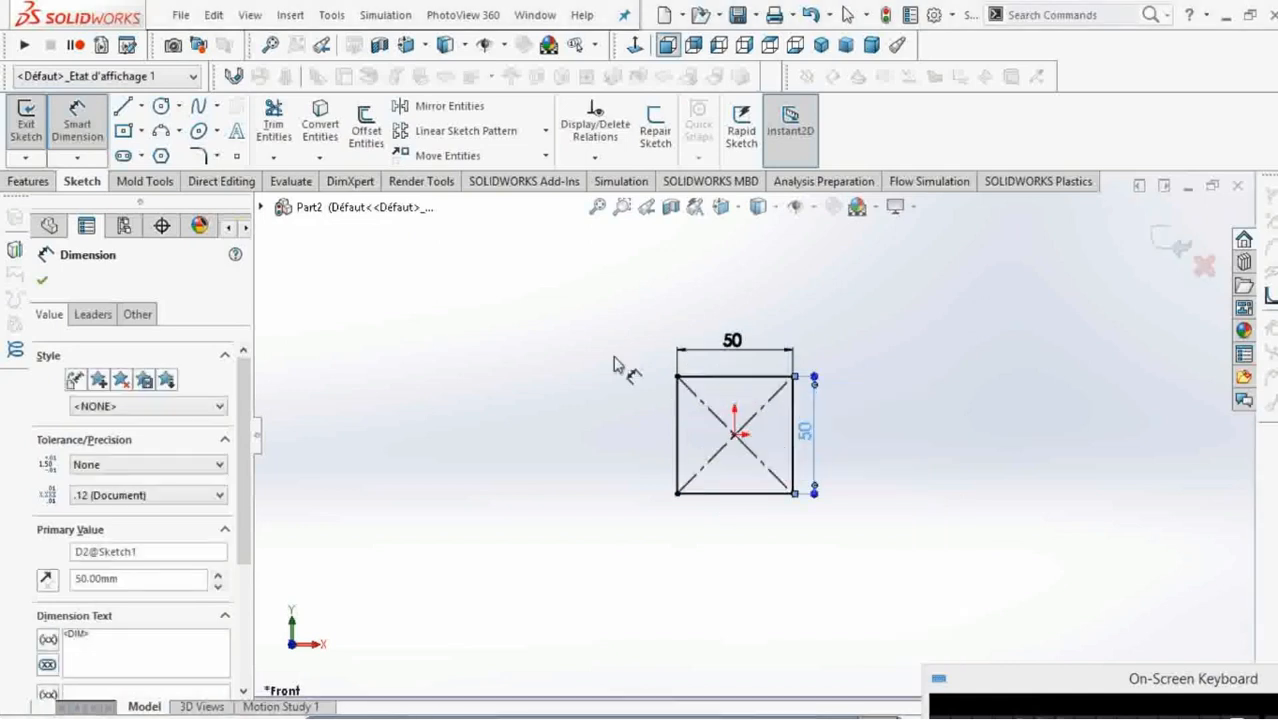
Extrude the square profile as a blind boss with a depth of 400 mm.
left_click(39, 178)
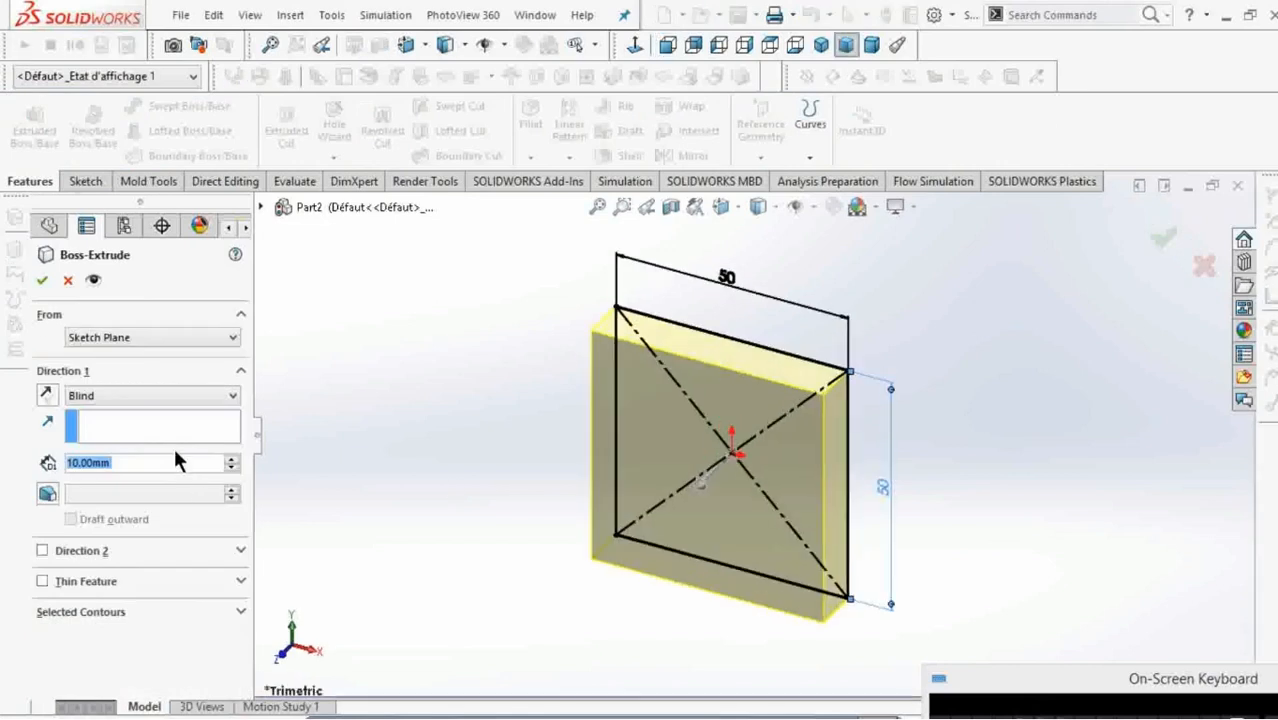
type("80")
key("Return")
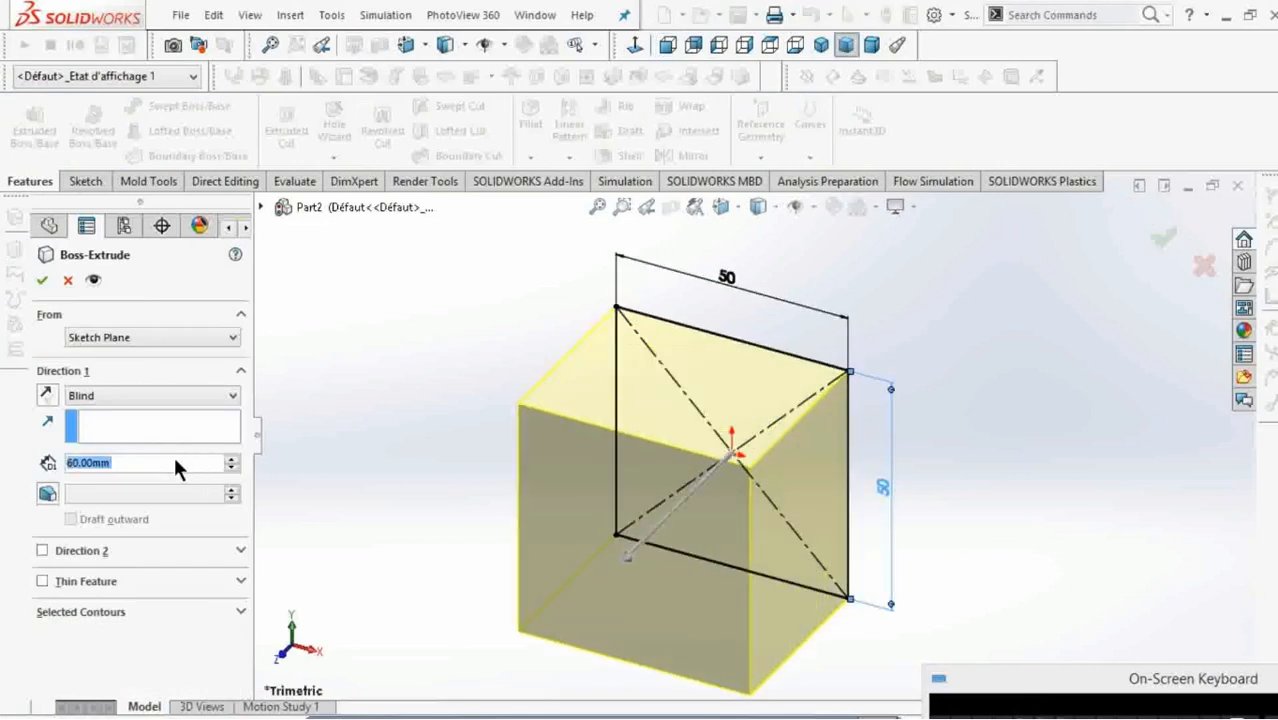
type("320")
key("Return")
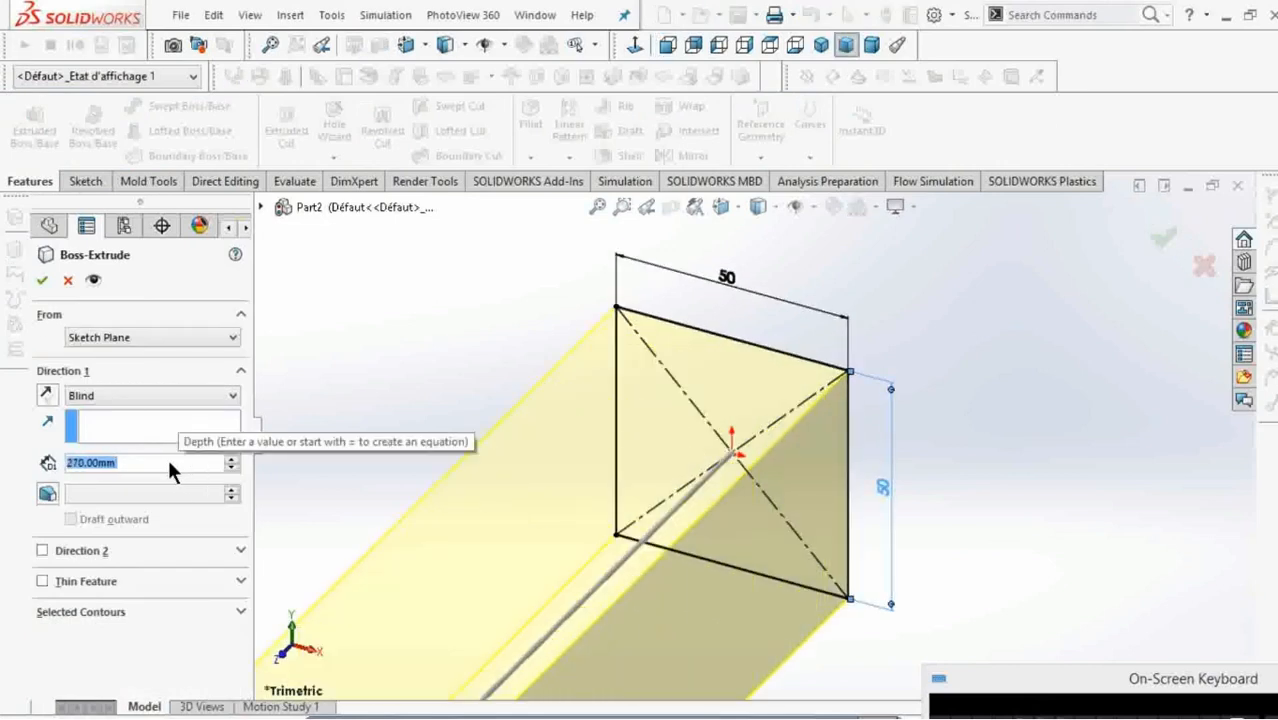
scroll(167, 466, "up", 6)
scroll(166, 456, "down", 1)
scroll(545, 465, "up", 2)
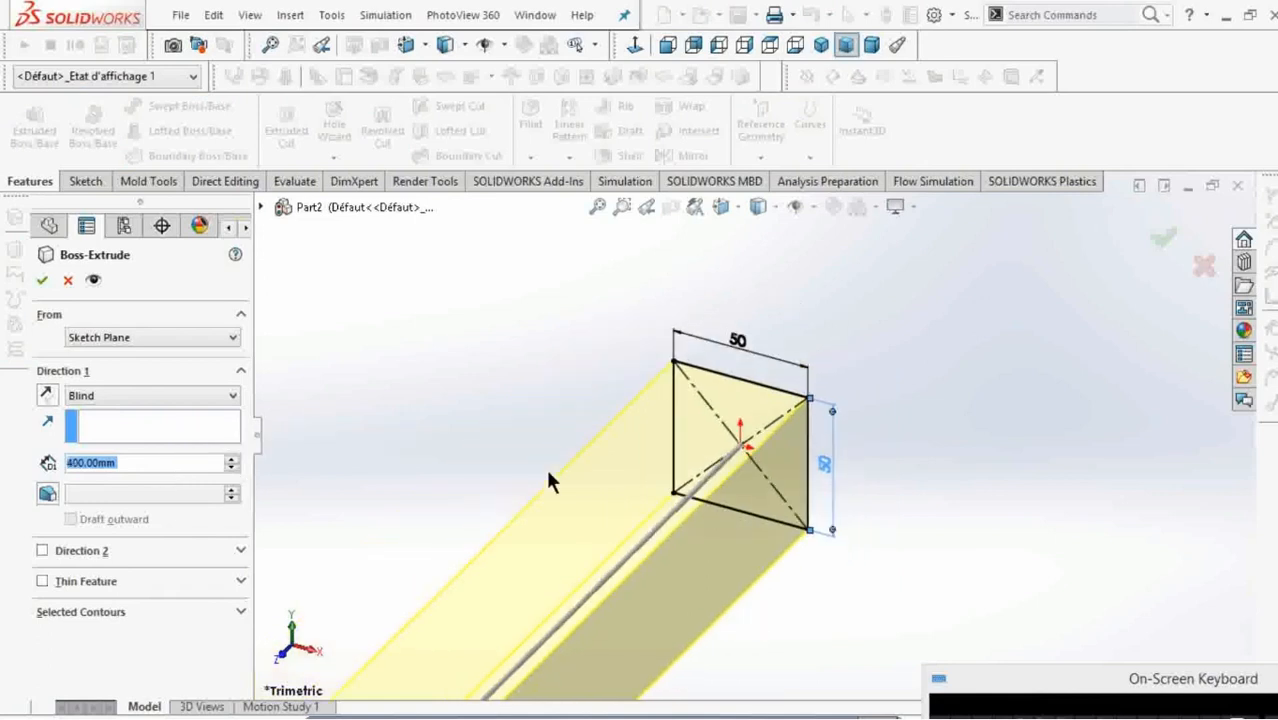
scroll(548, 475, "up", 3)
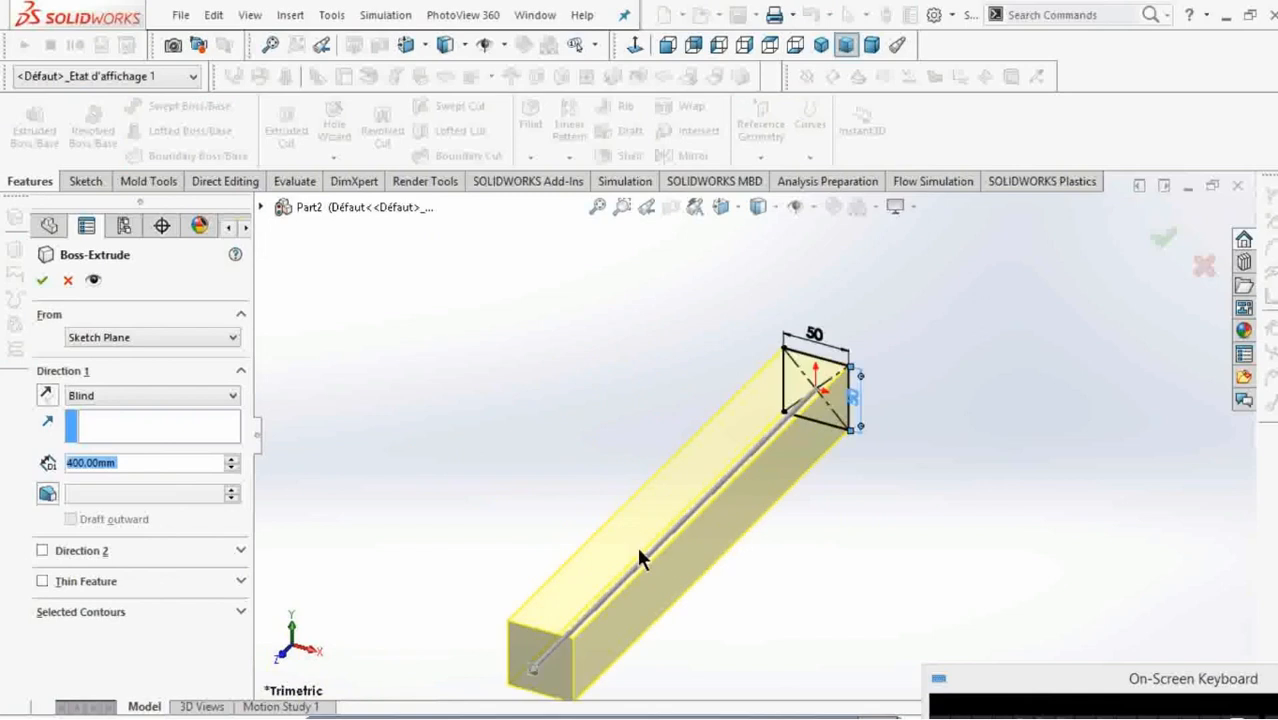
scroll(640, 558, "up", 2)
left_click(47, 279)
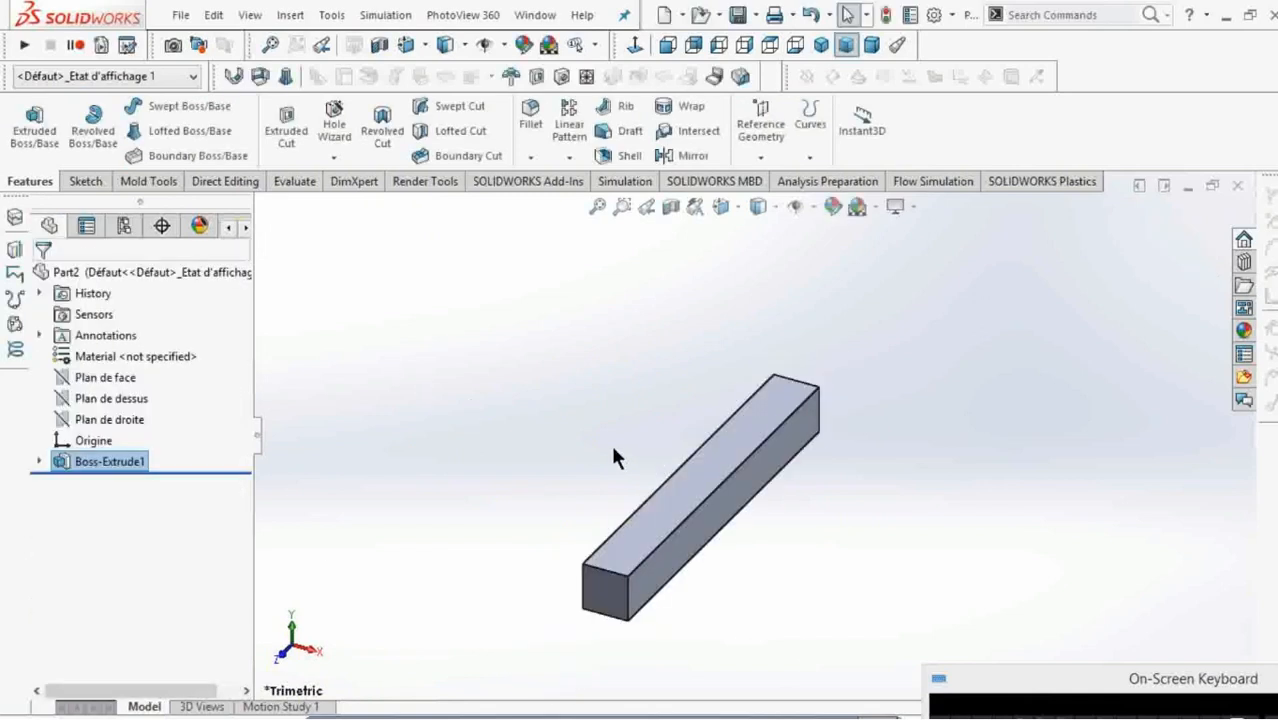
Sketch a corner rectangle, about 67 by 244 mm, on the bar's long upper face, from outside the origin end to the face's centreline.
left_click(647, 539)
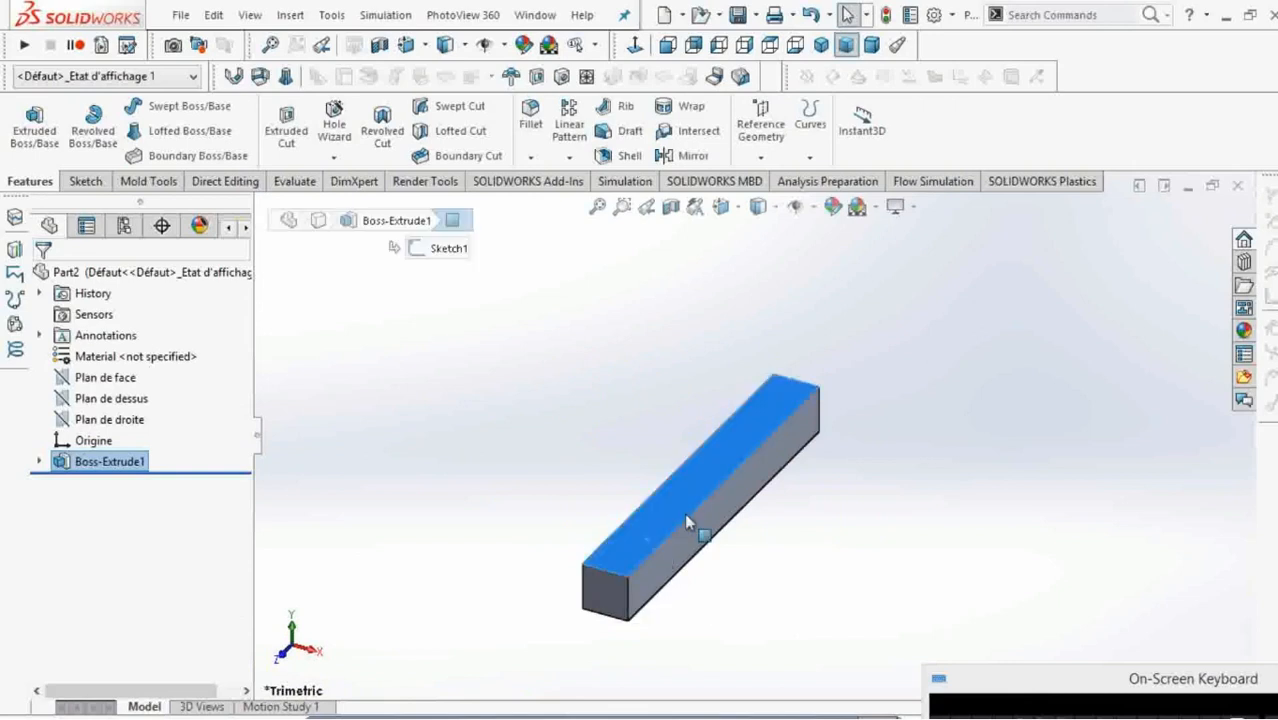
right_click(752, 432)
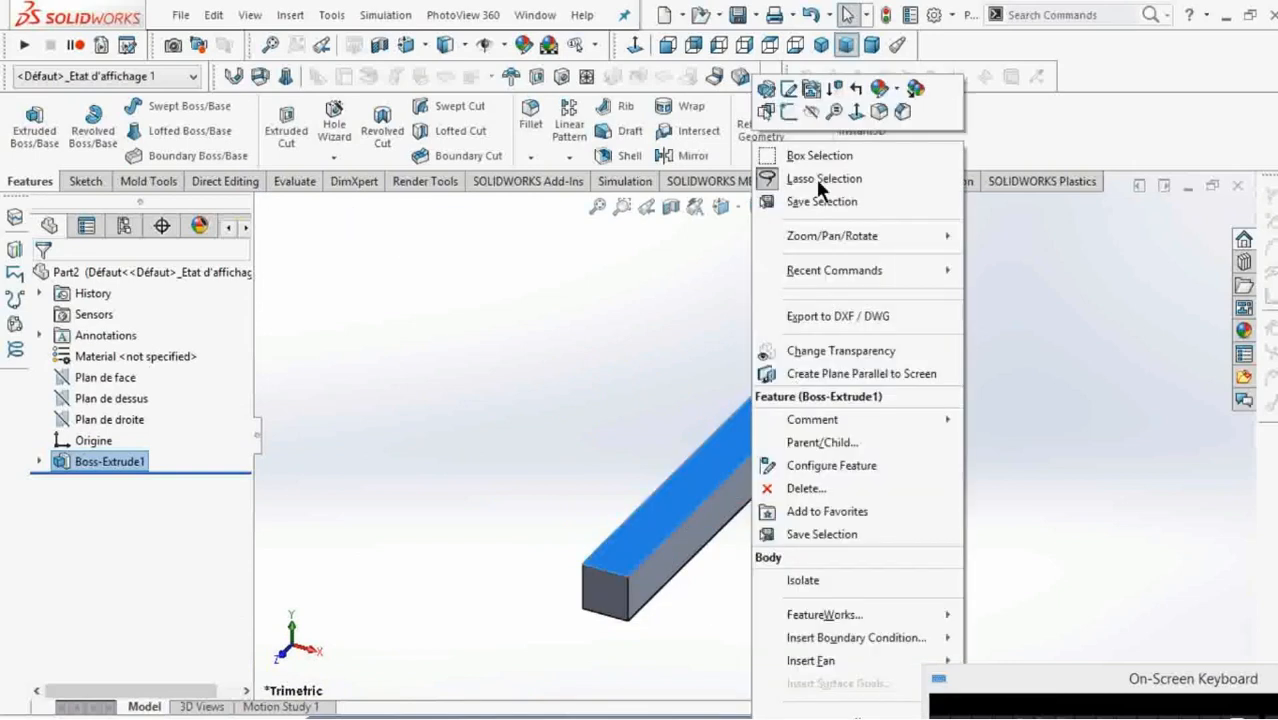
left_click(790, 110)
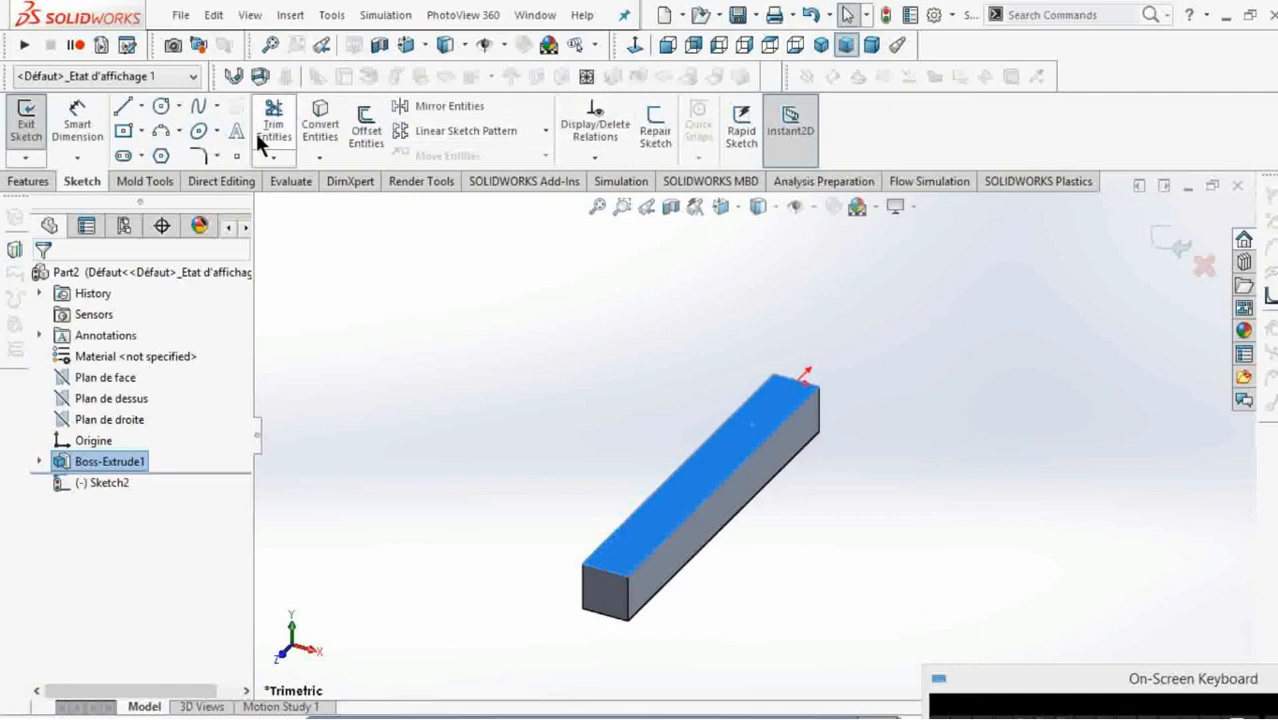
left_click(636, 47)
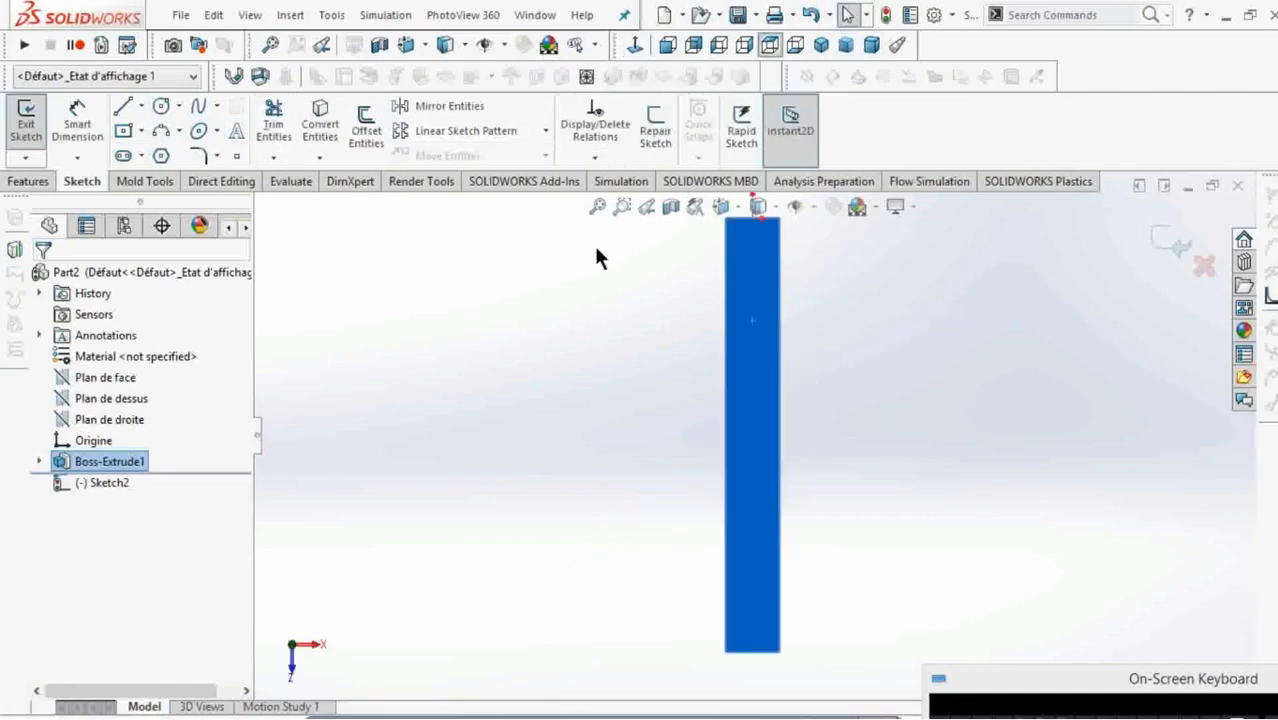
left_click(123, 130)
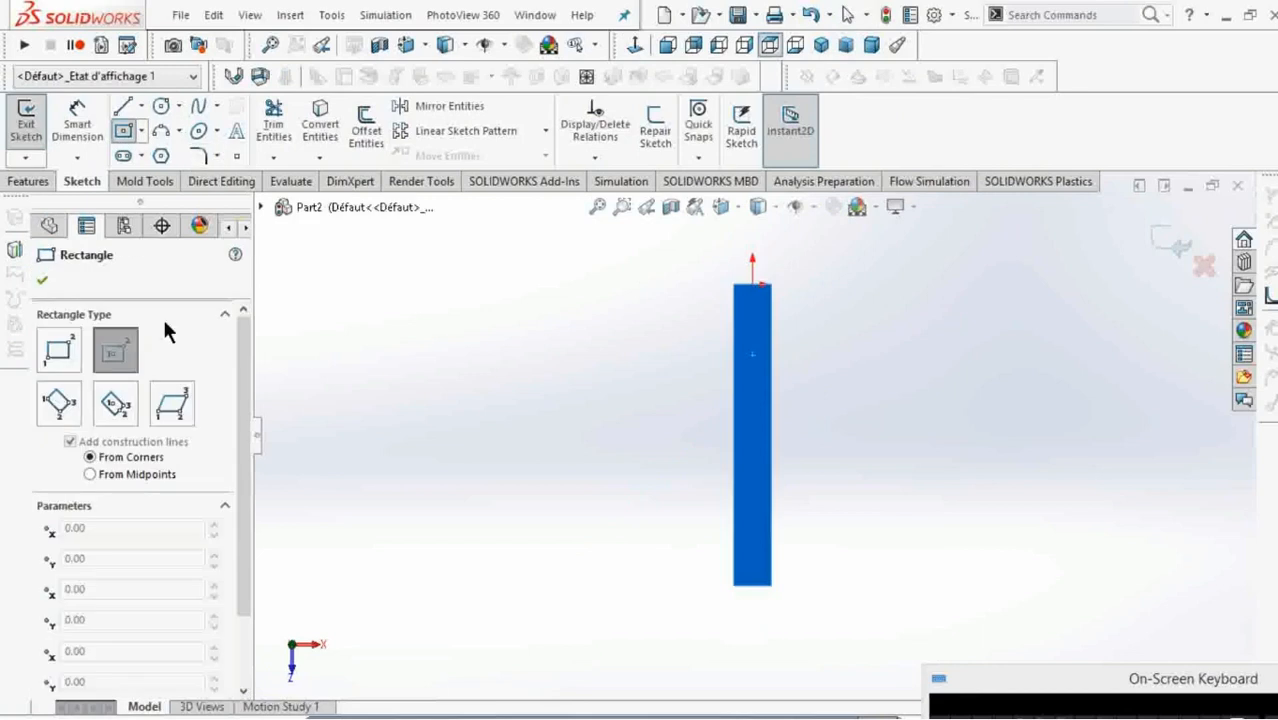
left_click(72, 352)
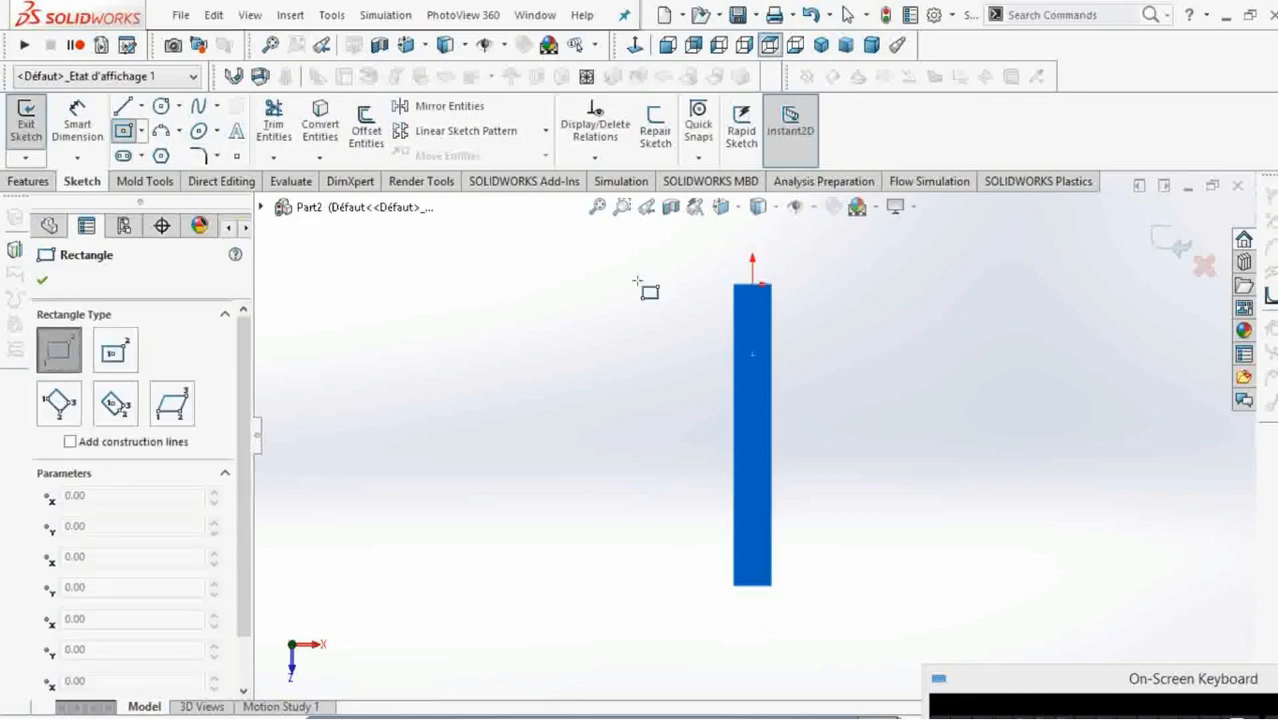
left_click(702, 256)
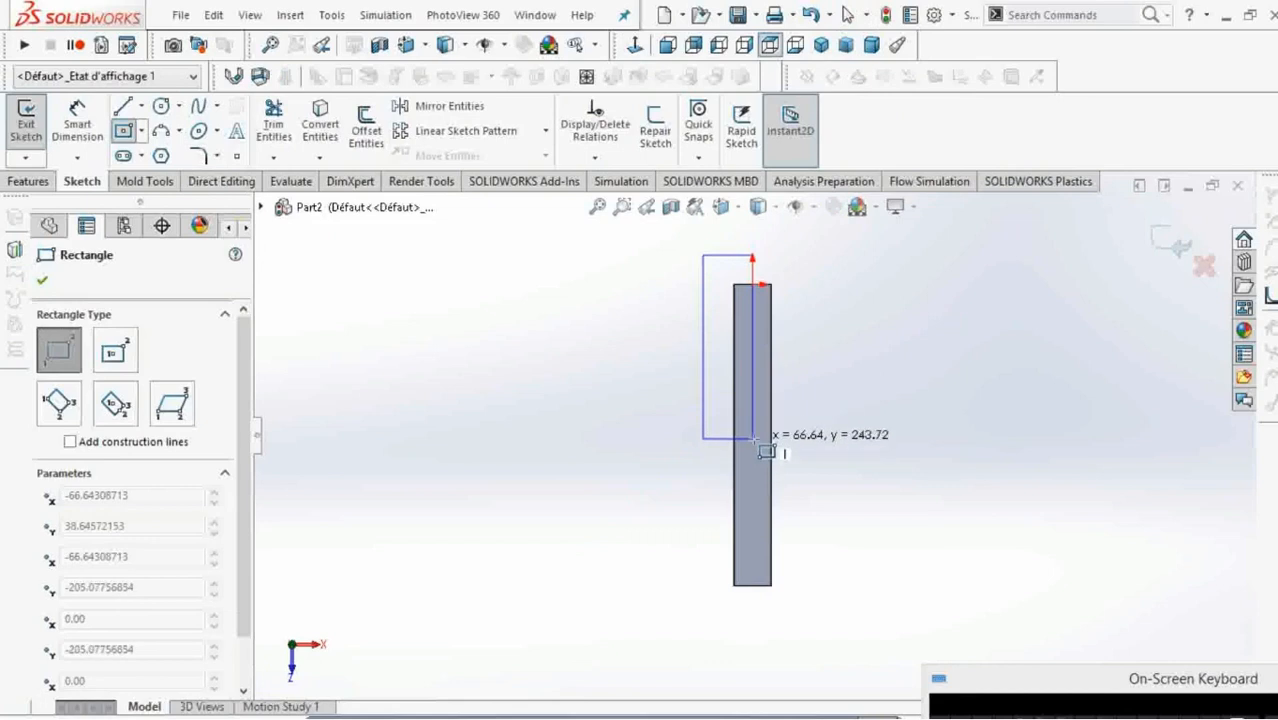
left_click(752, 438)
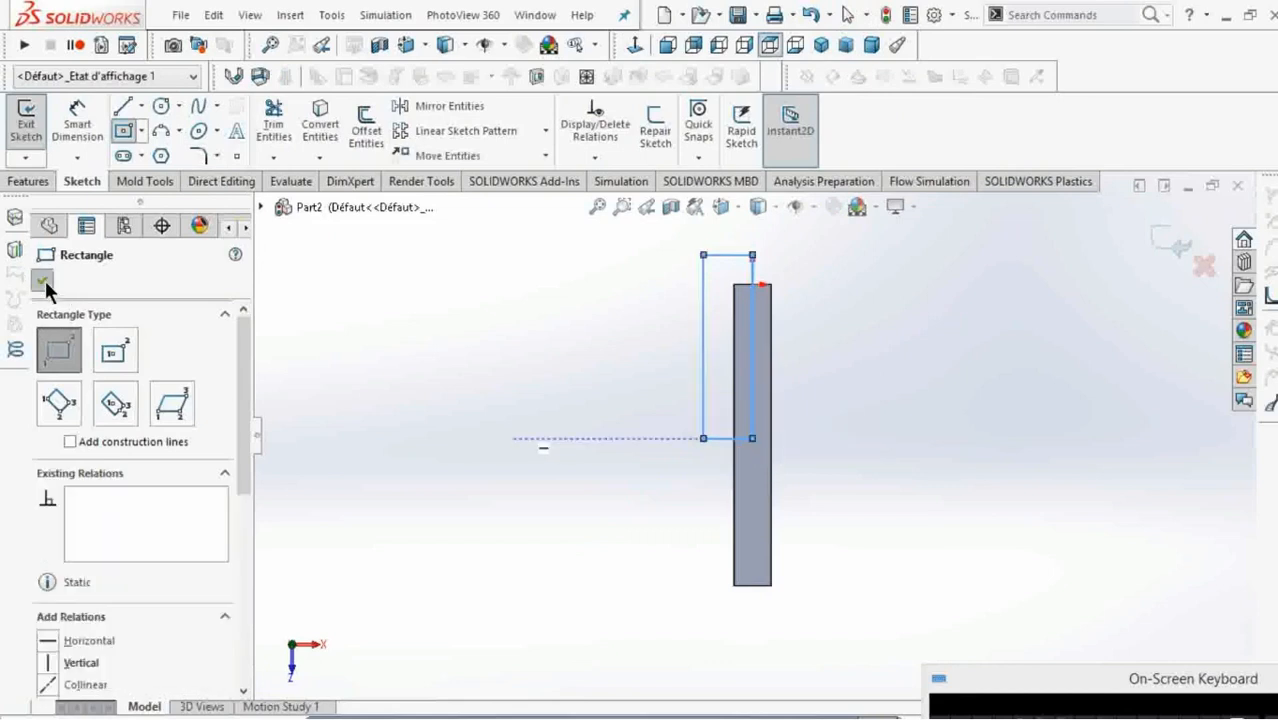
left_click(44, 280)
Cut the rectangle out of the bar with an Extruded Cut set to Through All.
left_click(32, 180)
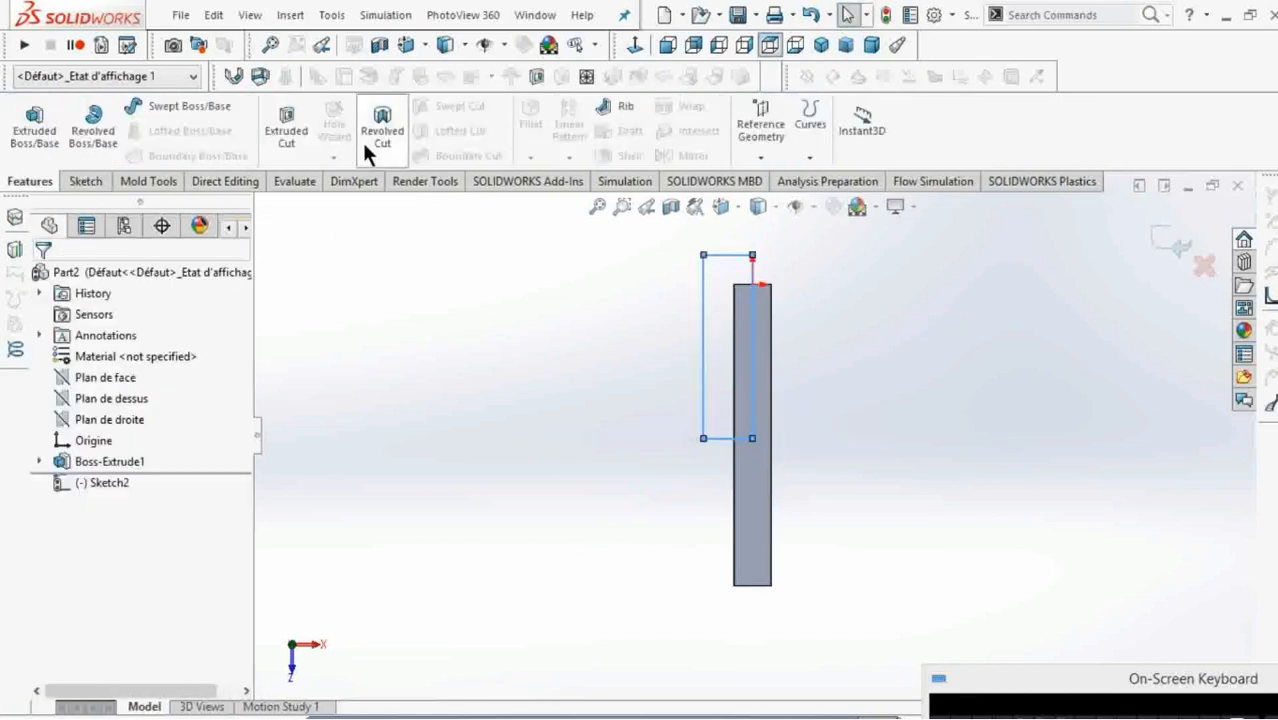
left_click(286, 130)
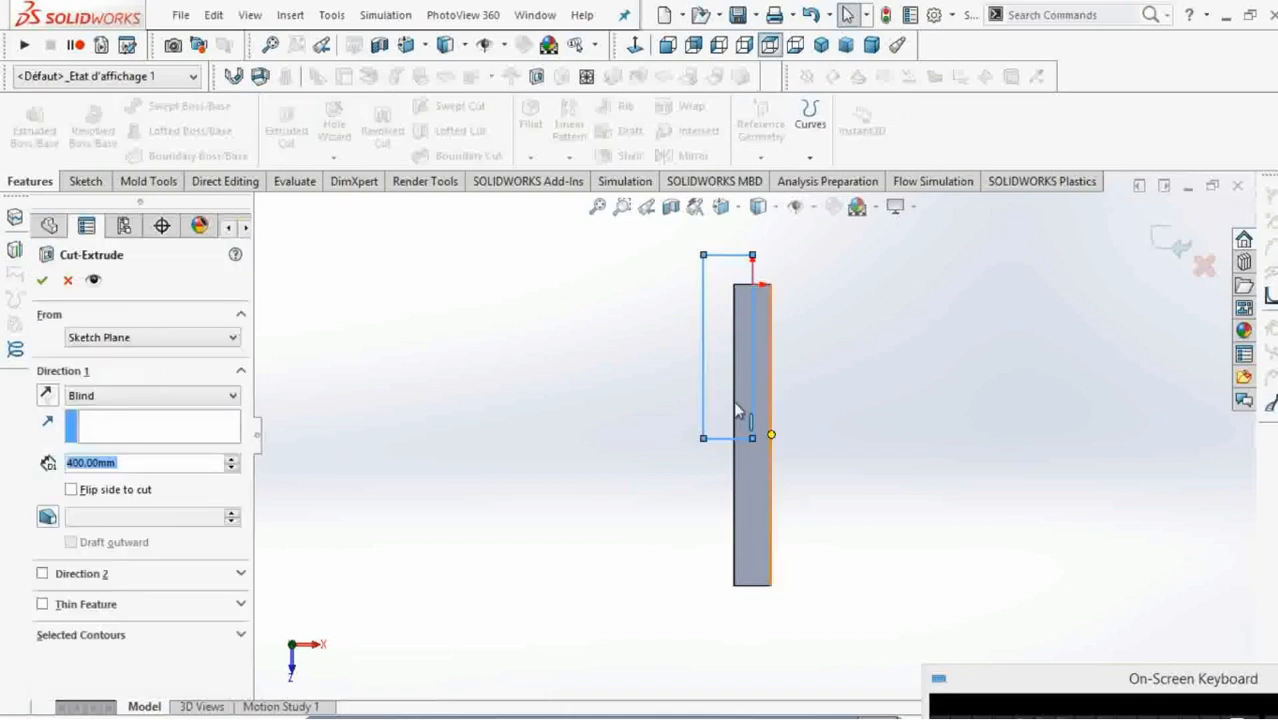
left_click(95, 393)
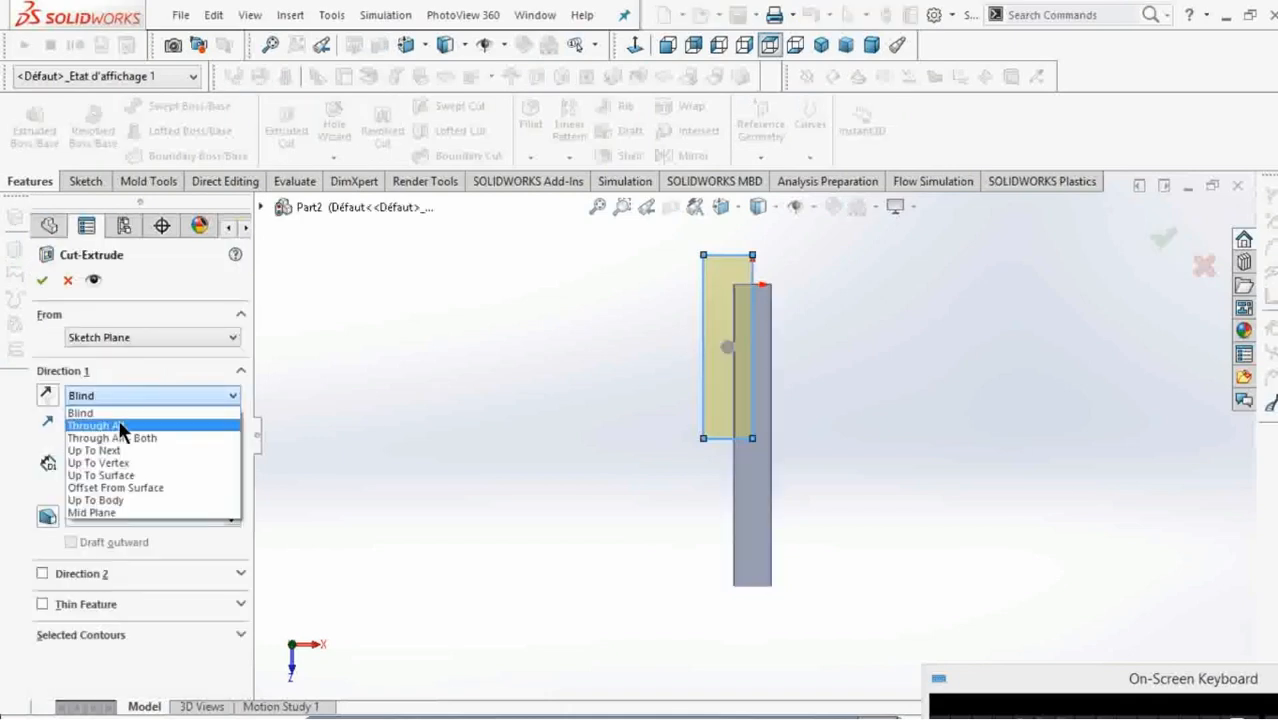
left_click(118, 423)
left_click(42, 280)
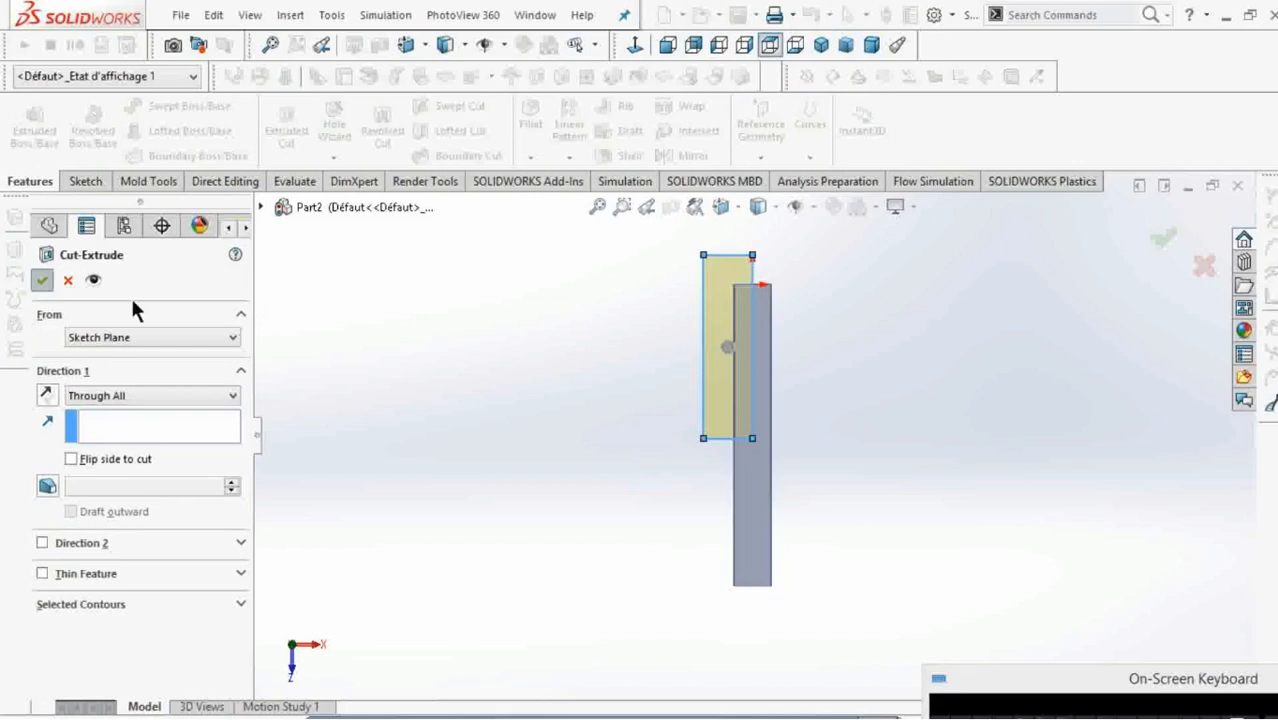
Sketch a circle of radius 25 mm centred on the origin, on the end face of the bar's half-width portion.
middle_click_drag(783, 287, 767, 378)
scroll(767, 333, "down", 3)
right_click(752, 318)
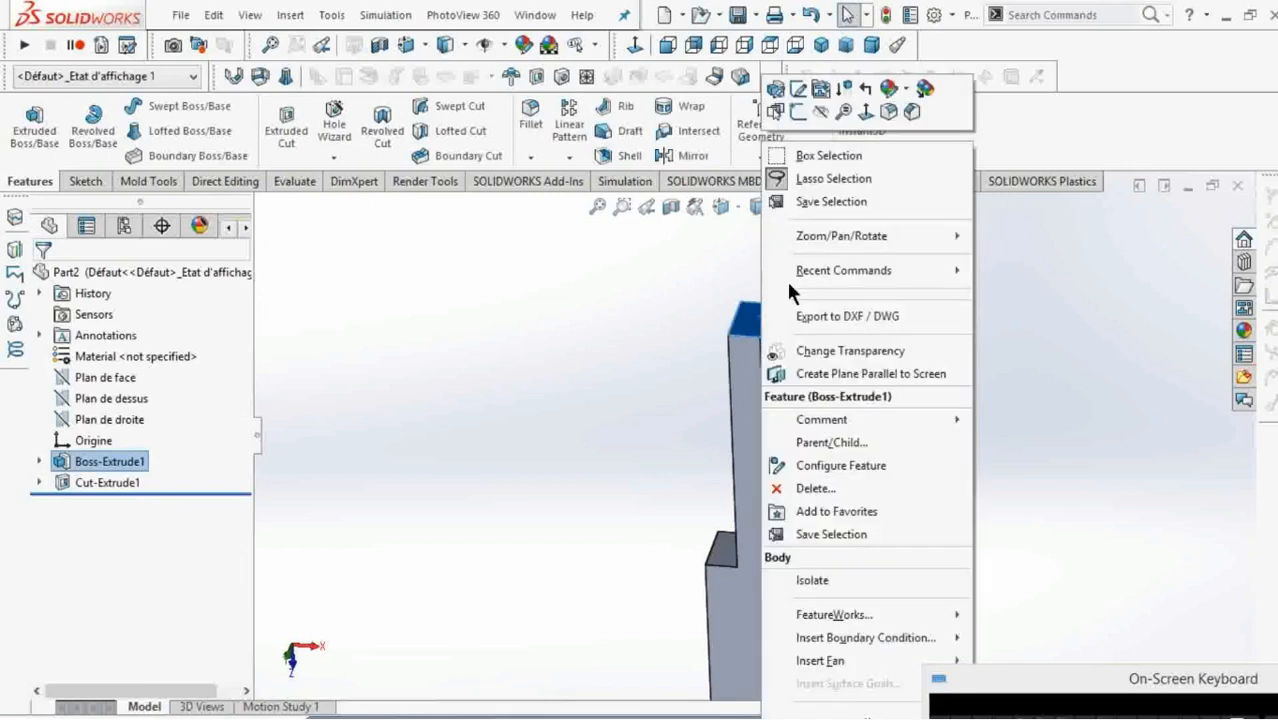
left_click(797, 111)
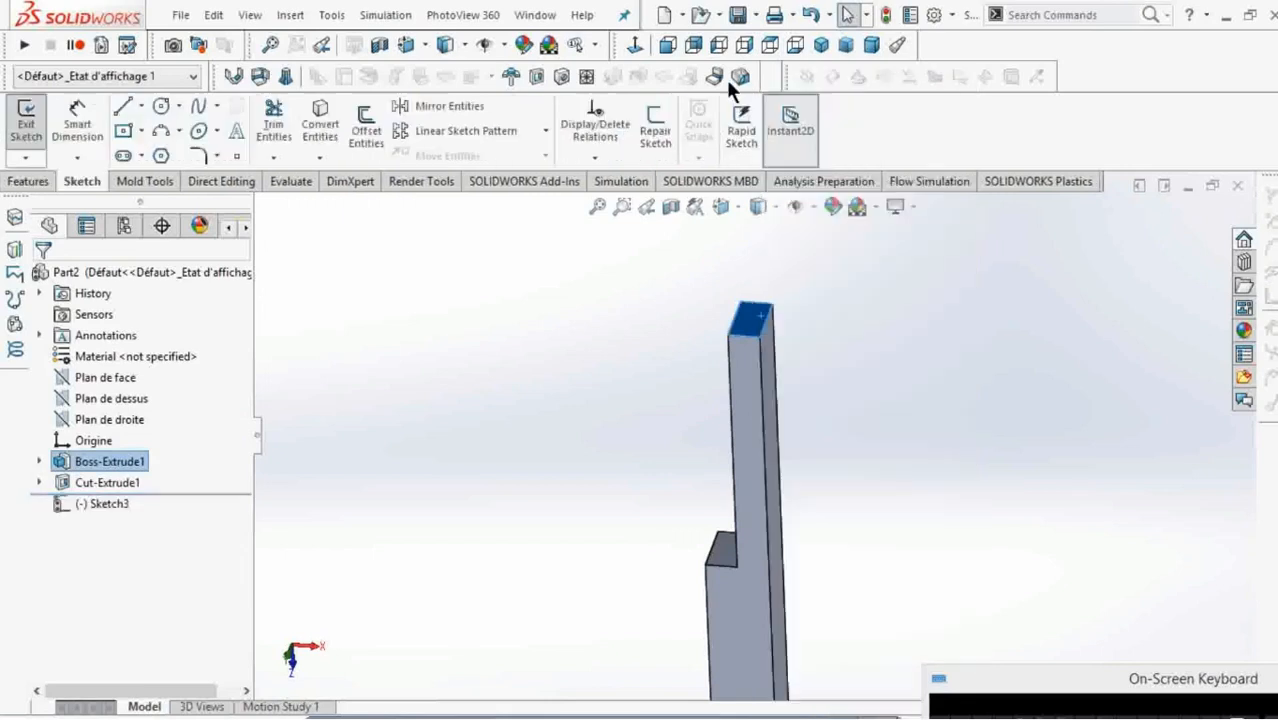
left_click(637, 42)
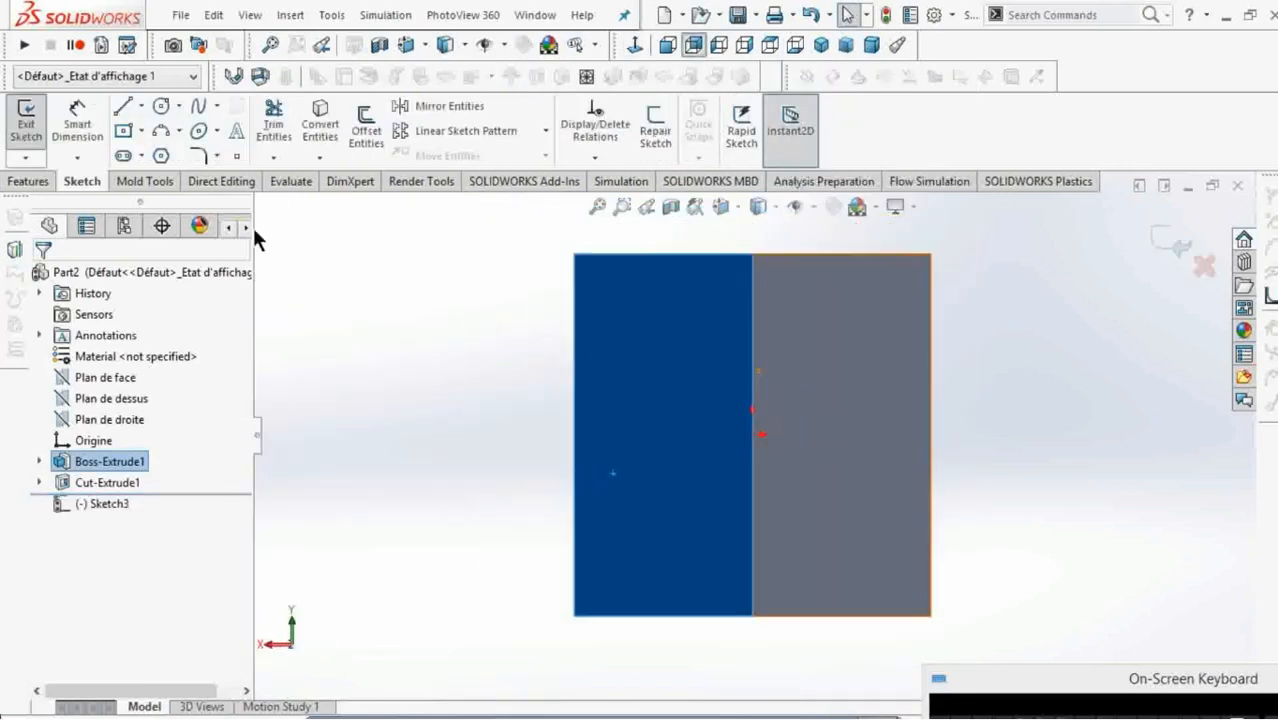
left_click(163, 106)
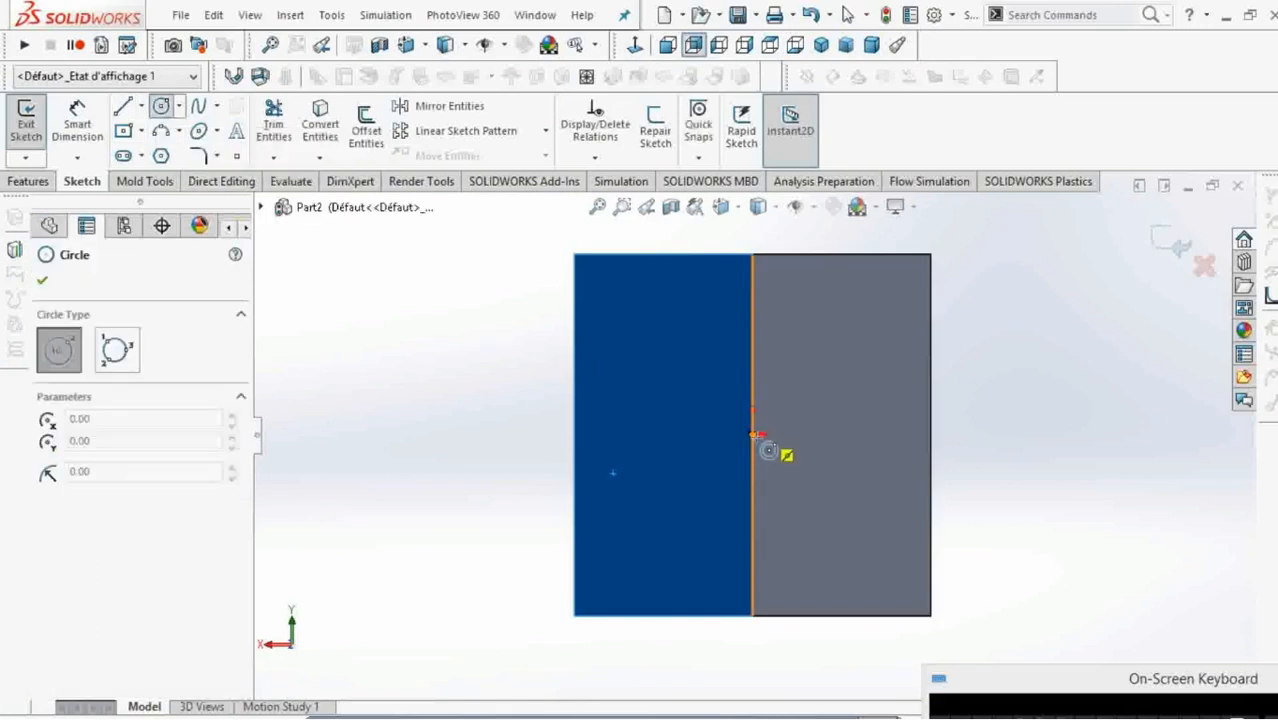
left_click(783, 450)
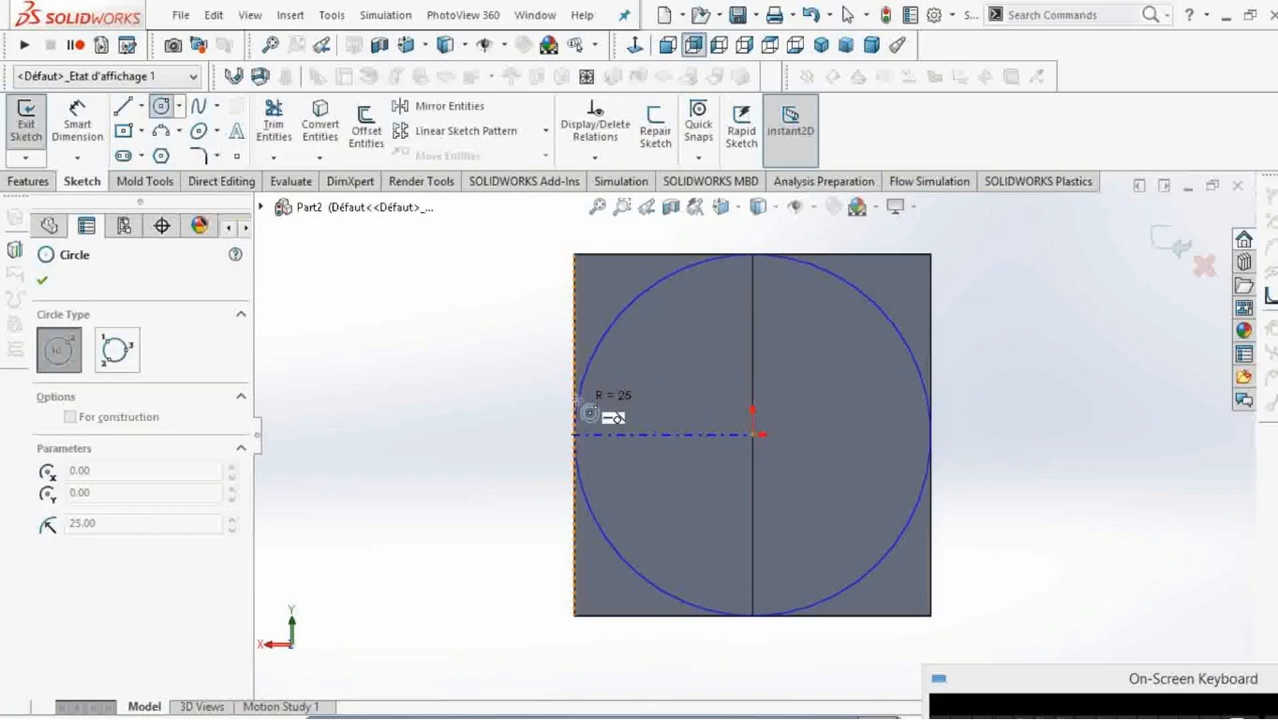
left_click(577, 397)
right_click(486, 413)
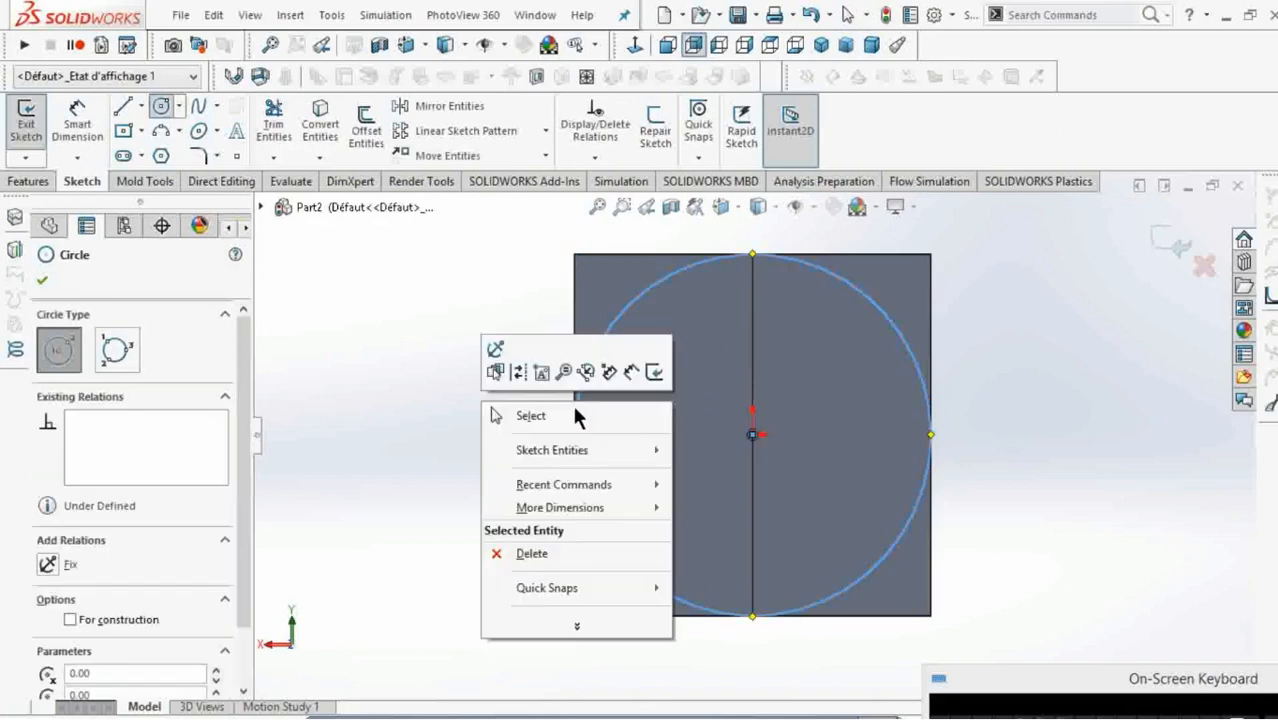
left_click(574, 417)
Cut away the material outside the circle with a blind Extruded Cut 50 mm deep, flipping the side to cut.
left_click(28, 181)
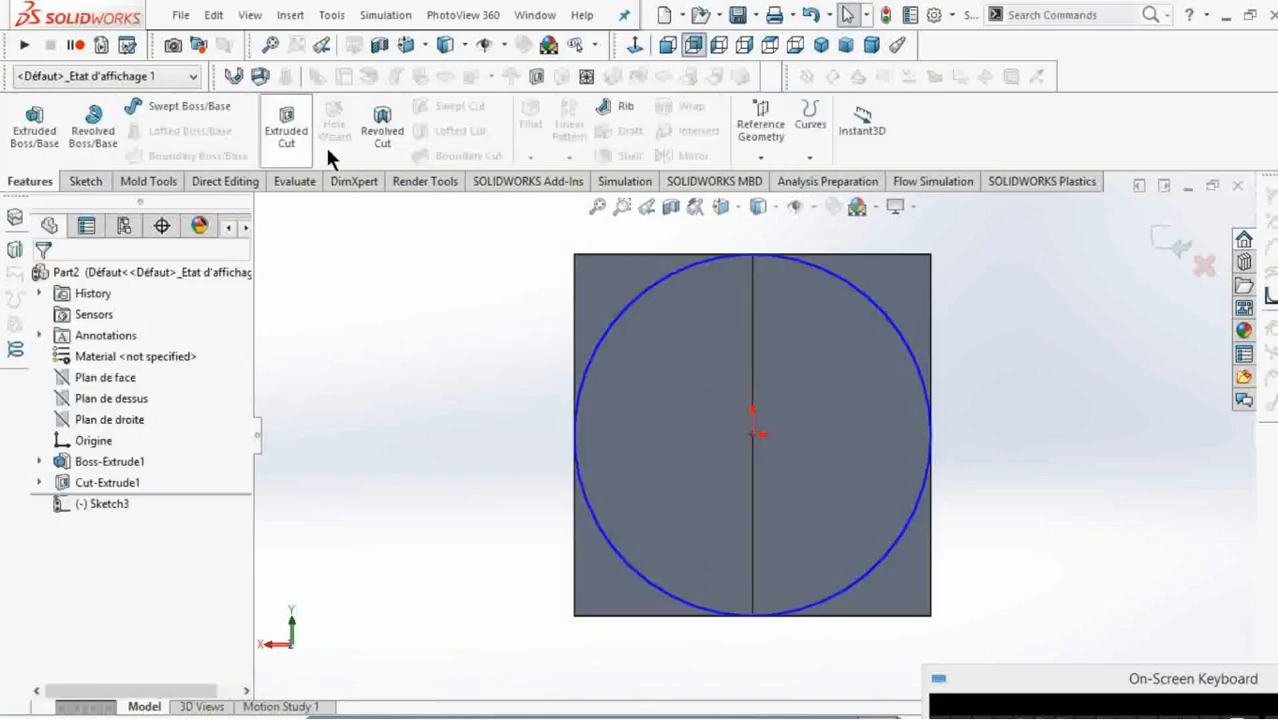
left_click(288, 130)
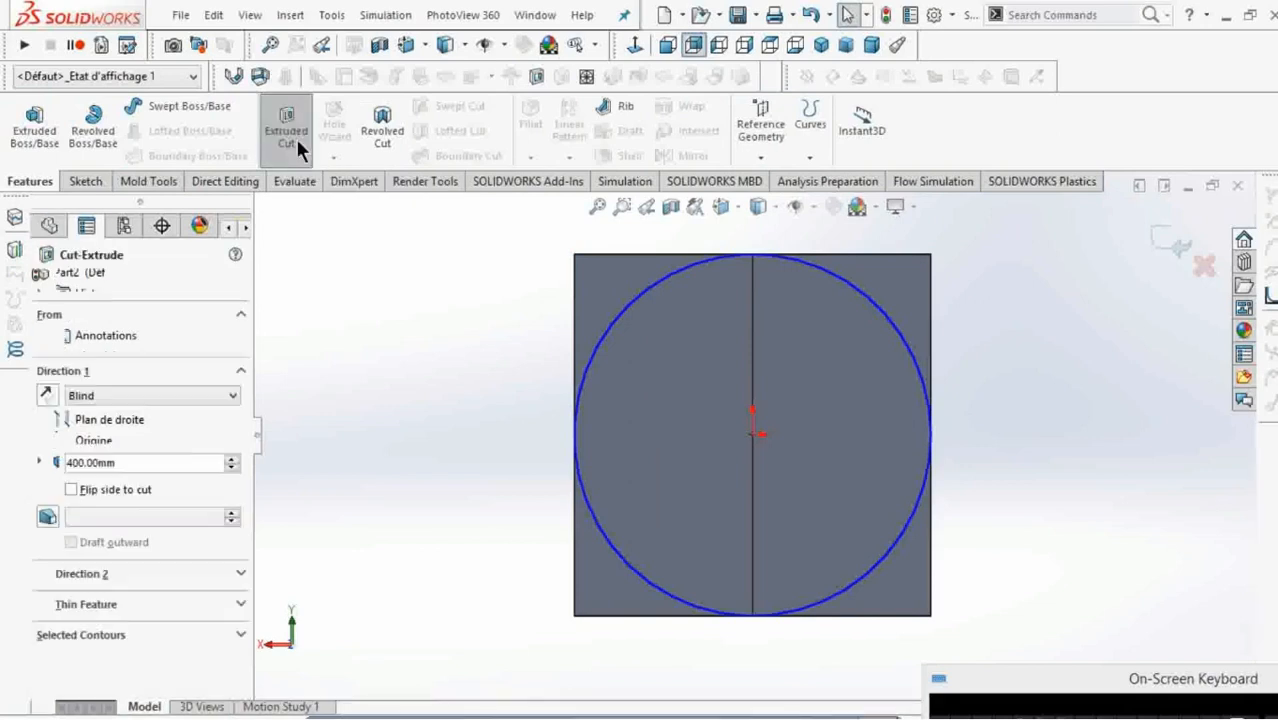
left_click(69, 489)
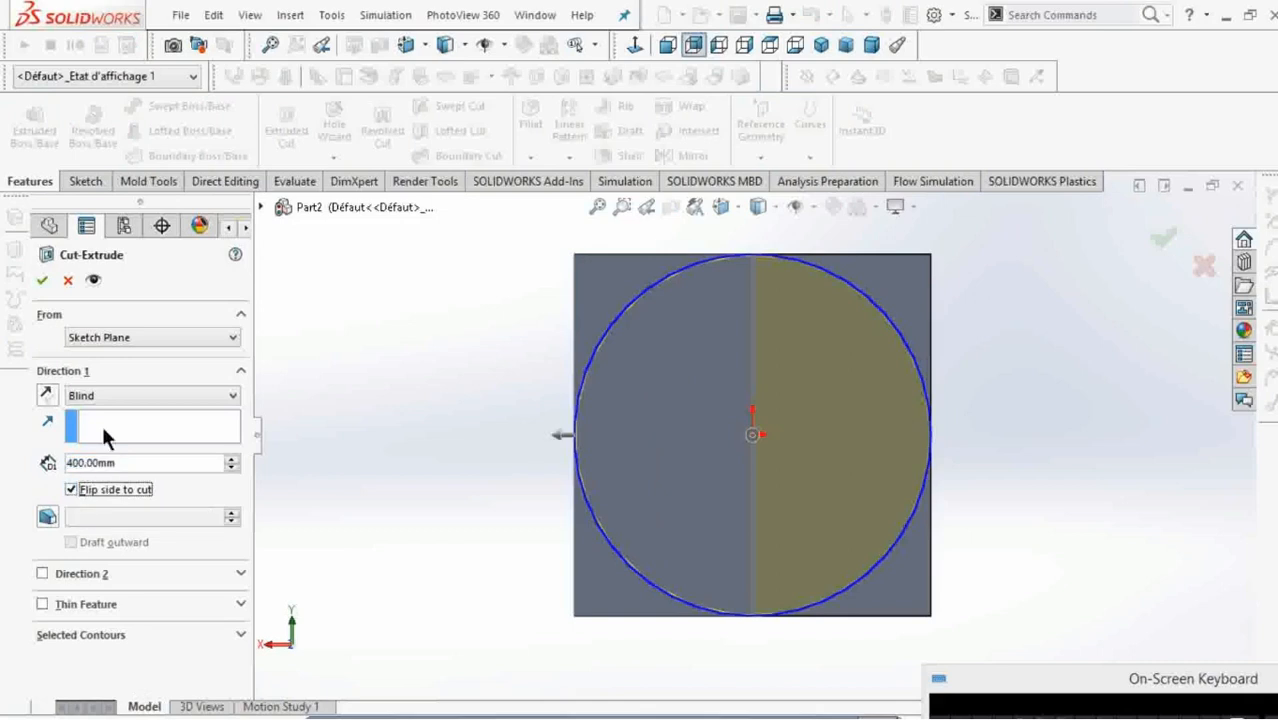
left_click(134, 470)
scroll(146, 450, "down", 12)
scroll(146, 438, "down", 20)
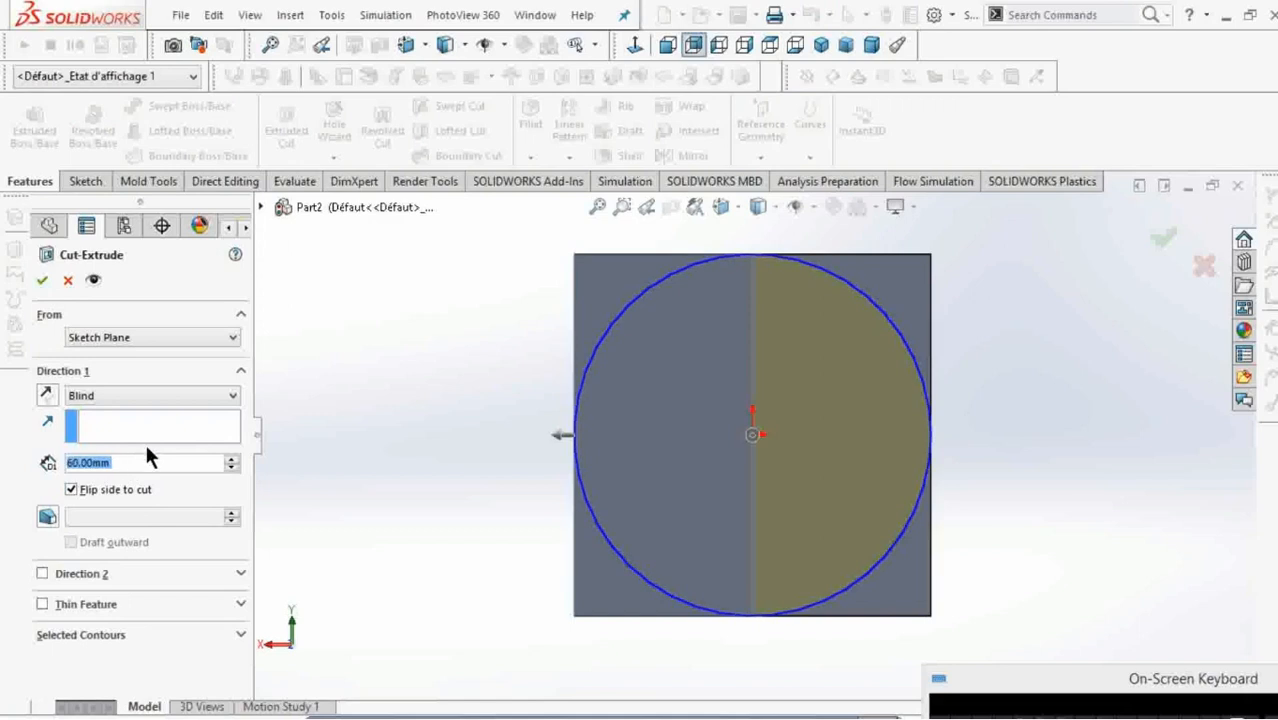
scroll(138, 438, "down", 1)
left_click(47, 283)
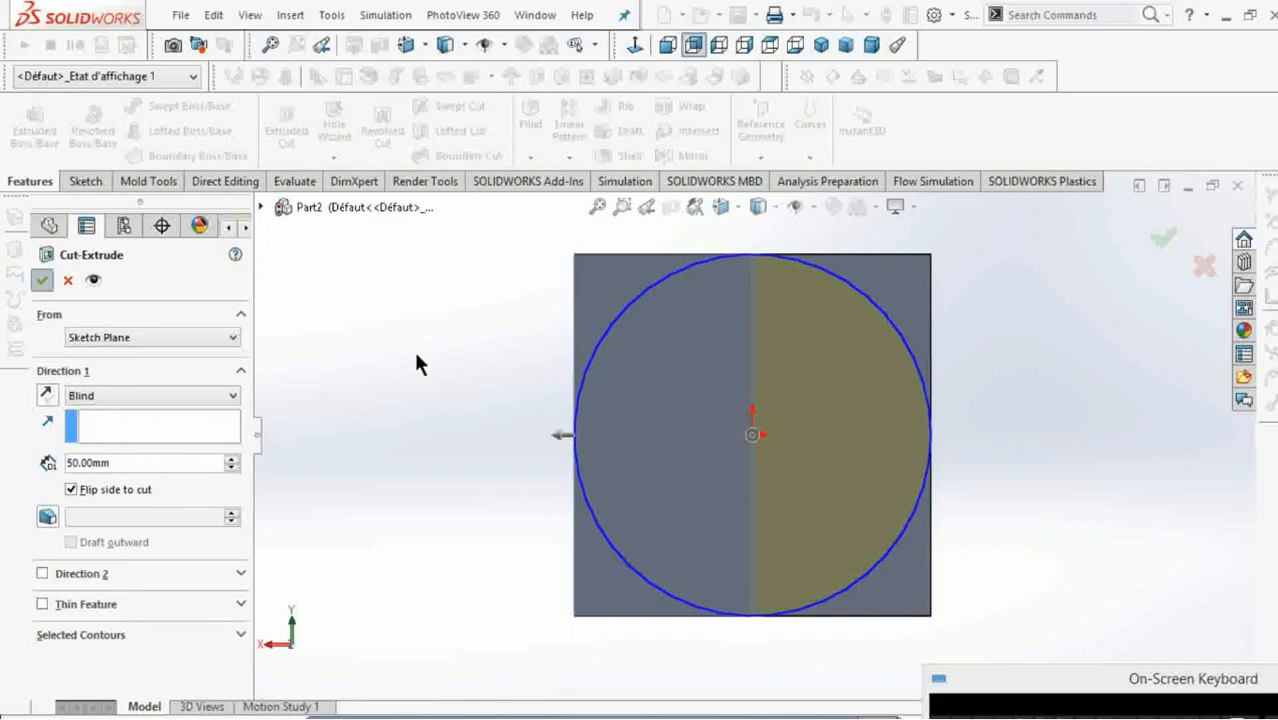
Create a reference axis from the cylindrical face at the bar's rounded end.
middle_click_drag(652, 426, 688, 423)
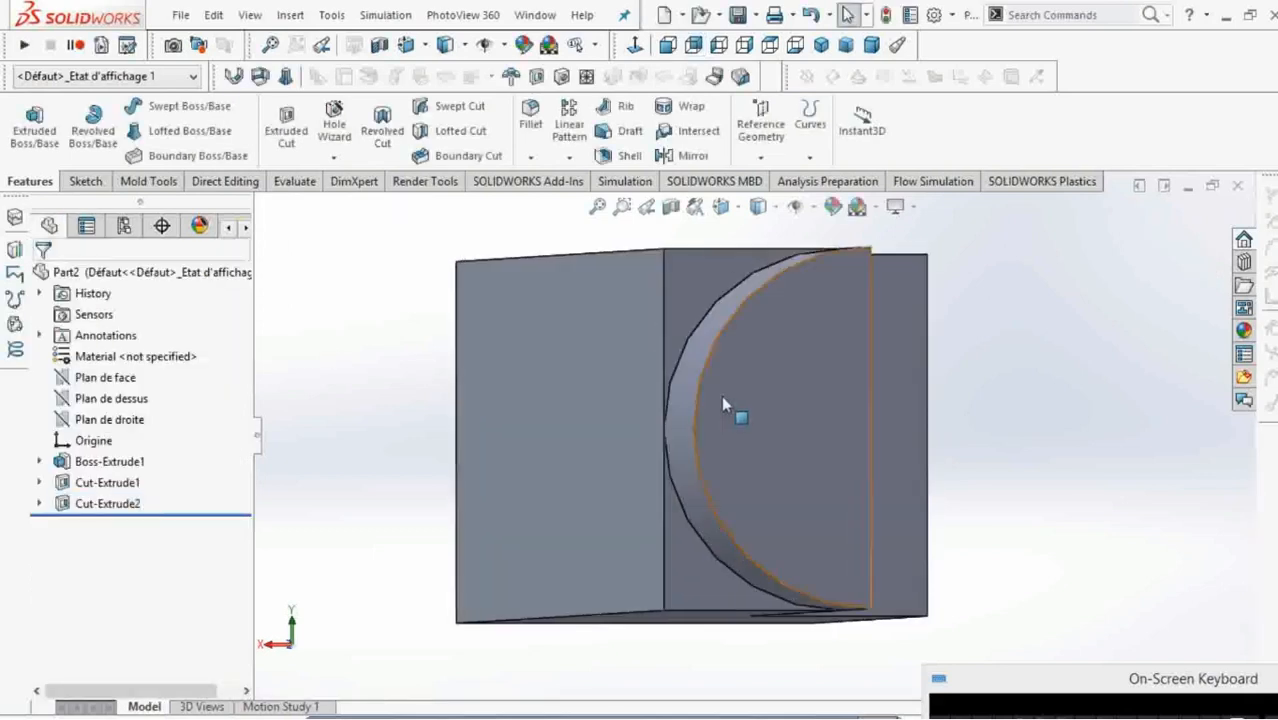
scroll(690, 415, "up", 3)
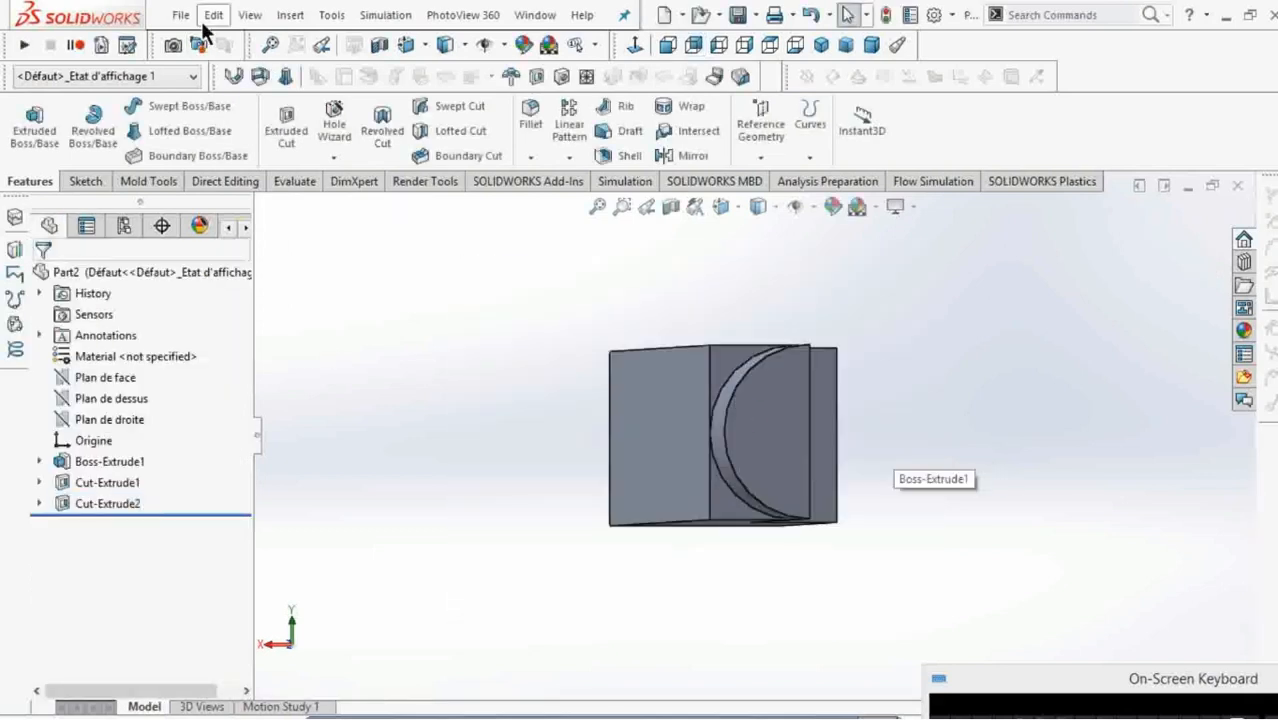
left_click(290, 16)
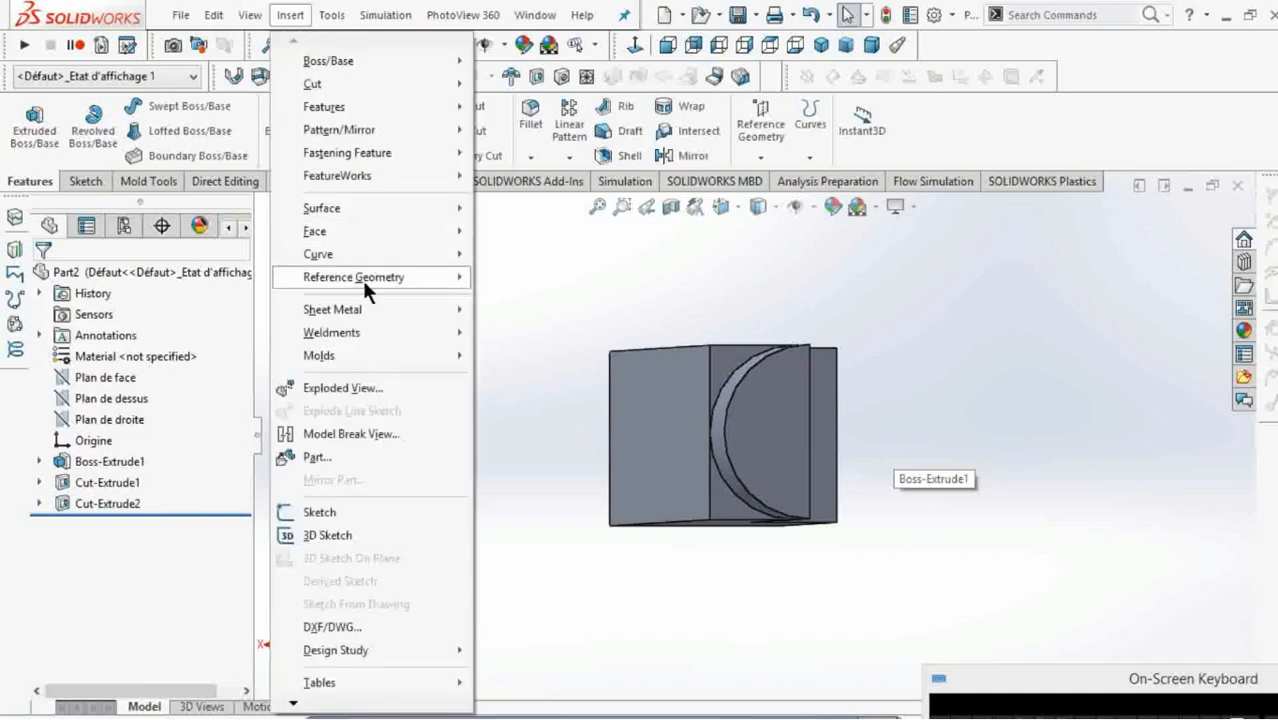
mouse_move(362, 280)
left_click(543, 318)
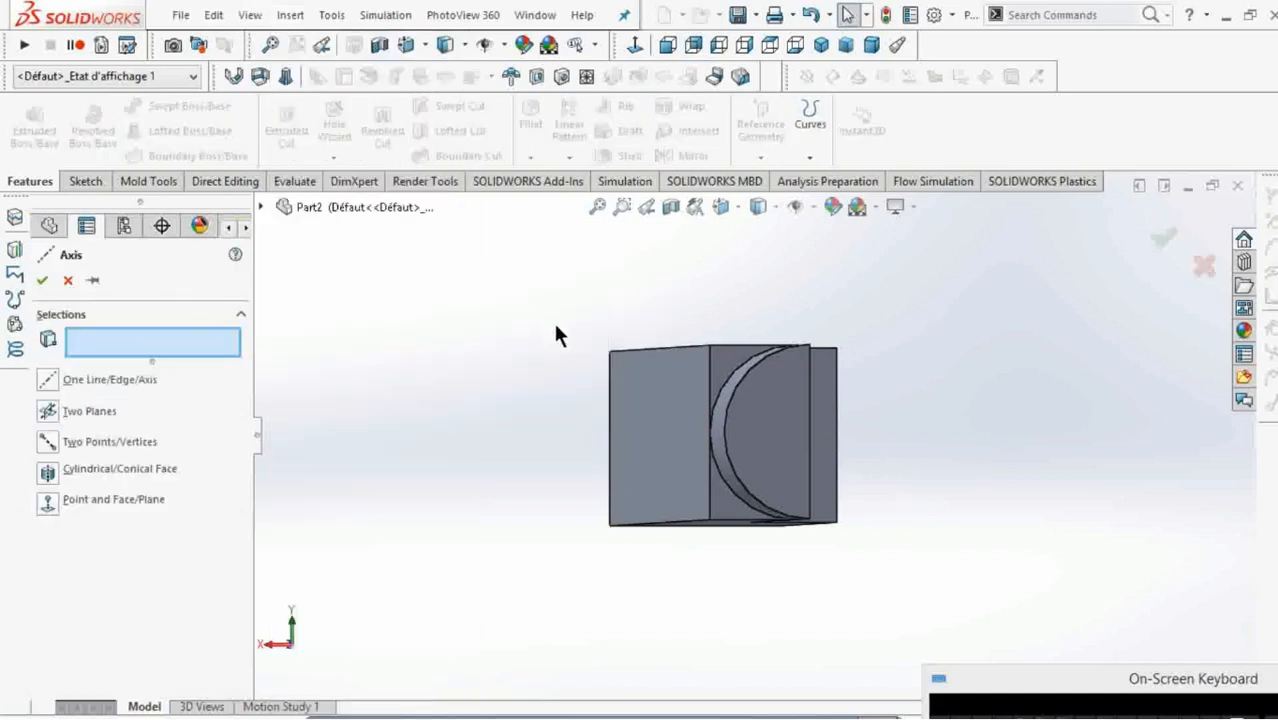
left_click(175, 336)
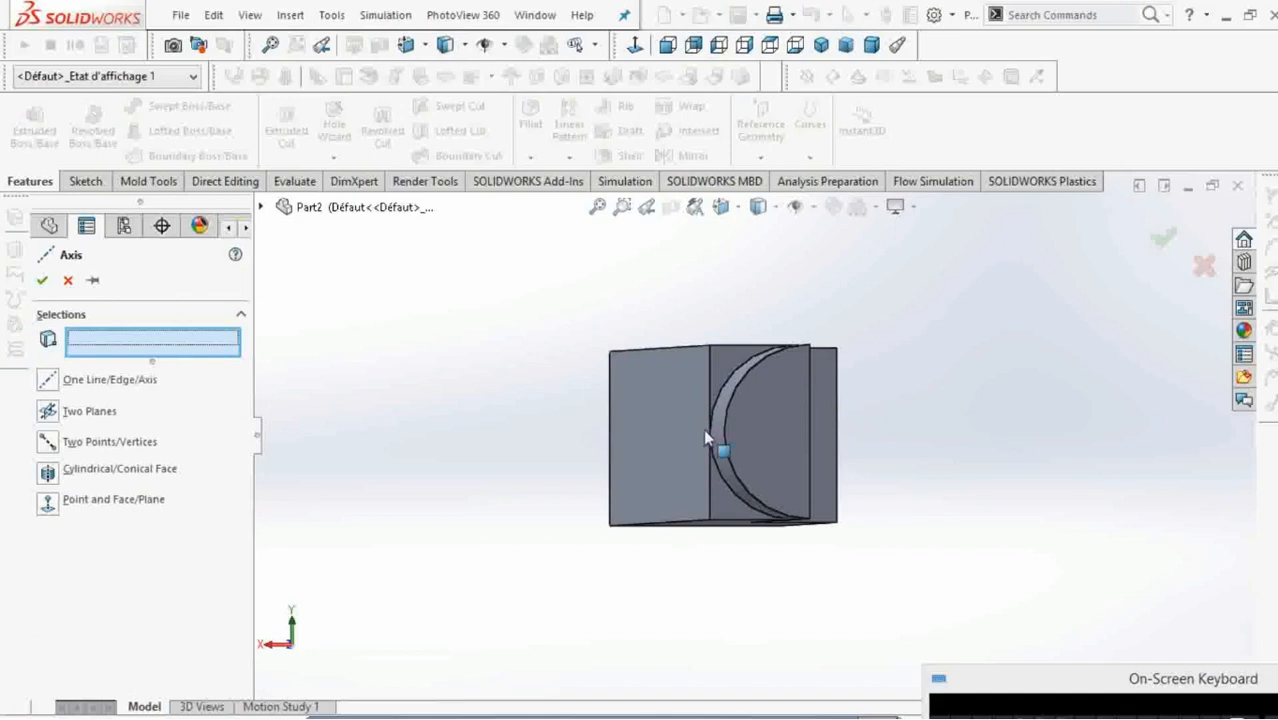
scroll(712, 435, "down", 2)
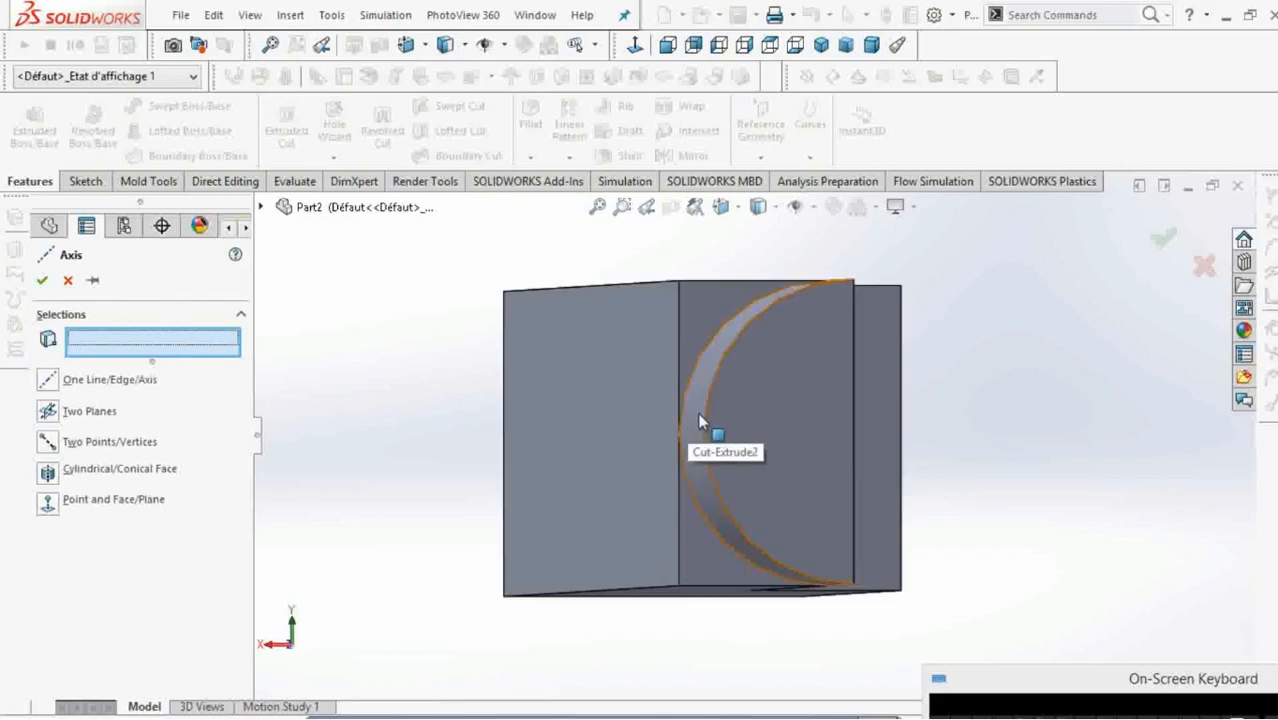
left_click(697, 413)
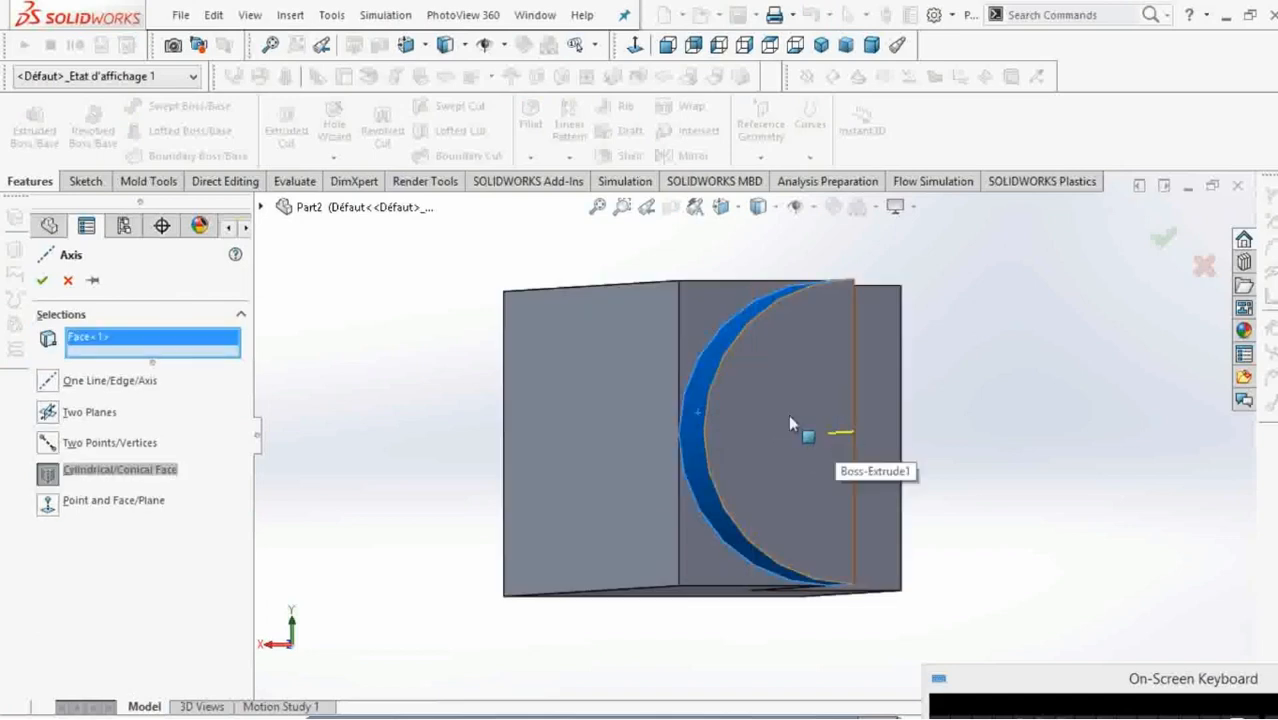
left_click(45, 282)
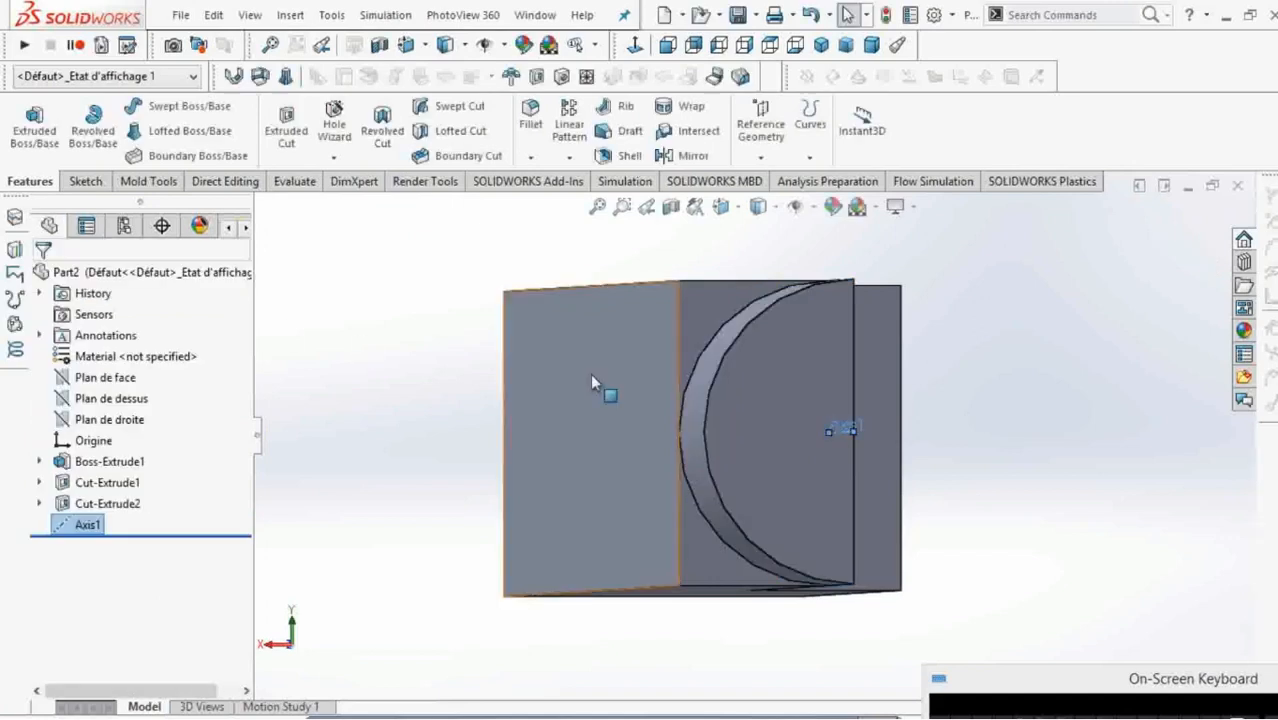
middle_click_drag(599, 345, 502, 346)
scroll(538, 346, "up", 6)
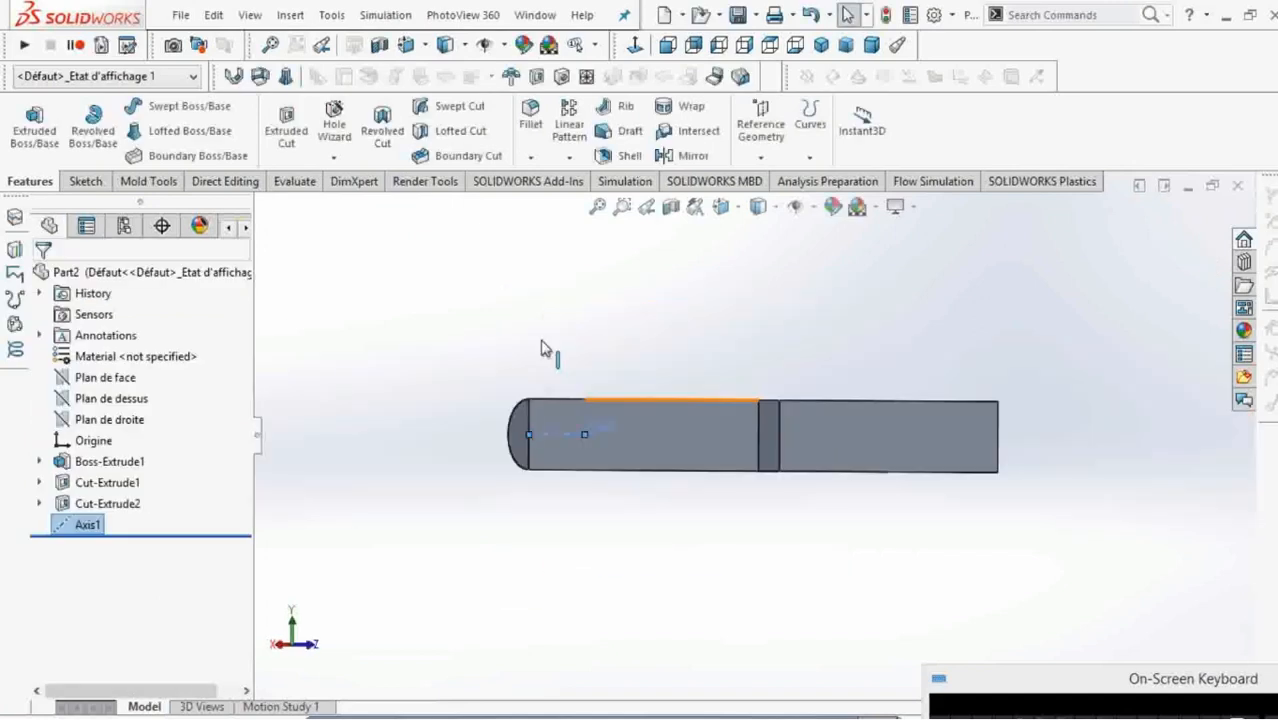
middle_click_drag(632, 384, 671, 437)
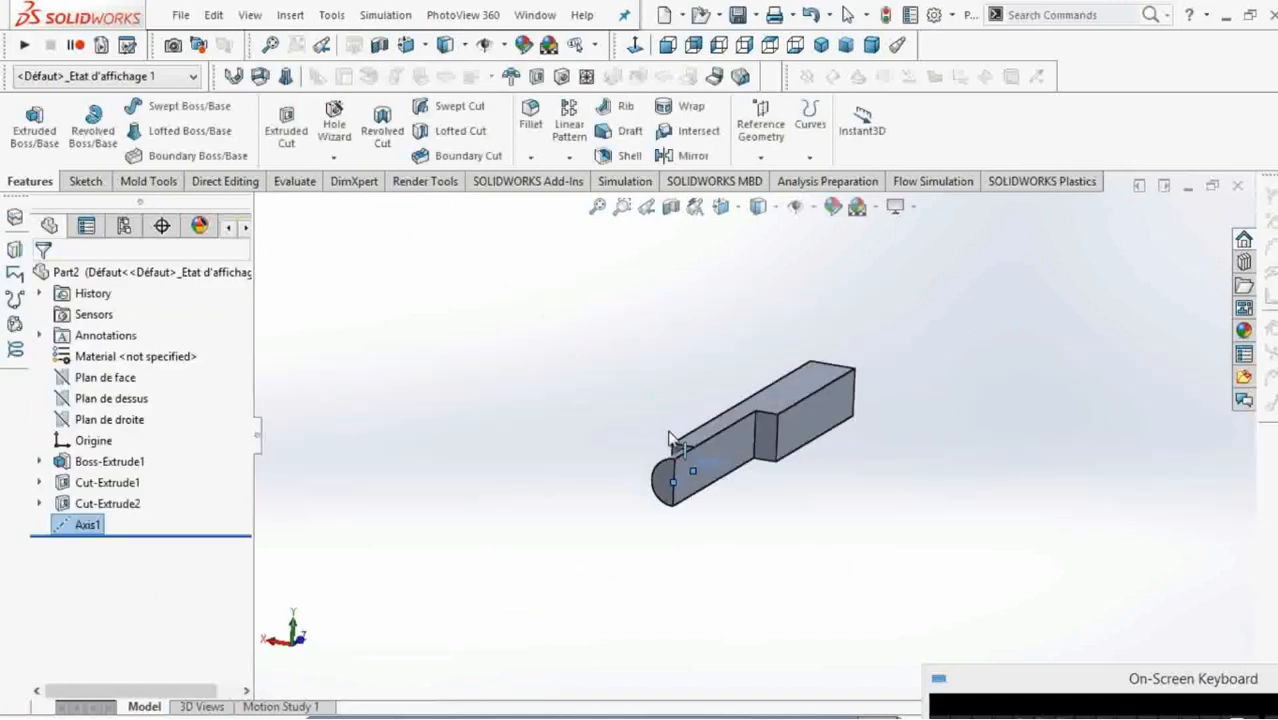
left_click(939, 521)
middle_click_drag(788, 463, 804, 499)
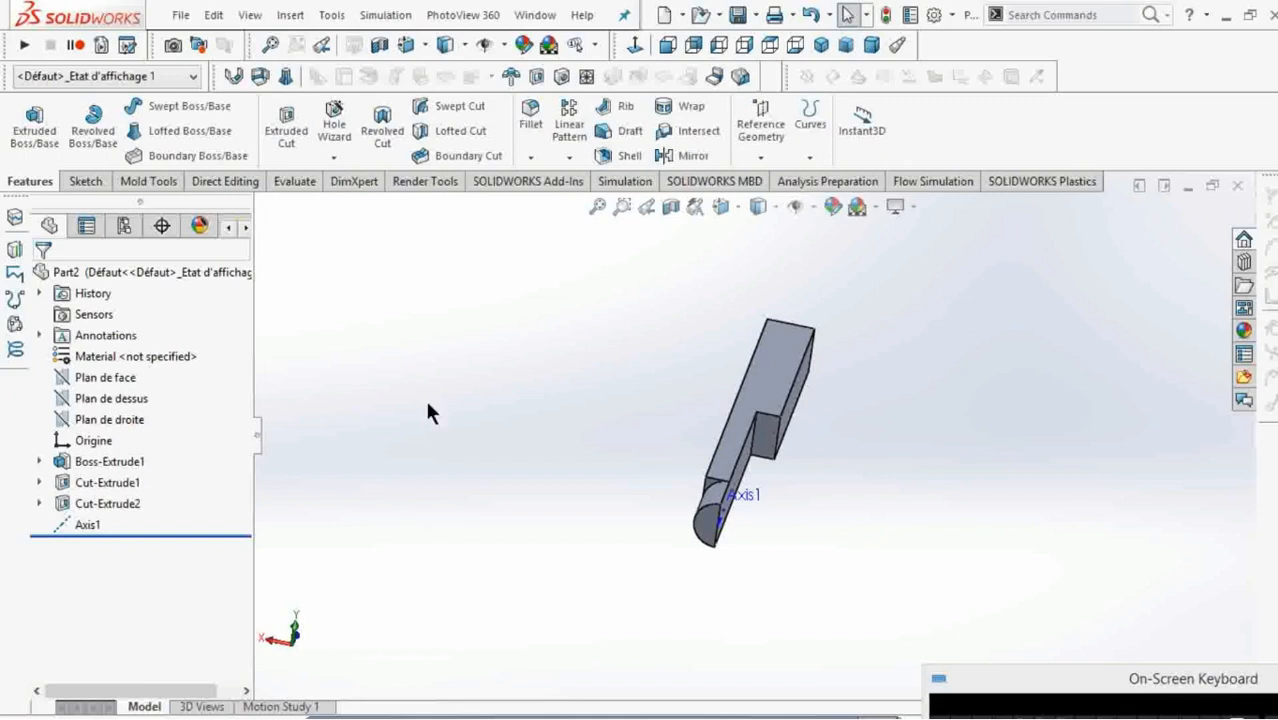
Create a new Static simulation study for the bar.
left_click(628, 182)
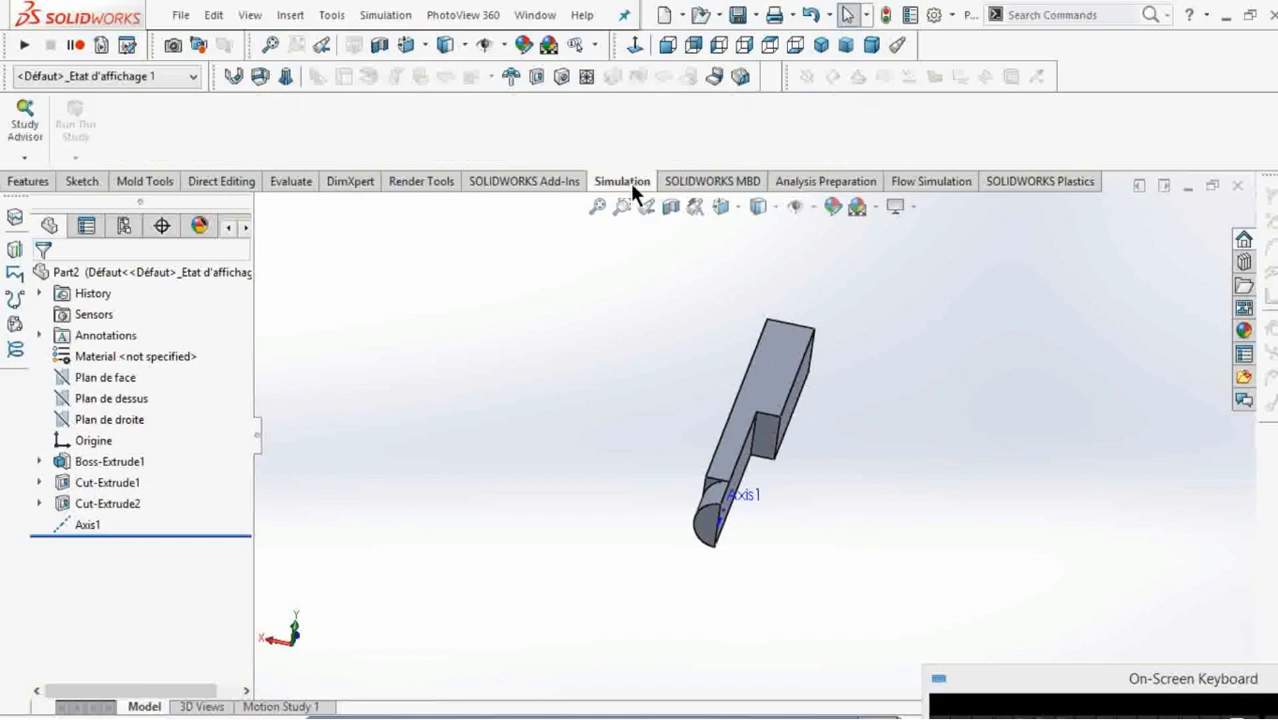
left_click(24, 157)
left_click(42, 203)
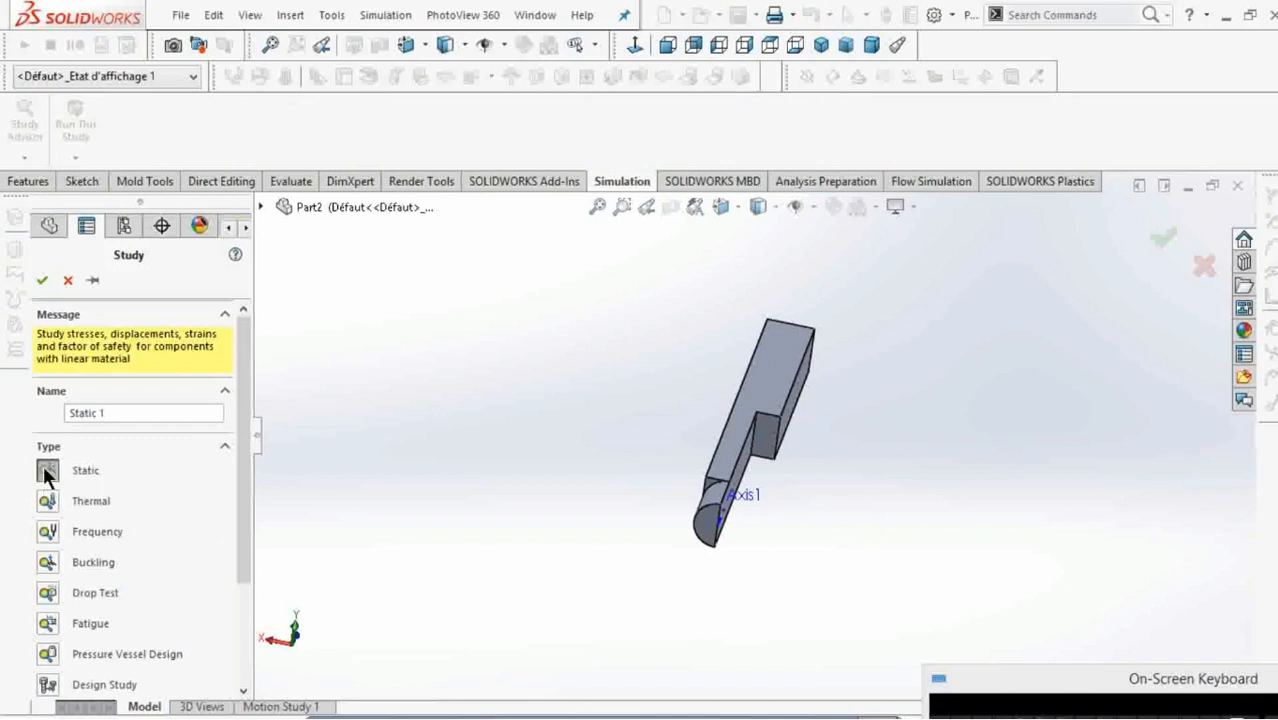
left_click(41, 282)
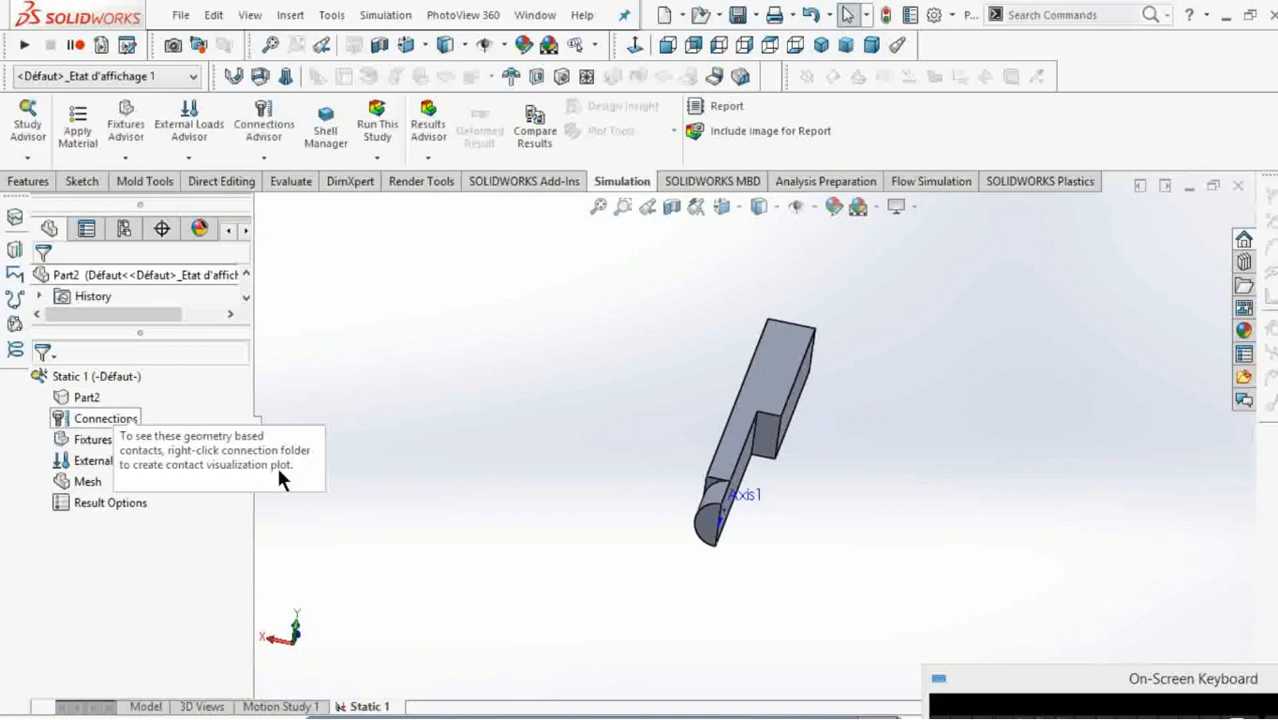
Apply a normal force of 1000 N per item to the flat lengthwise face left by the half-width cut.
right_click(121, 457)
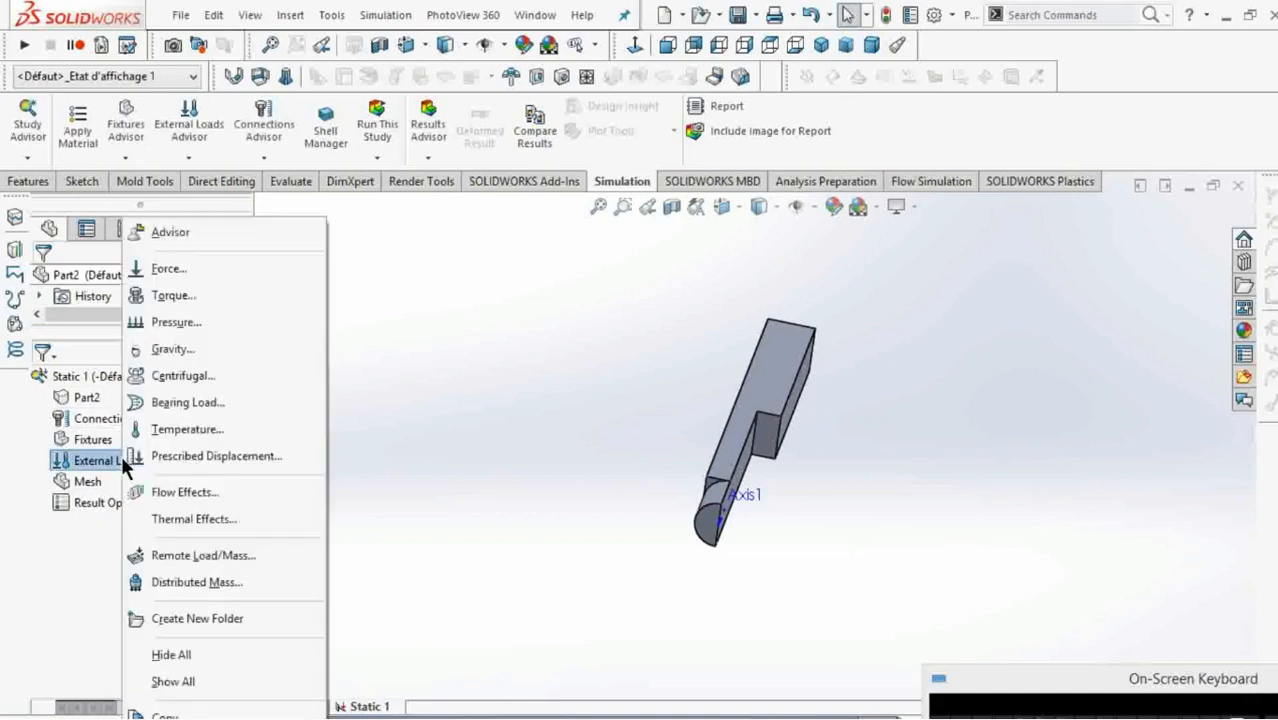
left_click(170, 271)
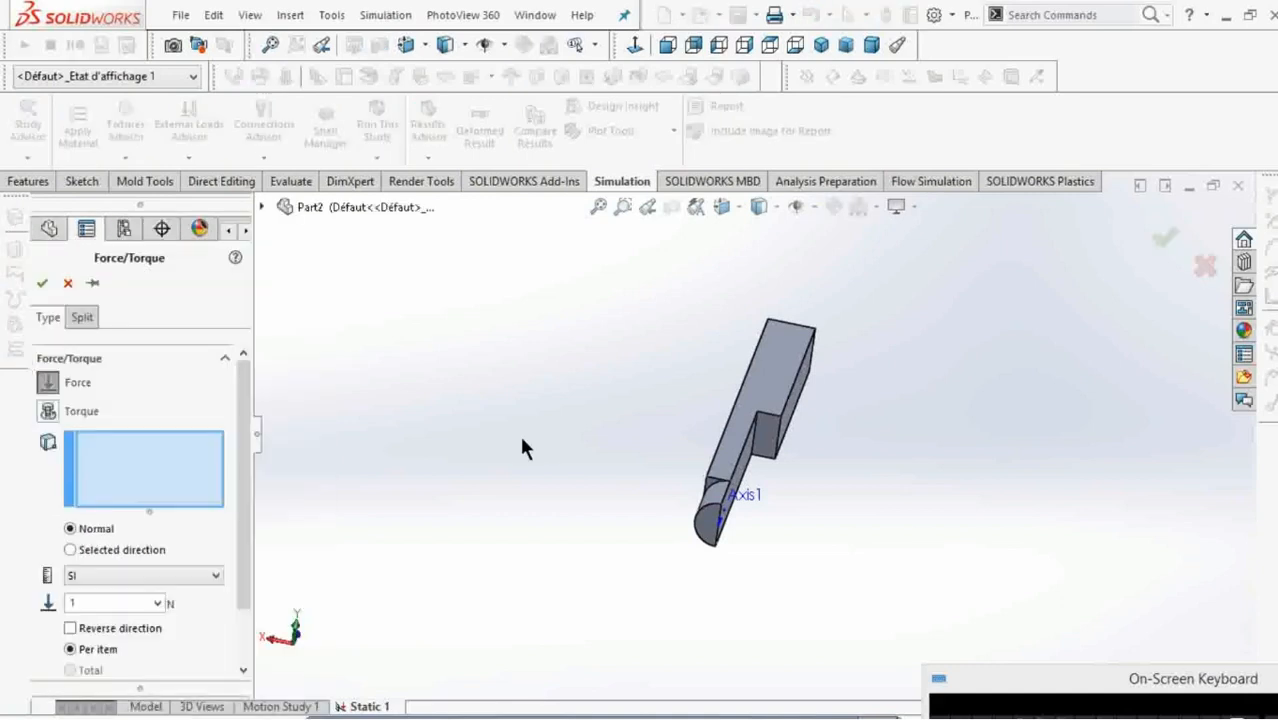
scroll(748, 476, "down", 2)
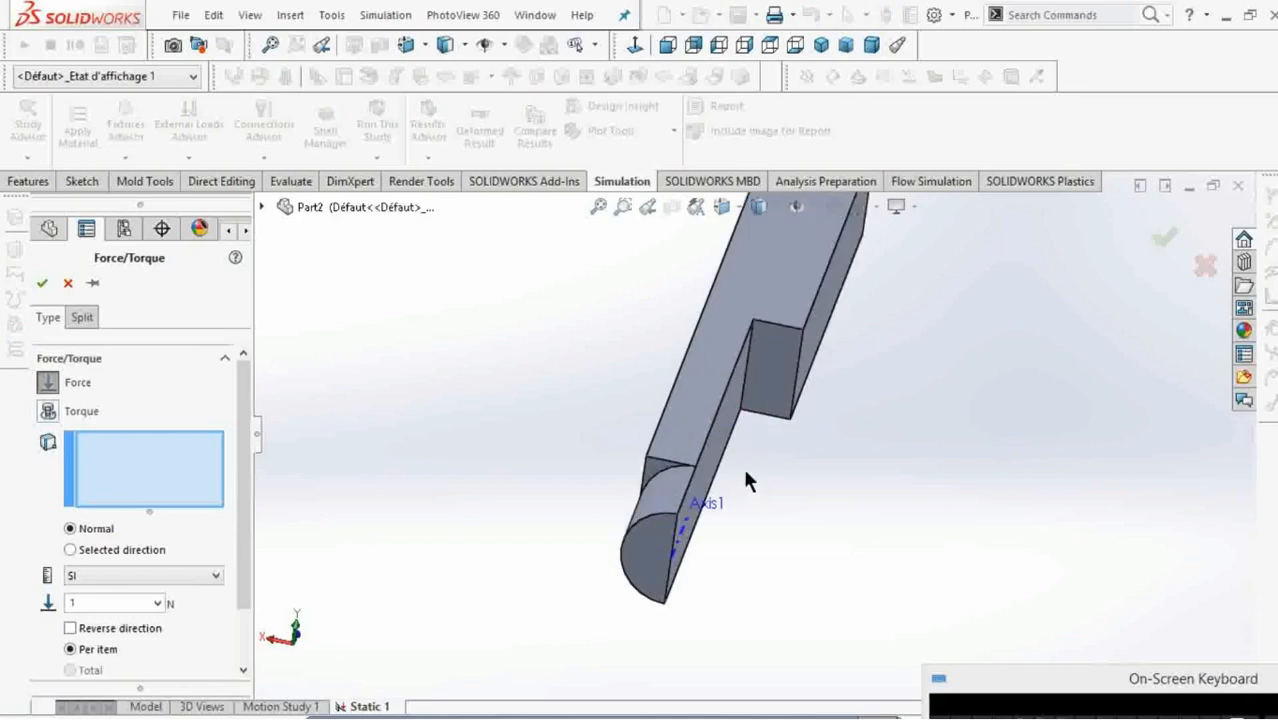
left_click(727, 457)
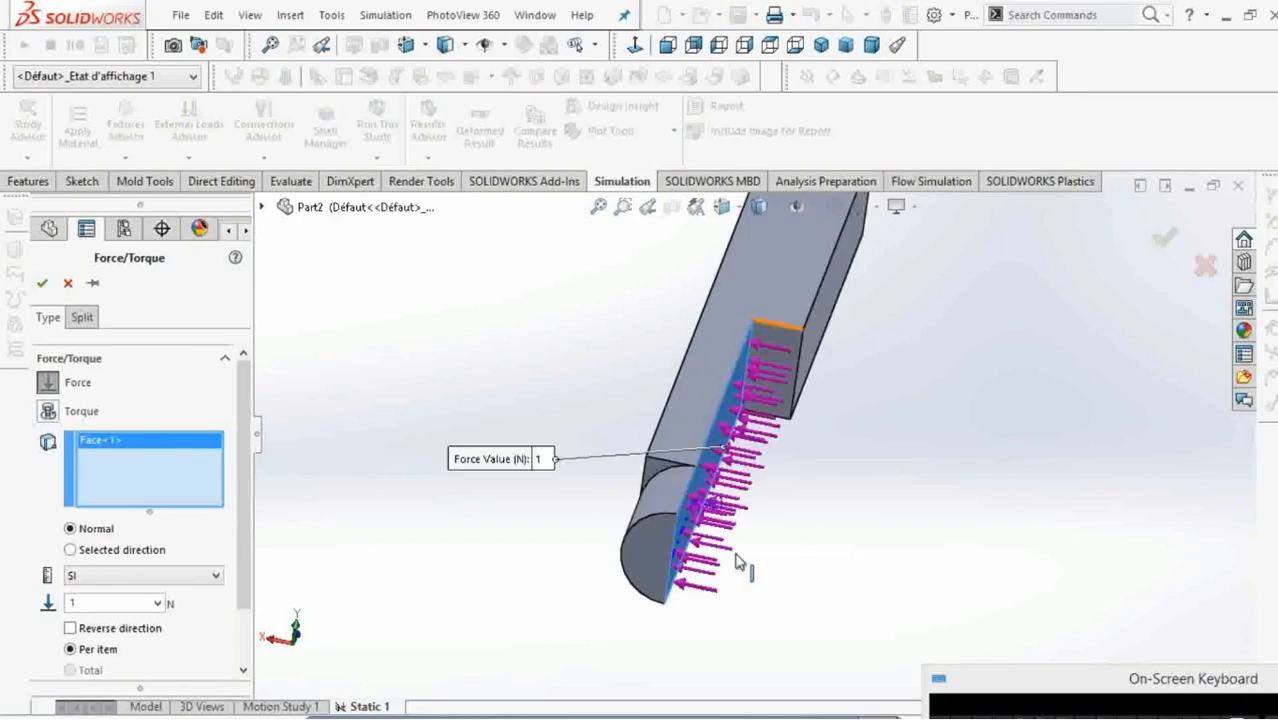
double_click(91, 601)
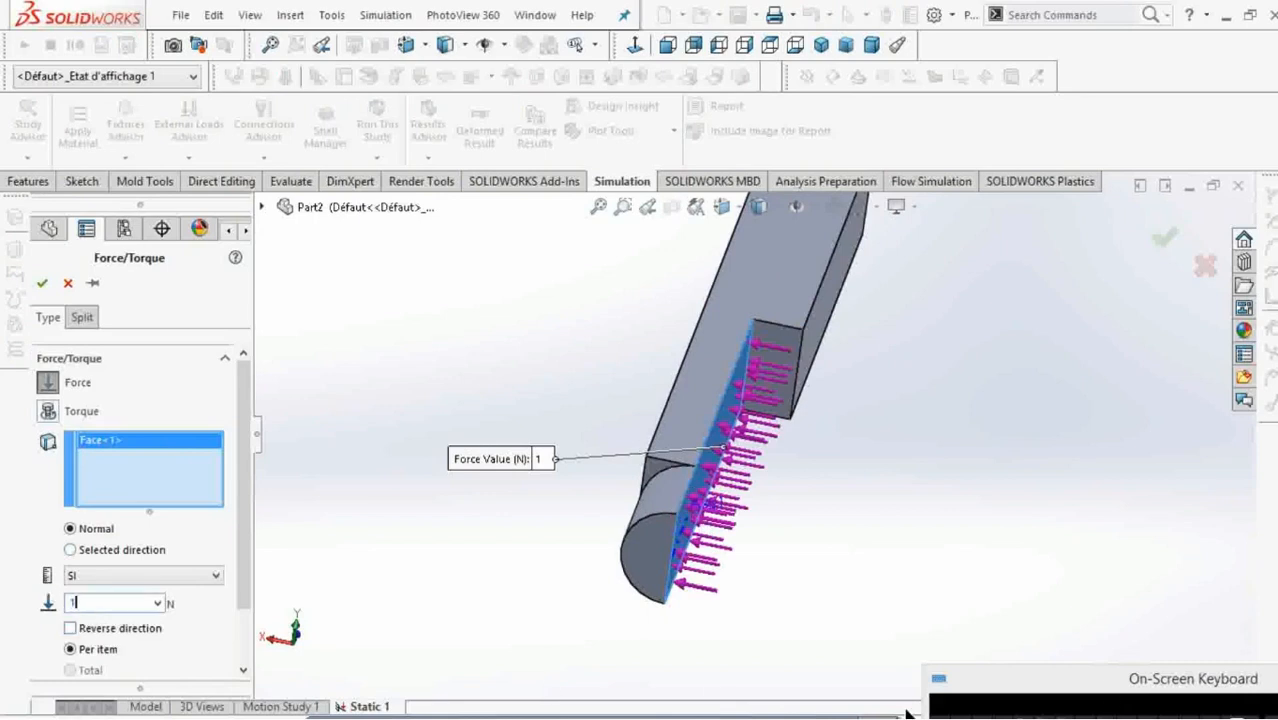
type("000")
left_click(41, 285)
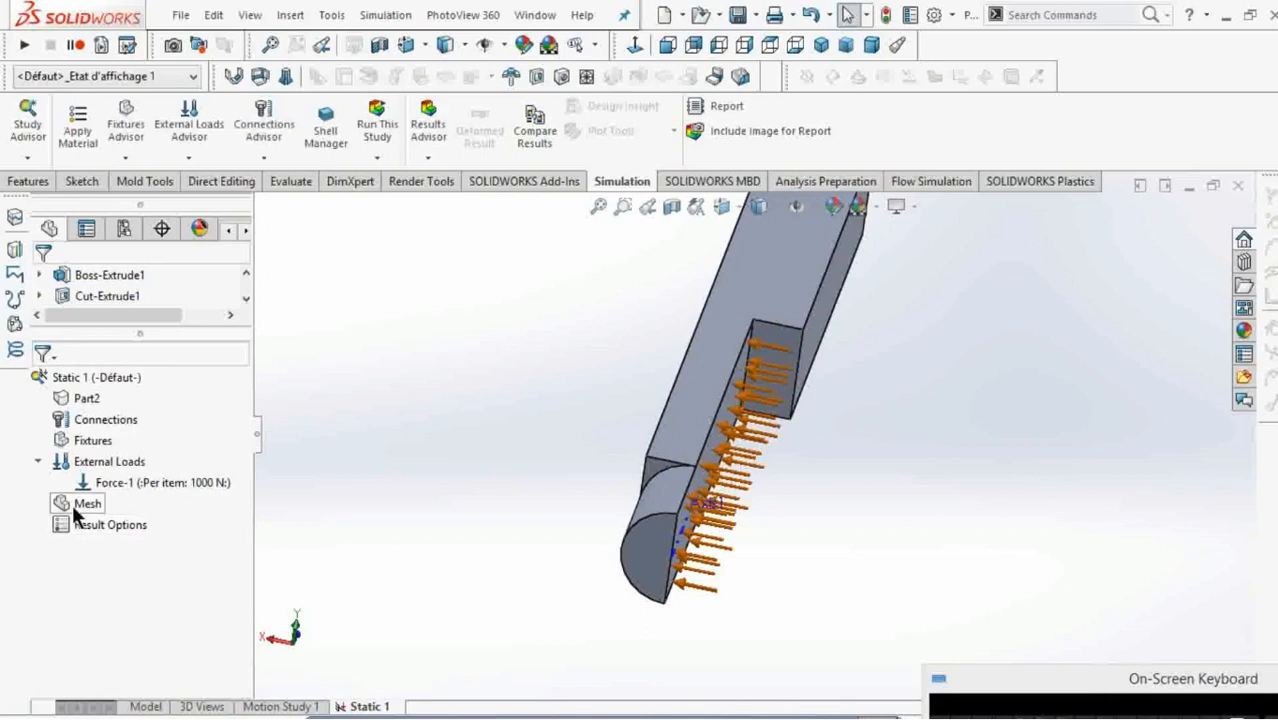
Apply a torque of 100 N.m per item about the reference axis to the L-shaped lengthwise face and the rounded end's cylindrical face.
right_click(112, 462)
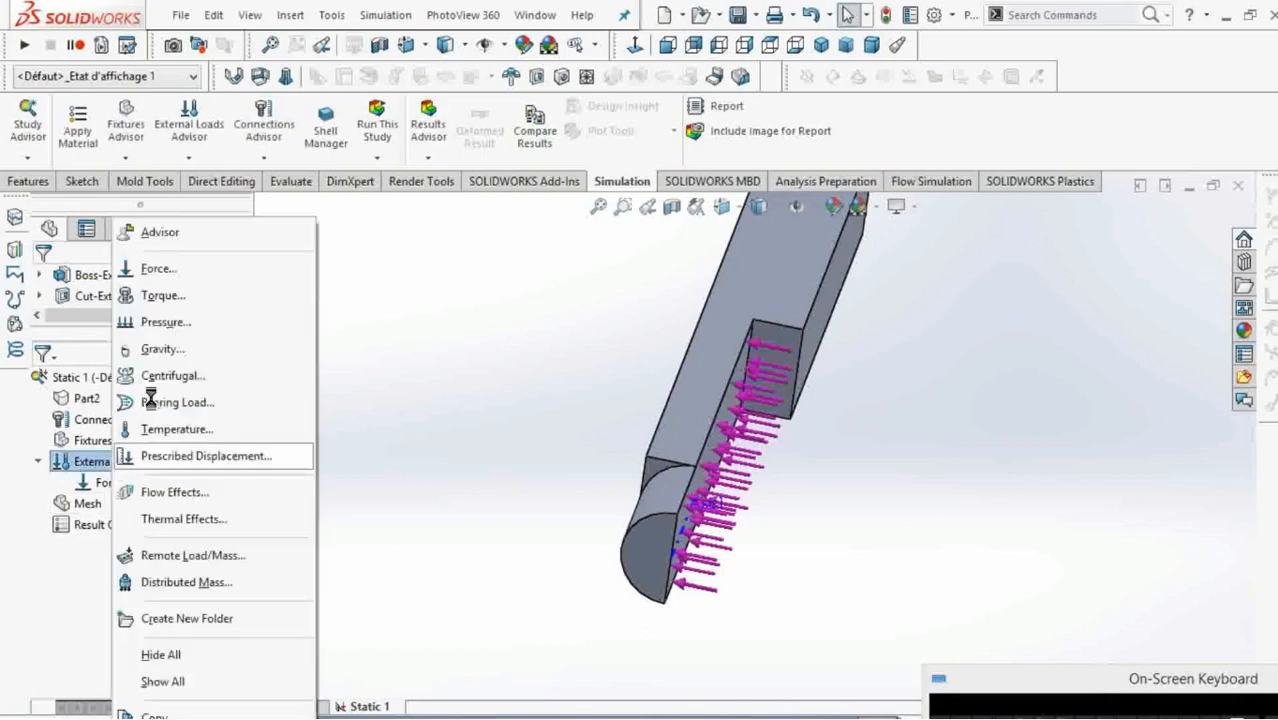
left_click(205, 298)
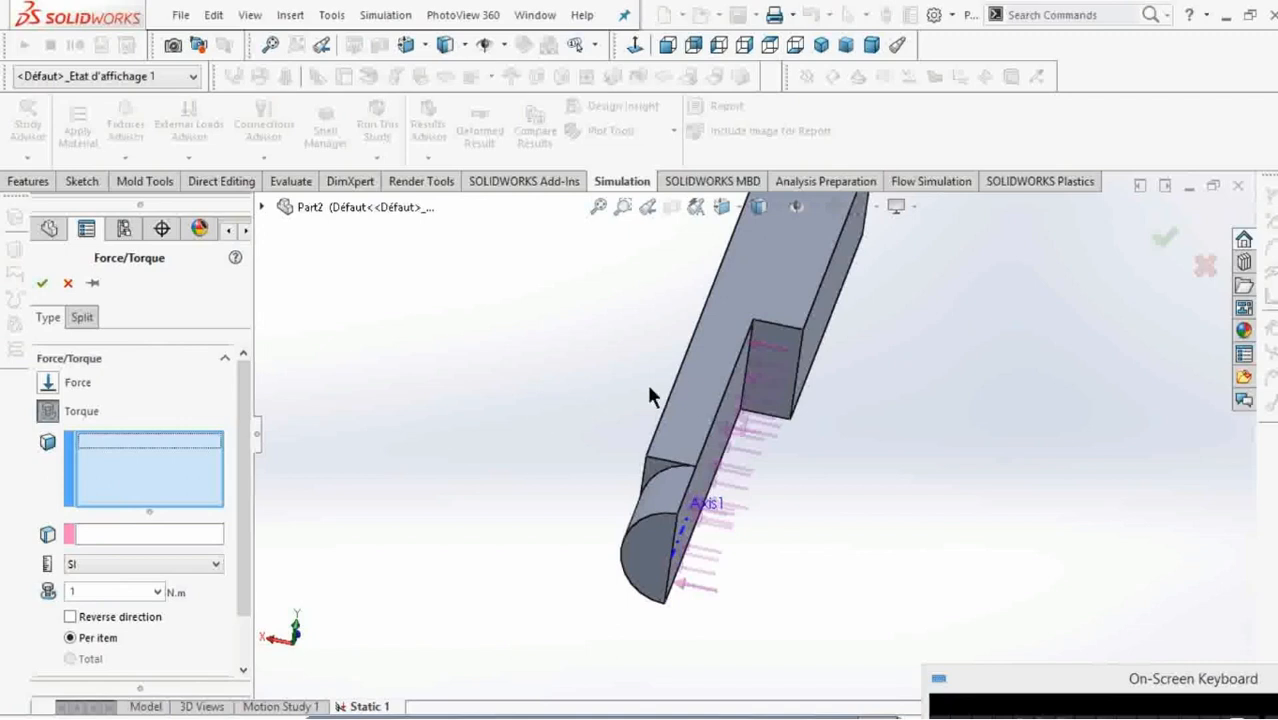
left_click(688, 382)
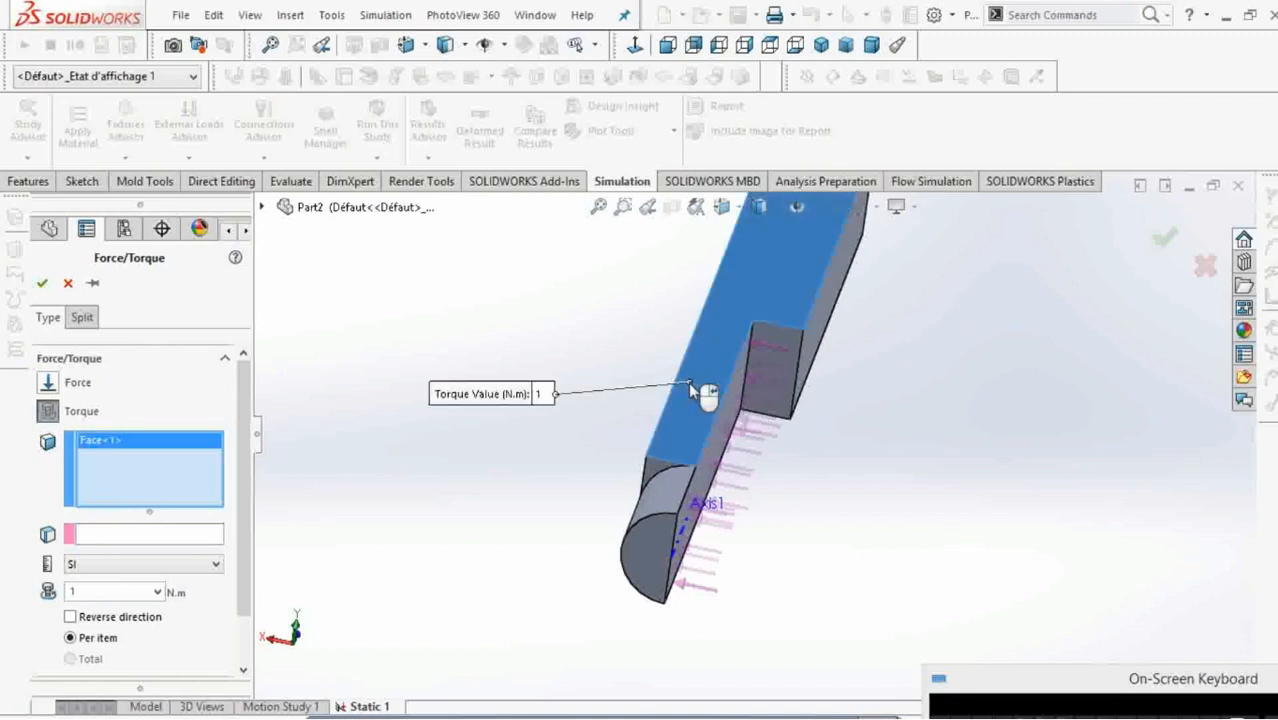
left_click(665, 483)
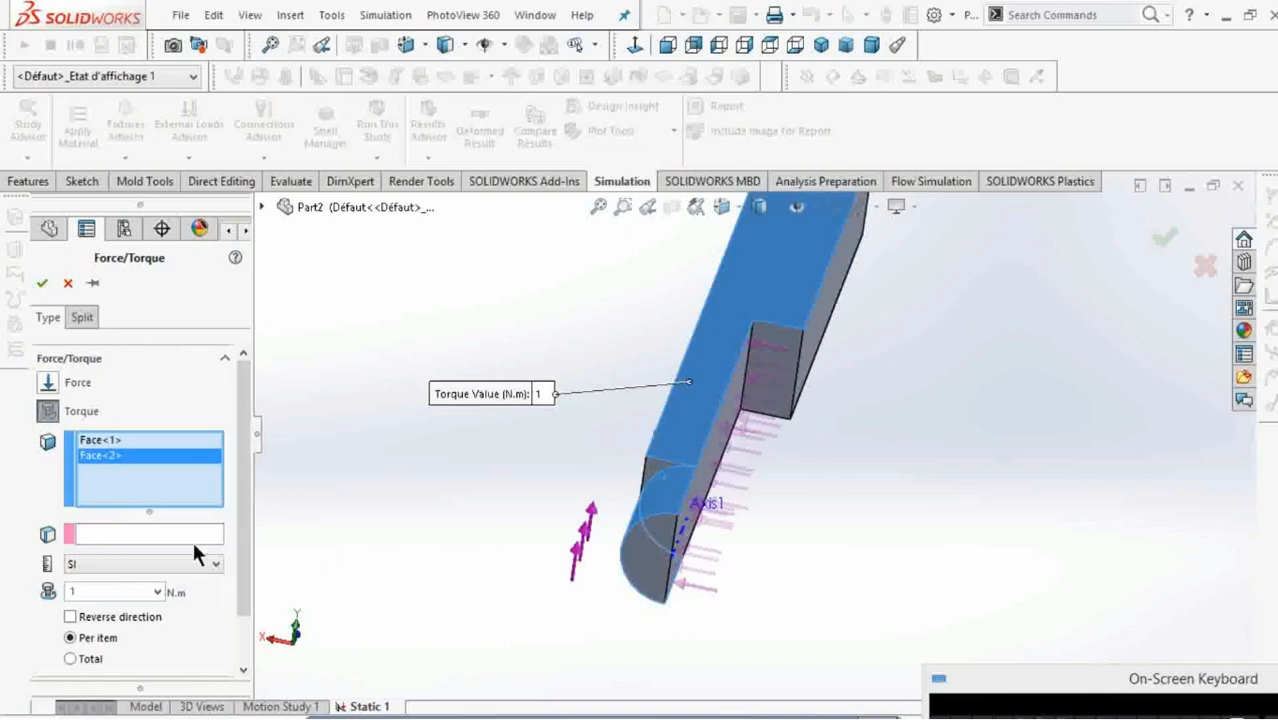
left_click(109, 535)
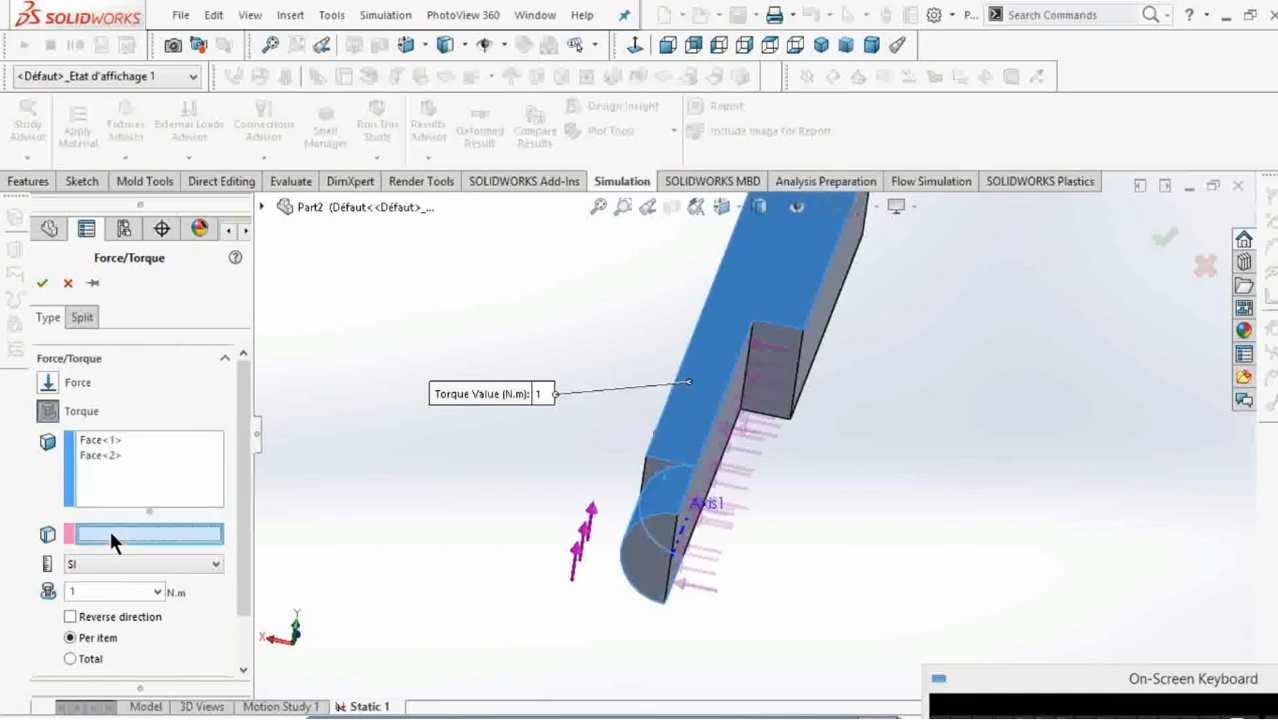
scroll(700, 505, "down", 2)
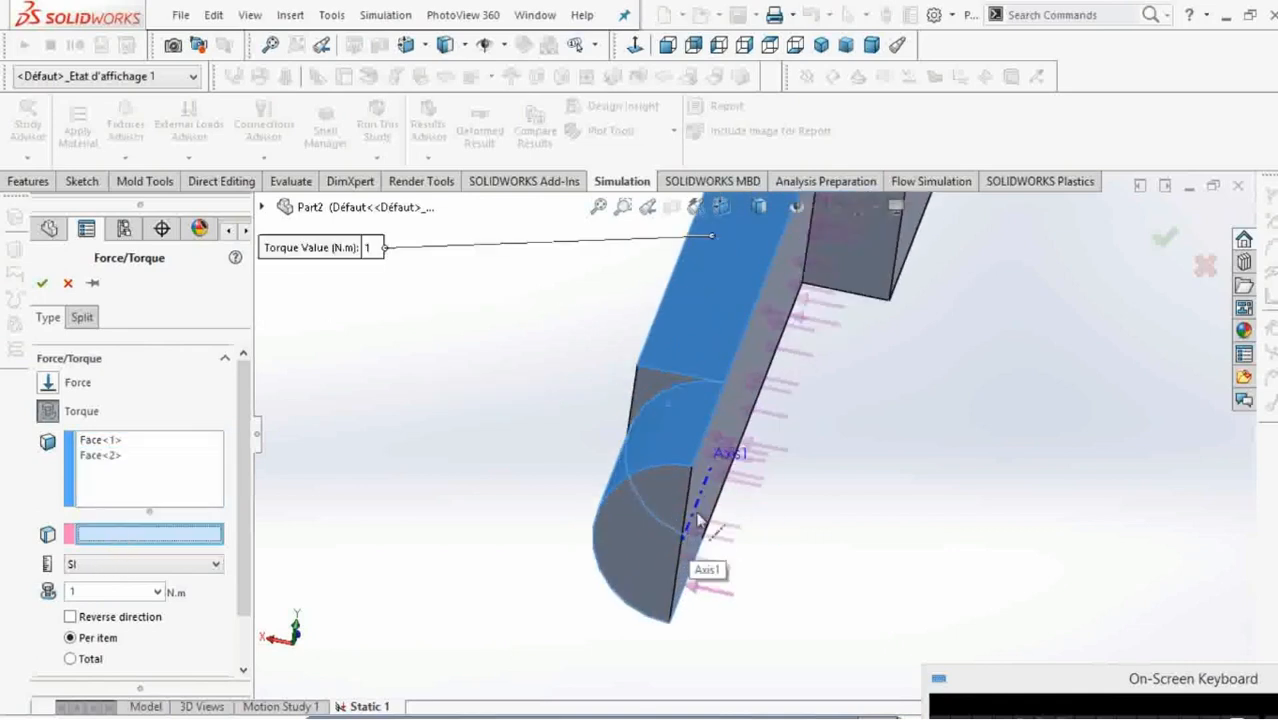
left_click(705, 503)
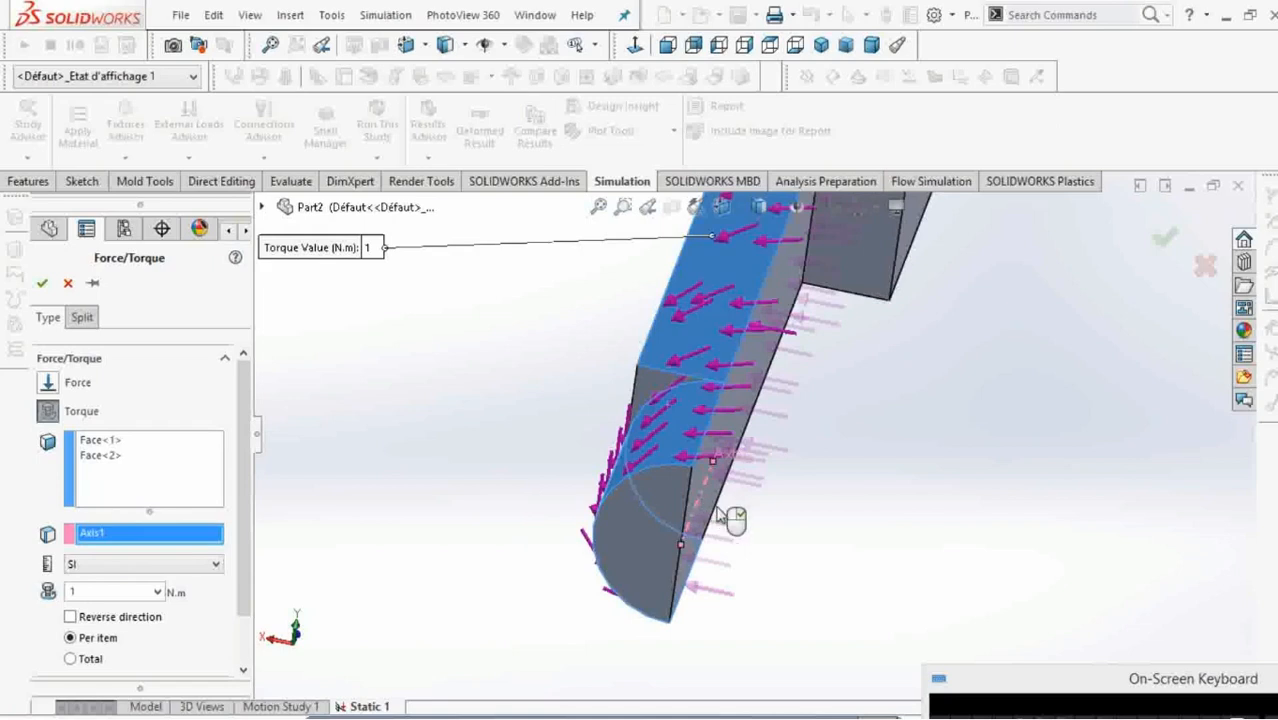
scroll(731, 505, "up", 3)
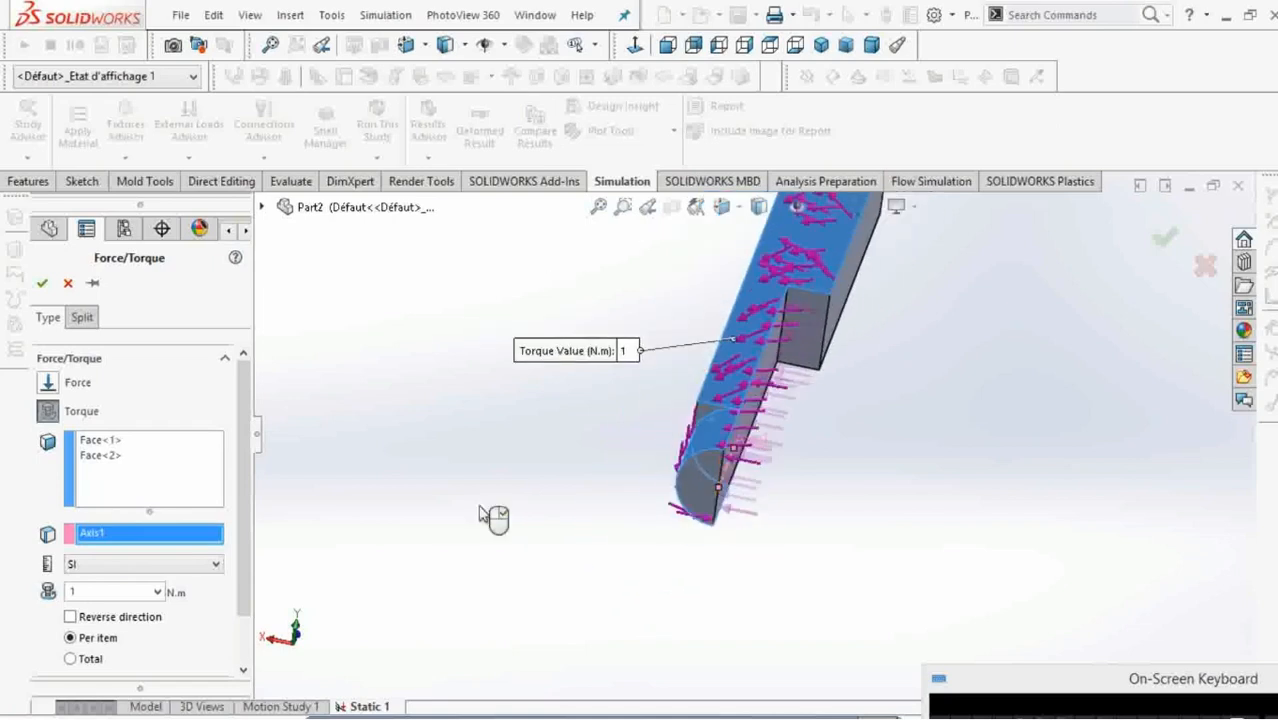
left_click(80, 591)
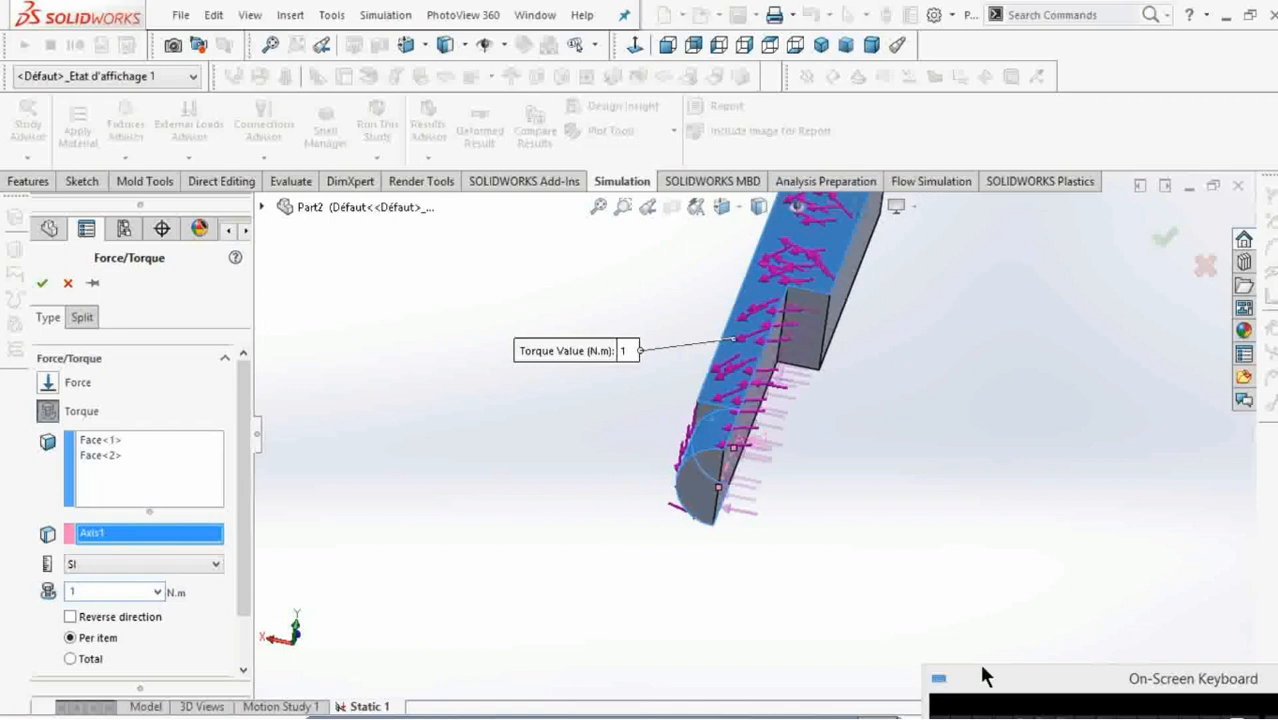
type("00")
left_click(43, 285)
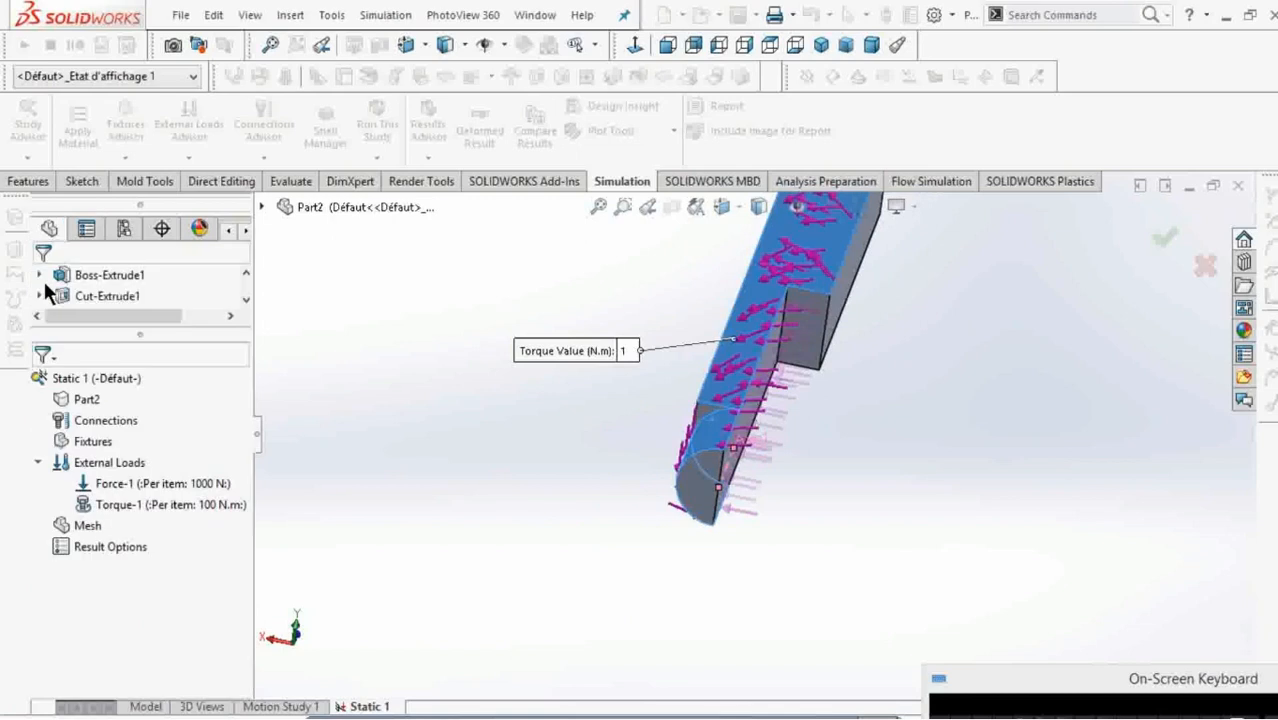
Apply a normal pressure of 150 N/m^2 to the half-round end face and the step face of the half-width cut.
right_click(108, 462)
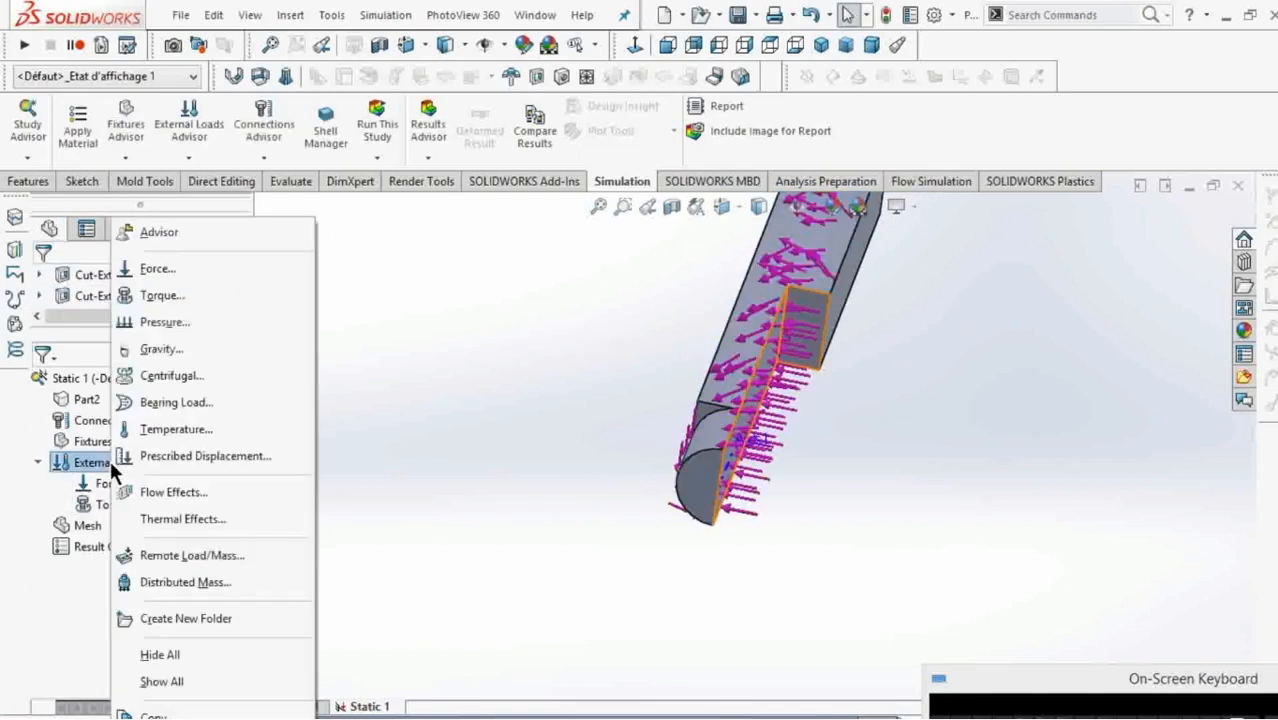
left_click(163, 322)
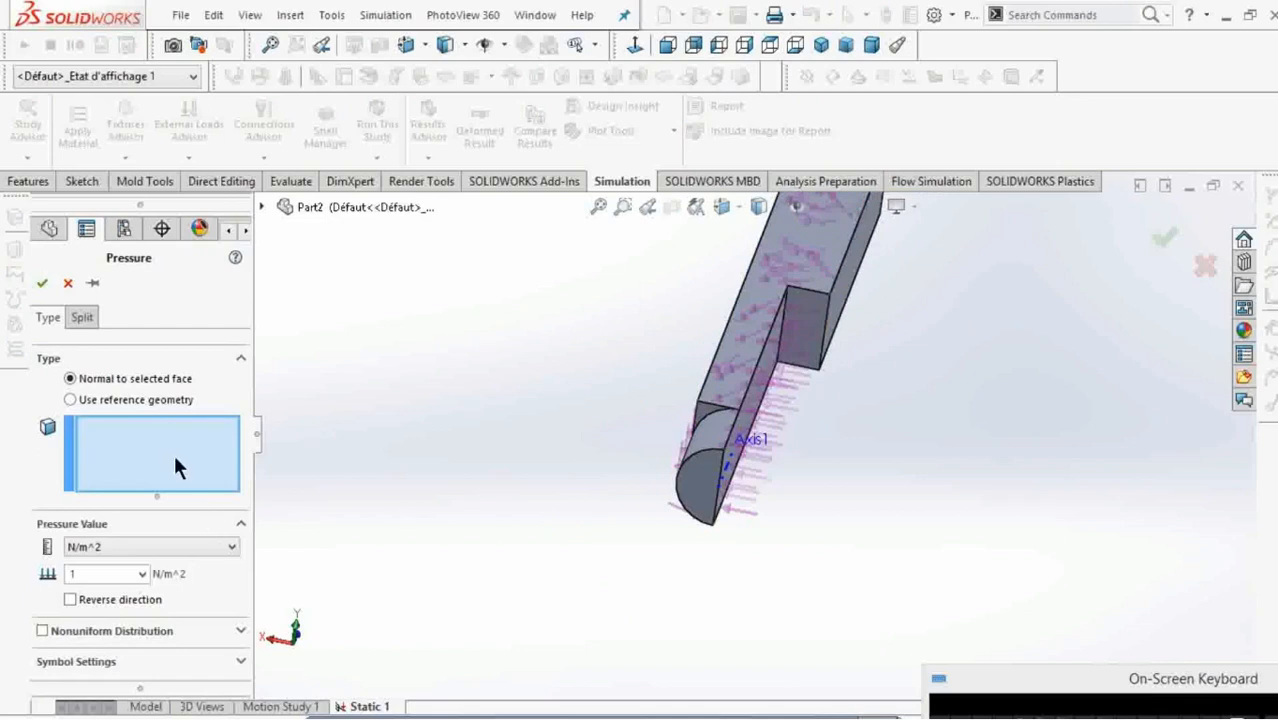
left_click(702, 484)
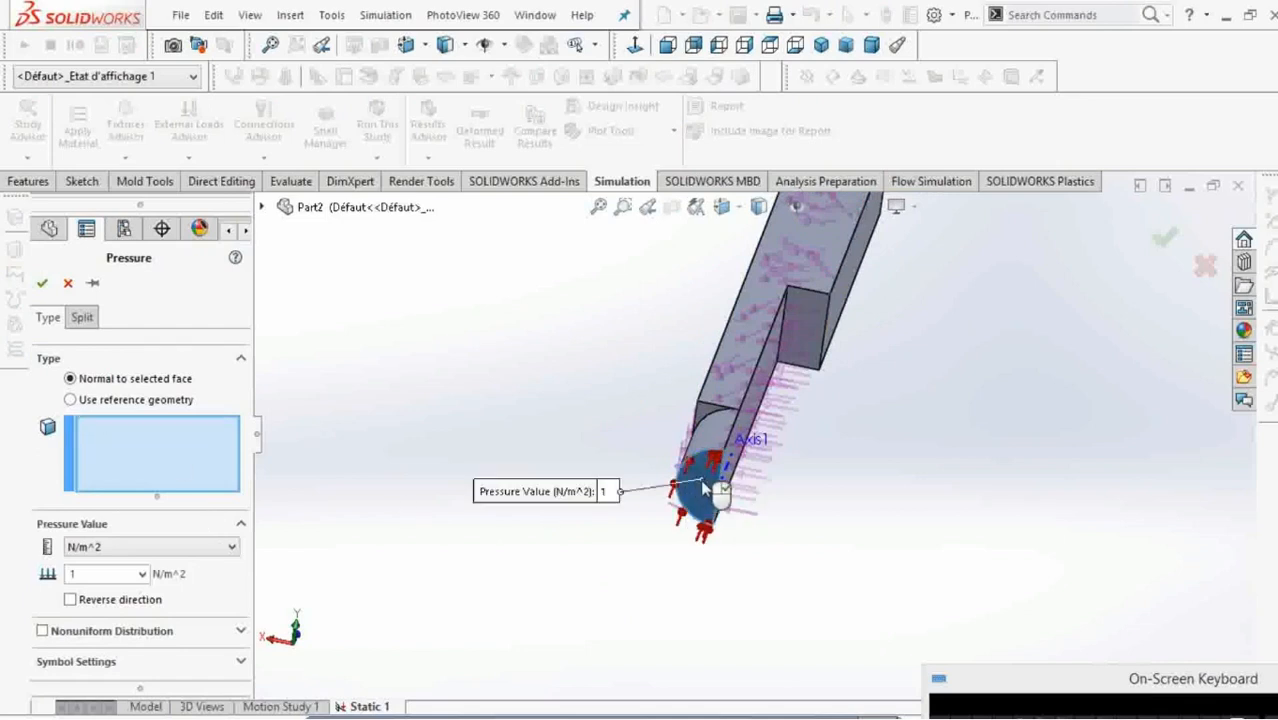
left_click(803, 314)
left_click(113, 568)
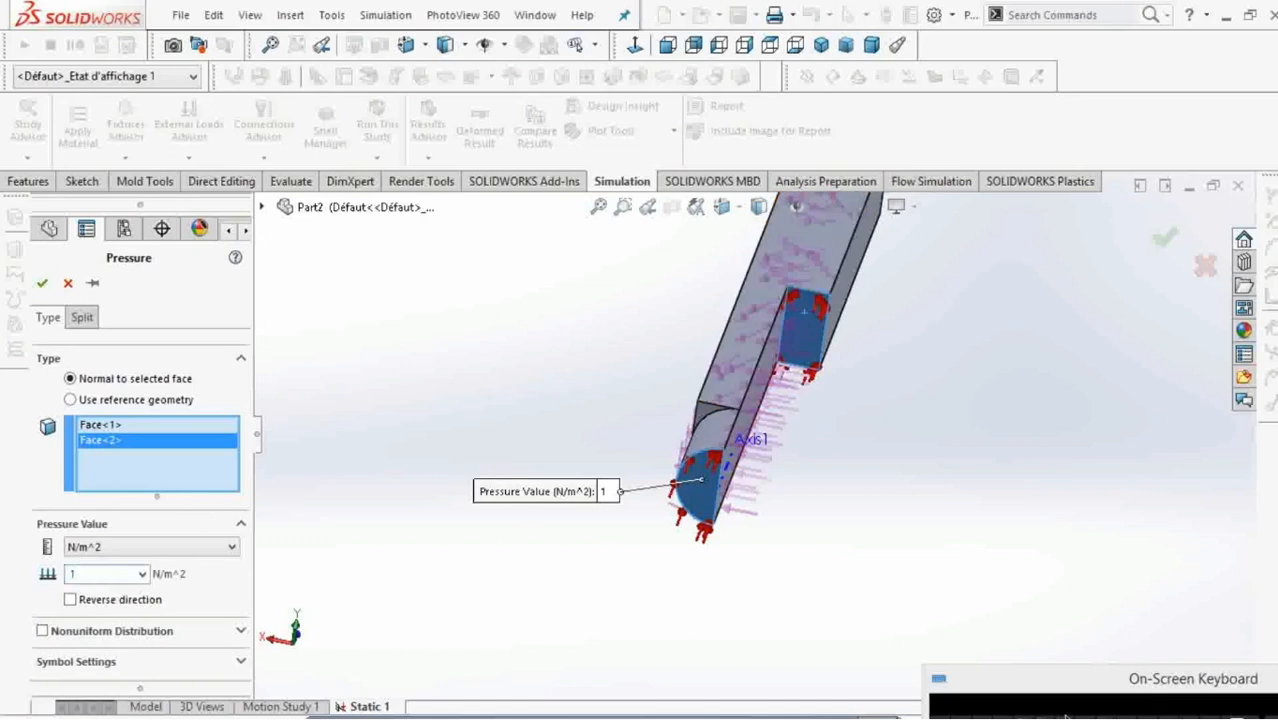
type("5")
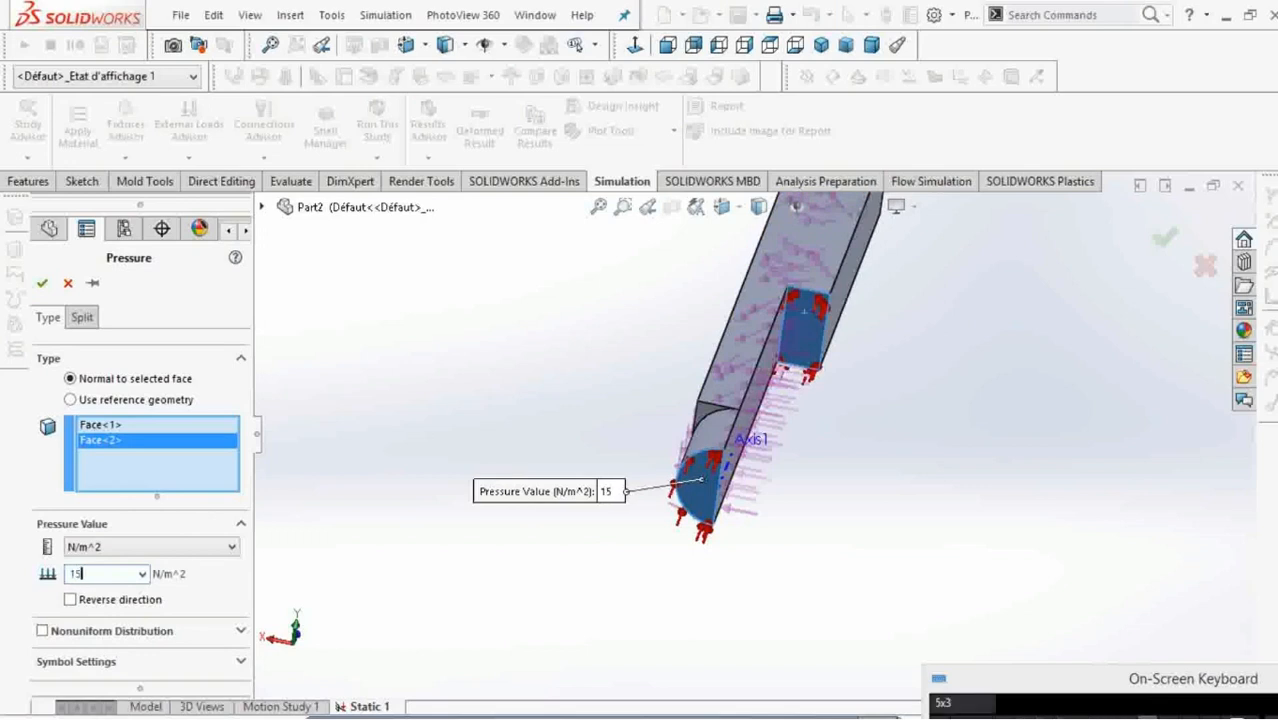
type("0")
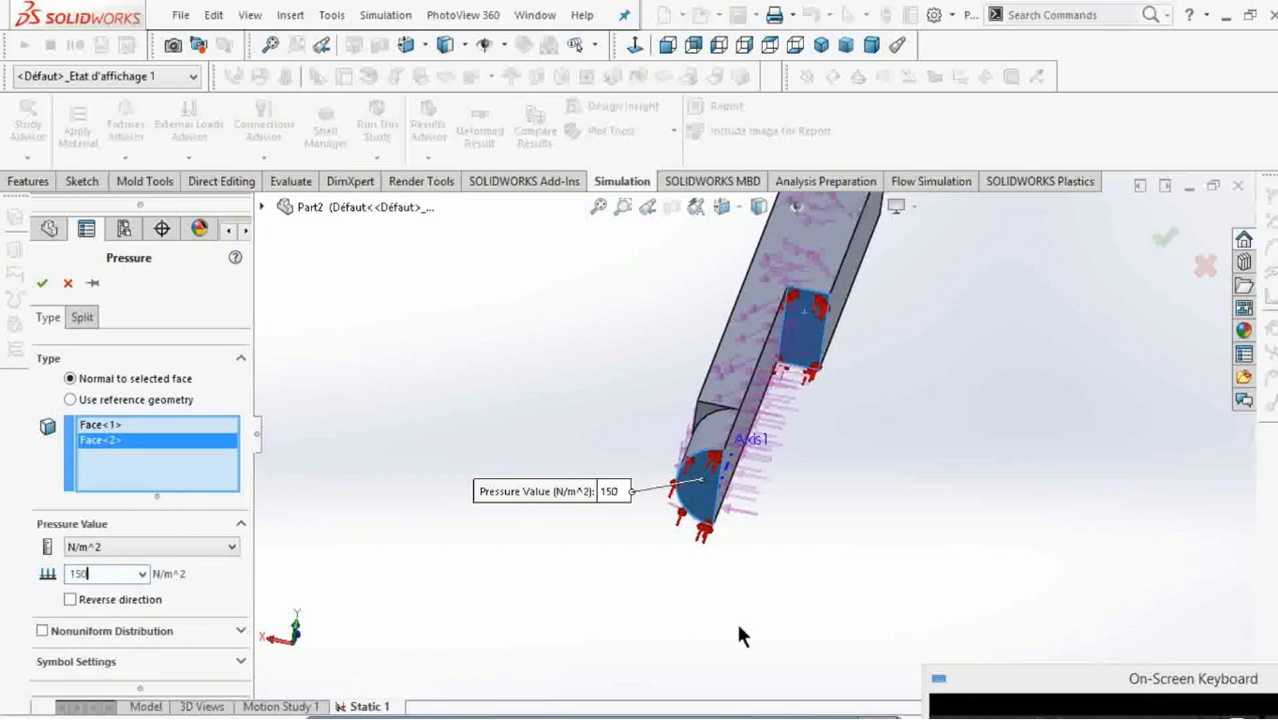
left_click(42, 283)
Add a Fixed Geometry fixture to the bar's square end face, opposite the rounded end.
scroll(808, 505, "up", 4)
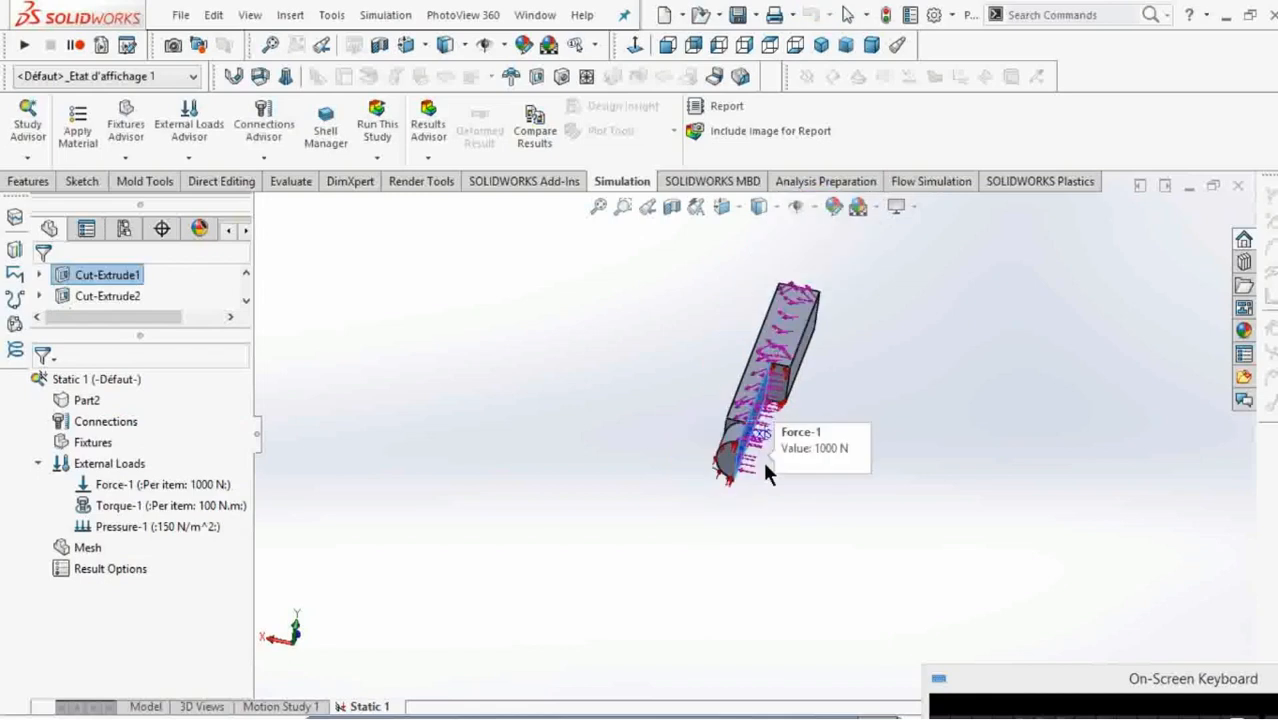
middle_click_drag(719, 451, 820, 305)
scroll(790, 306, "down", 5)
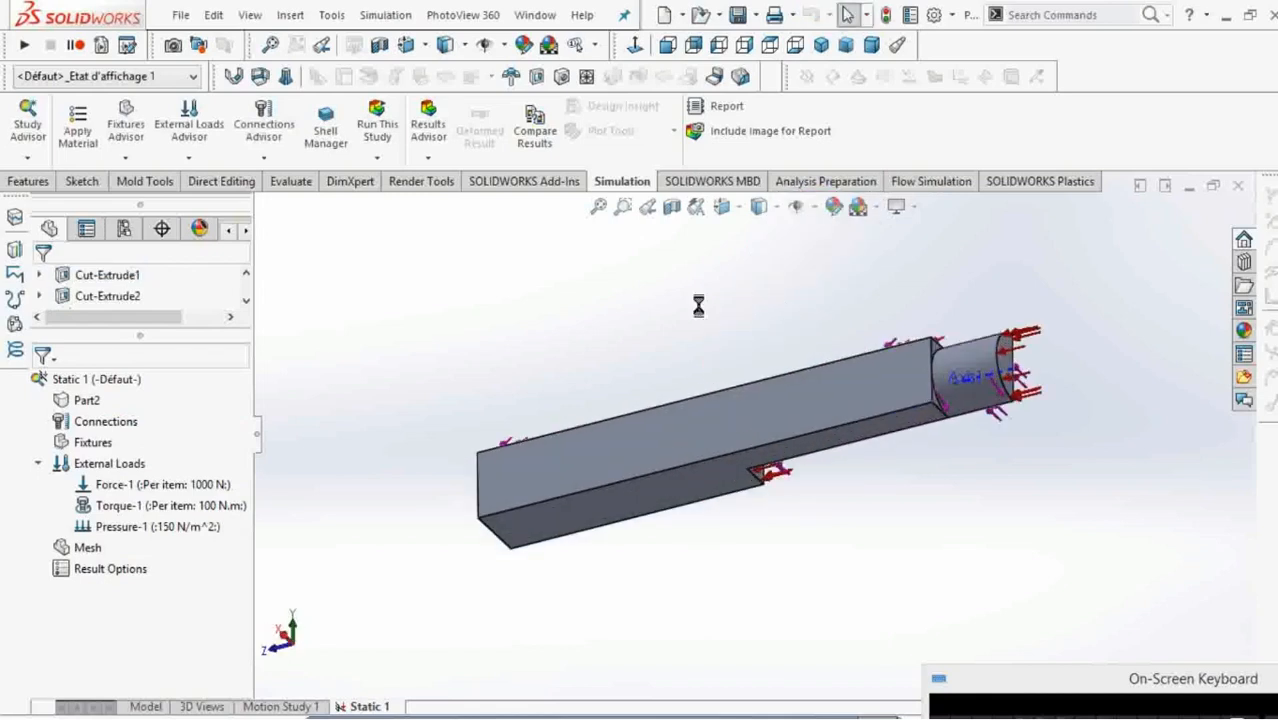
middle_click_drag(913, 370, 751, 370)
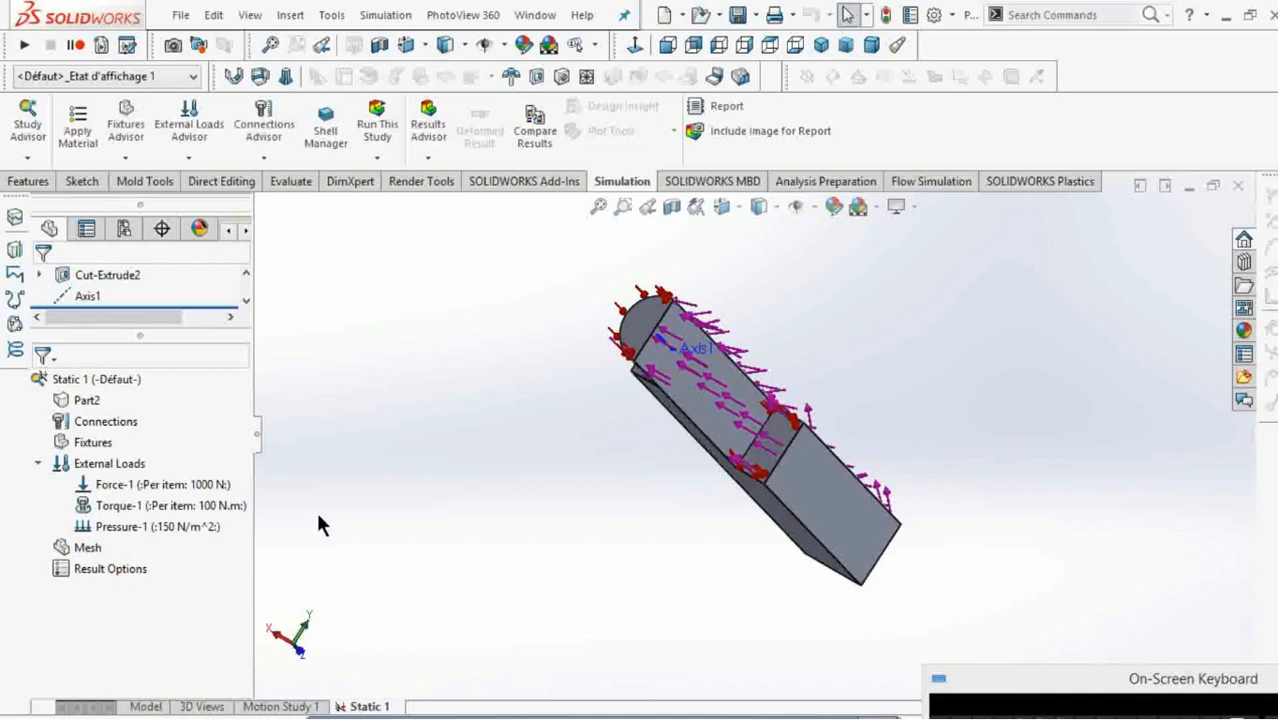
right_click(100, 447)
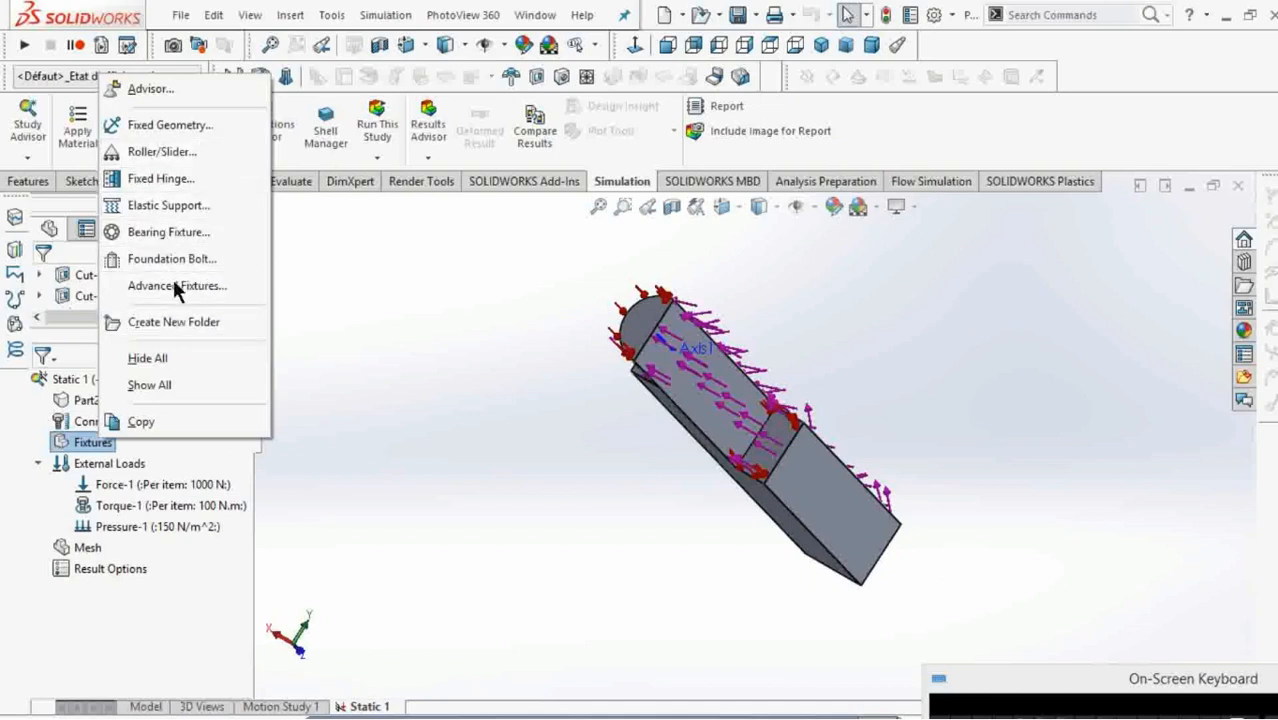
left_click(163, 127)
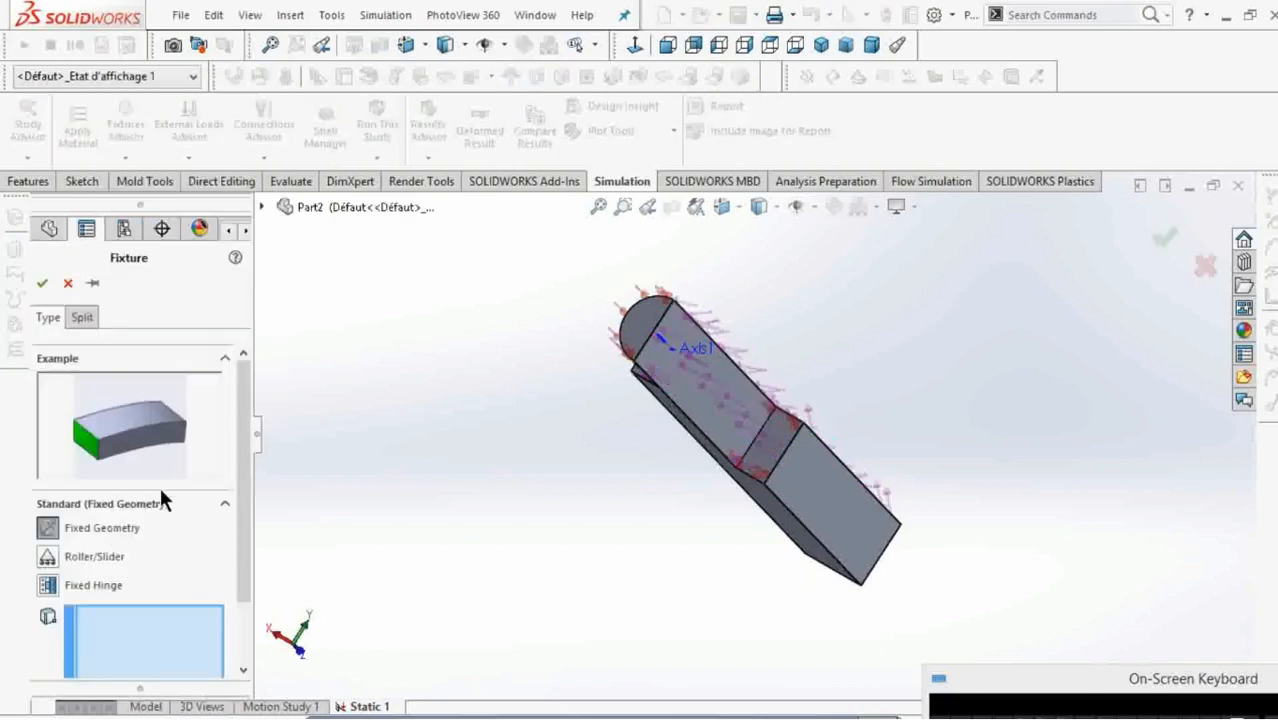
left_click(853, 543)
middle_click_drag(853, 540, 876, 633)
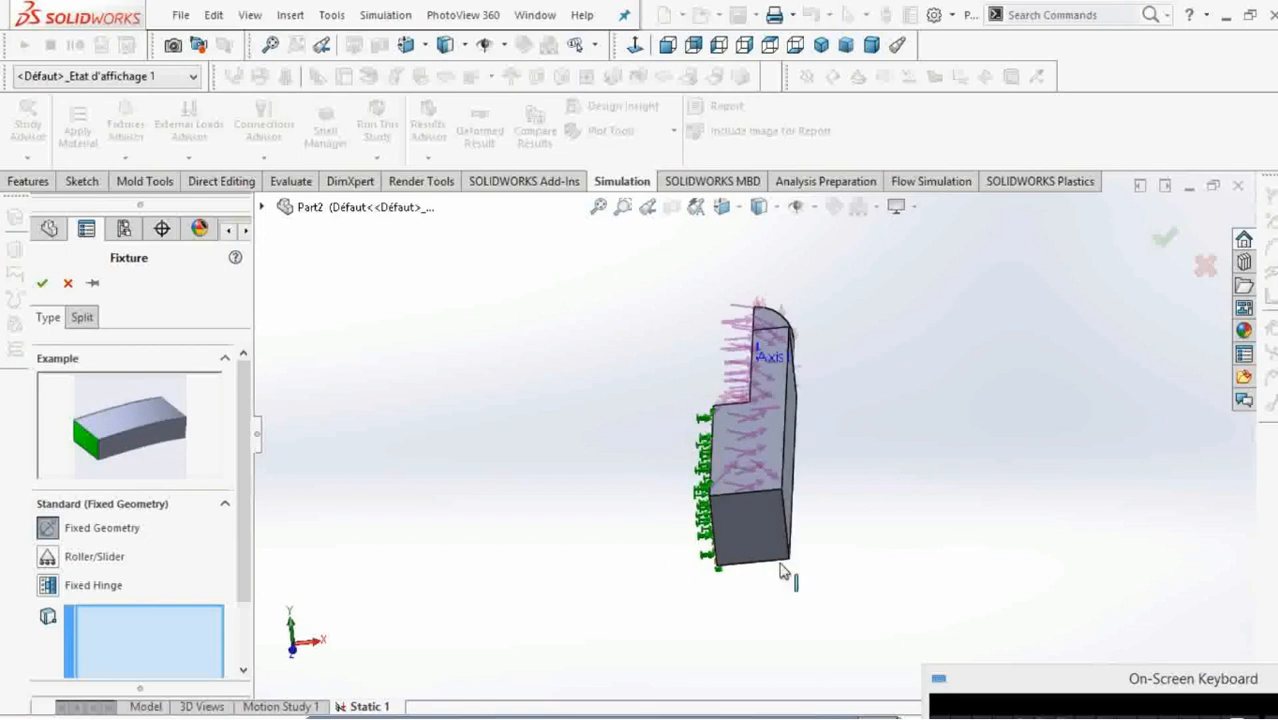
left_click(752, 532)
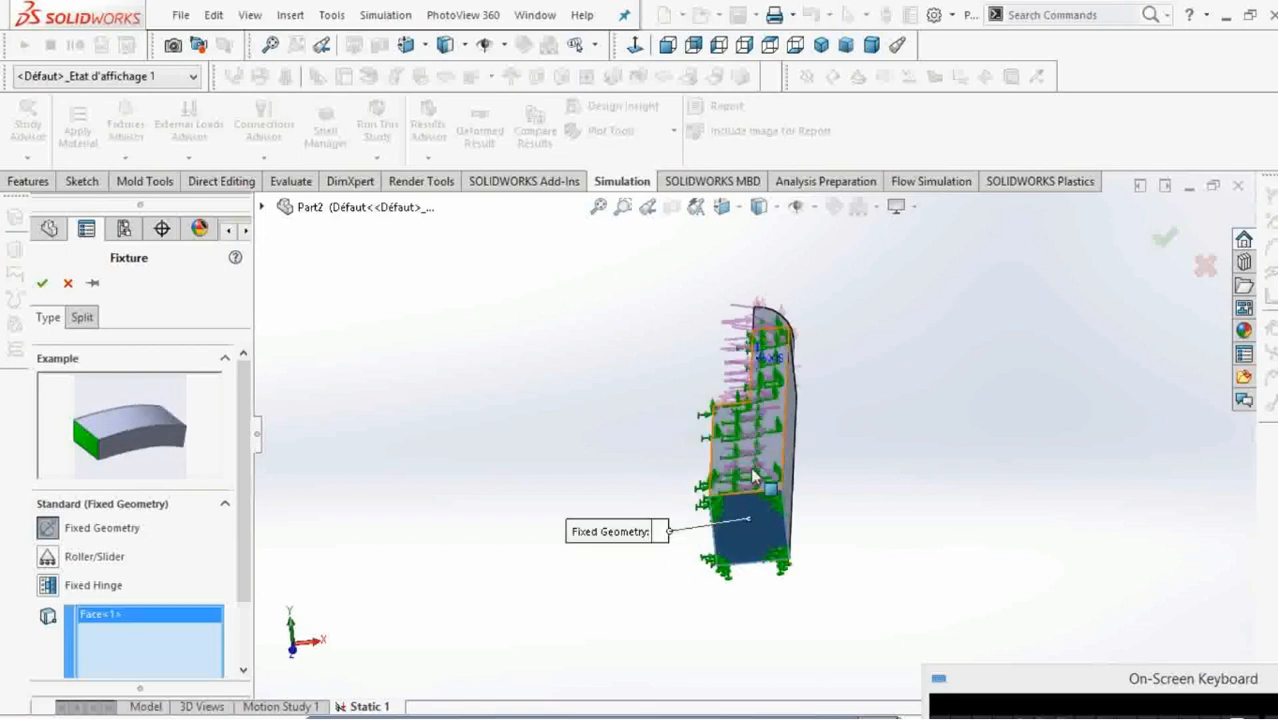
middle_click_drag(753, 477, 1003, 373)
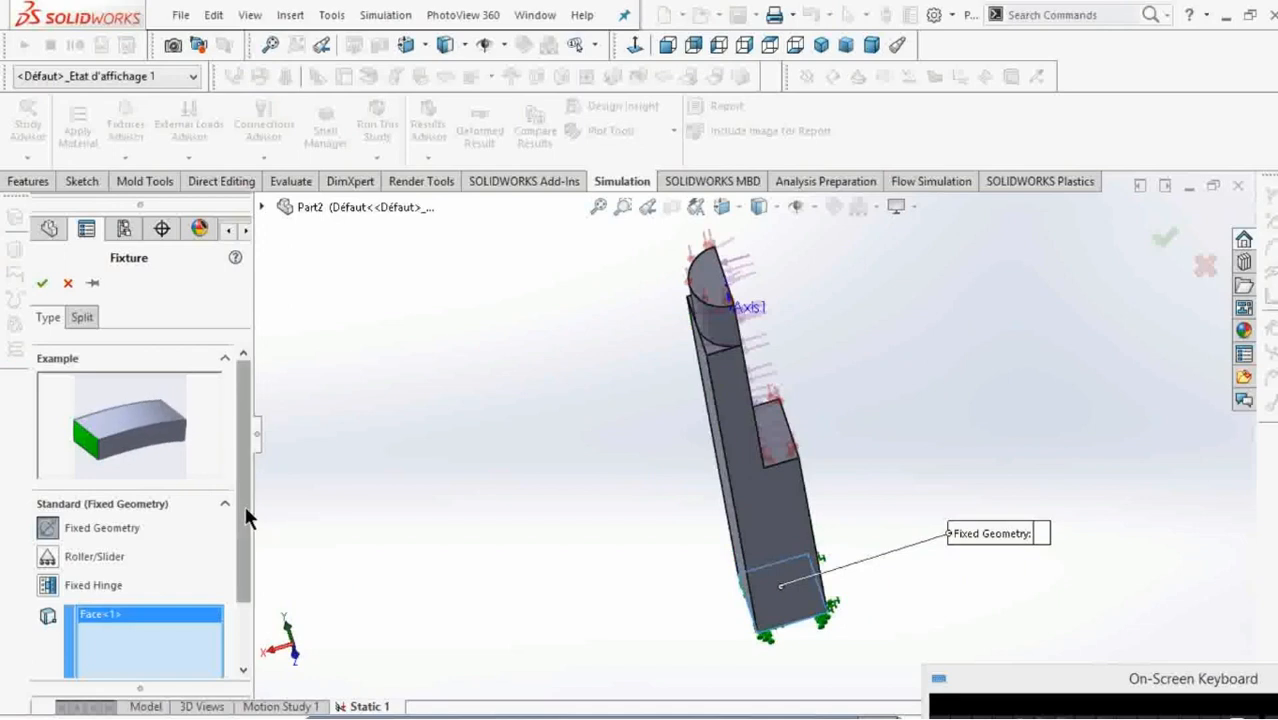
left_click_drag(247, 516, 248, 579)
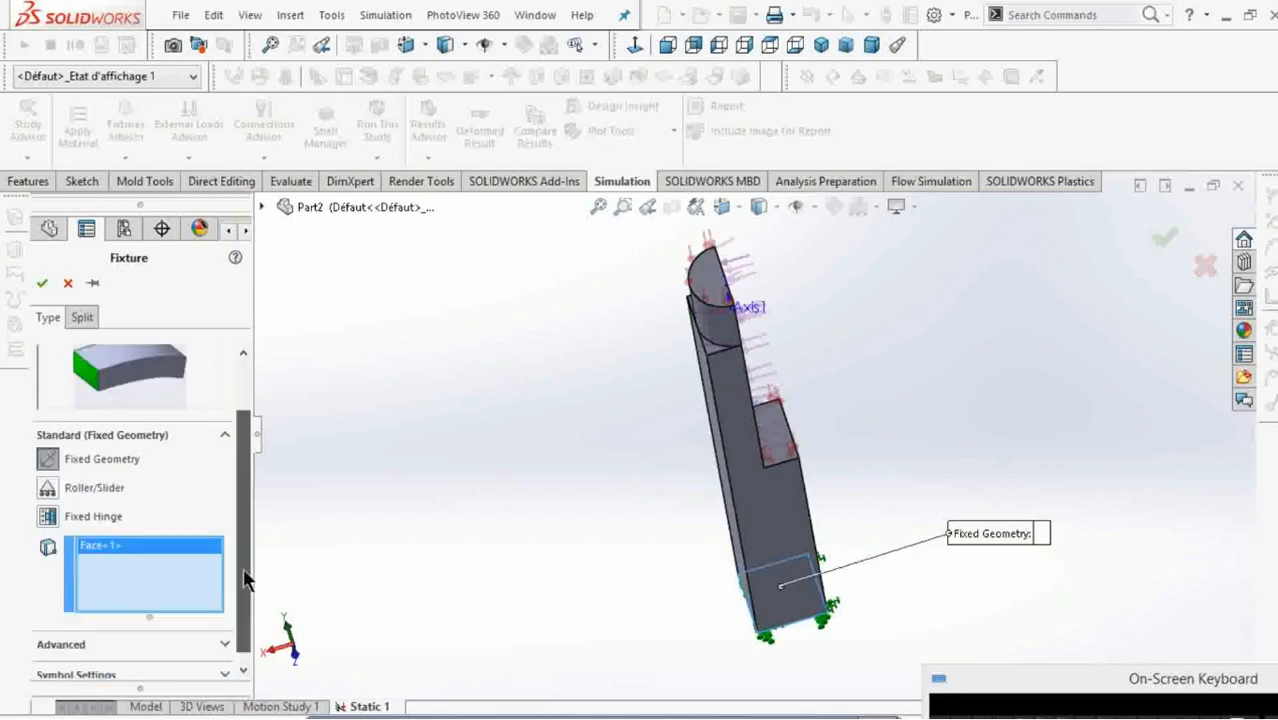
left_click(42, 284)
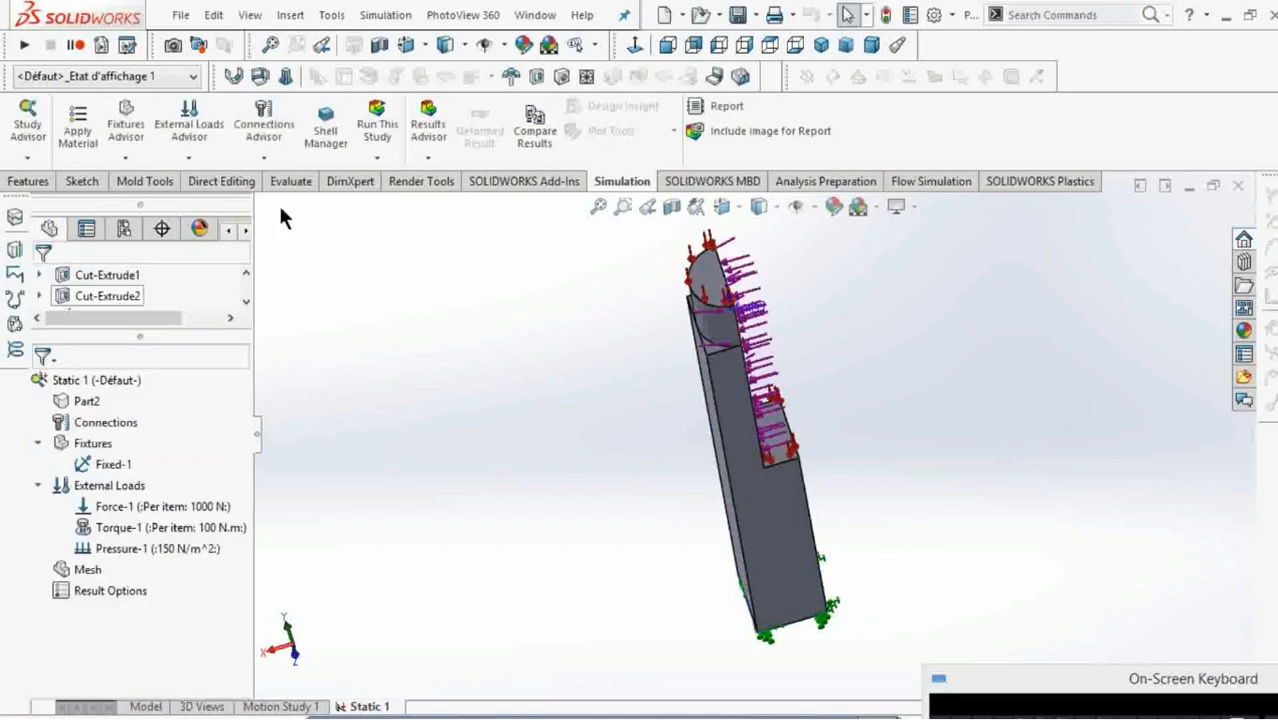
Mesh the bar with the default mesh density and try to run the static study.
right_click(86, 572)
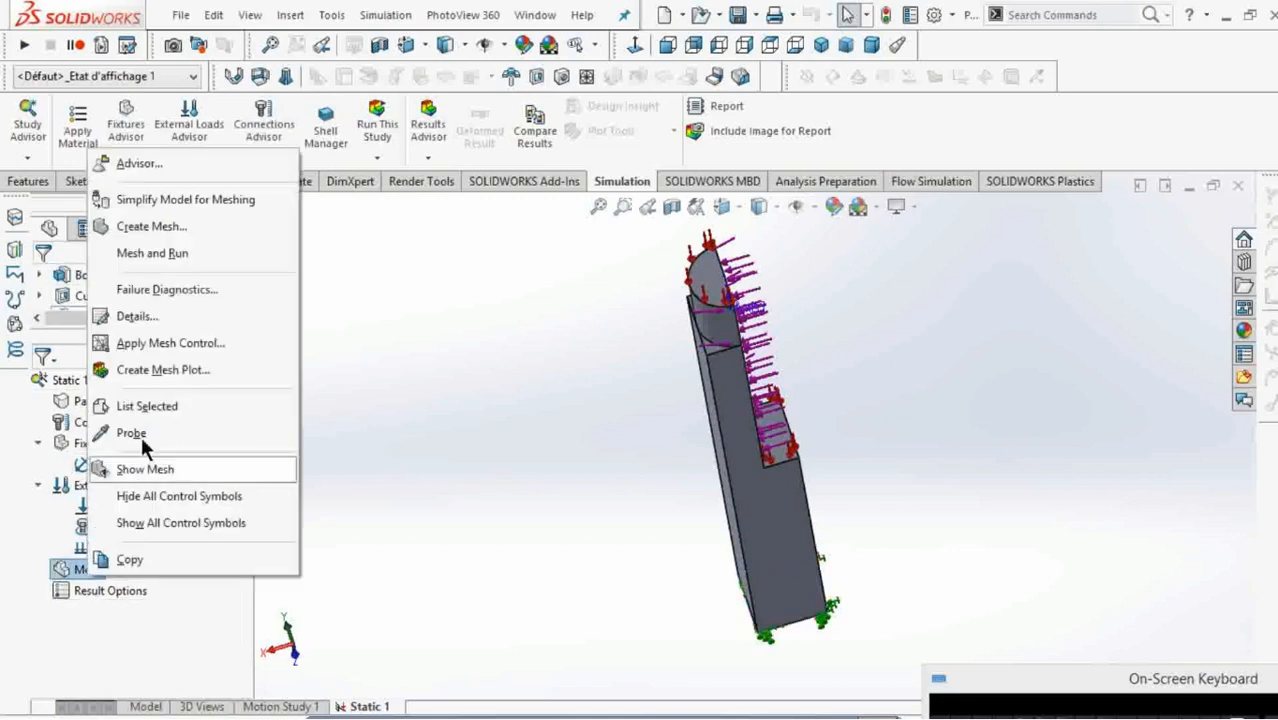
left_click(151, 224)
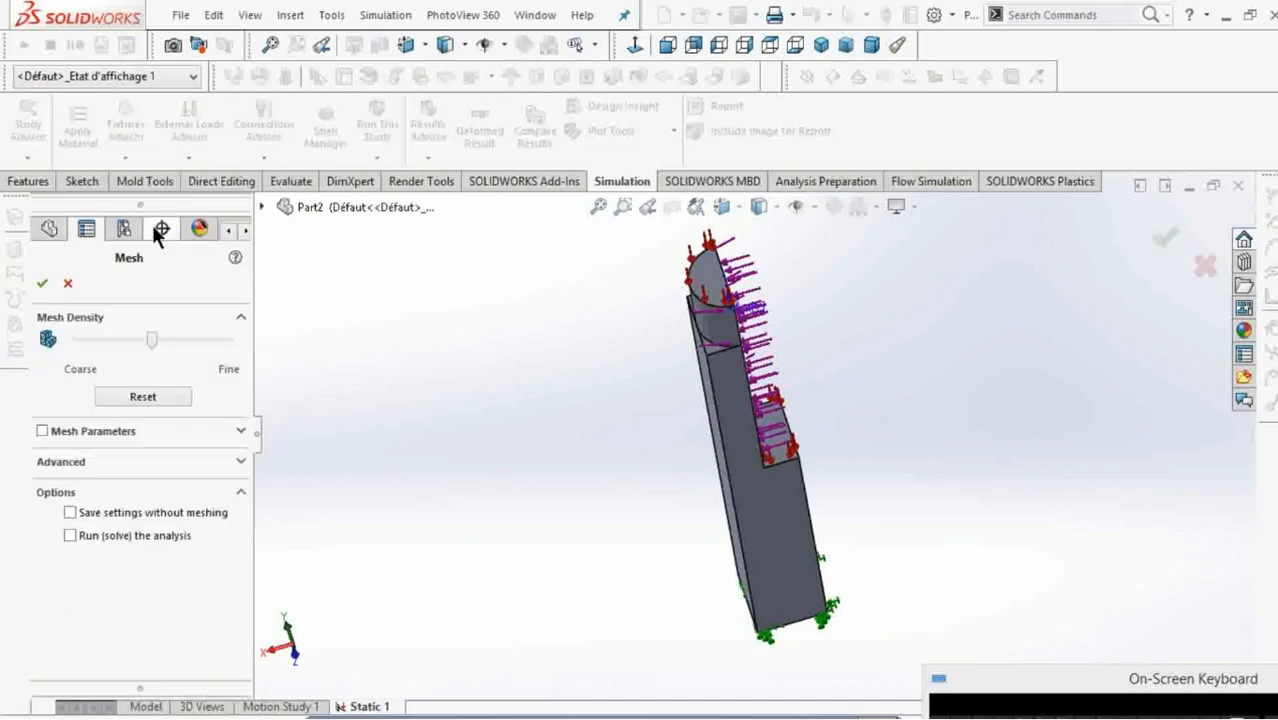
left_click(37, 279)
left_click(637, 444)
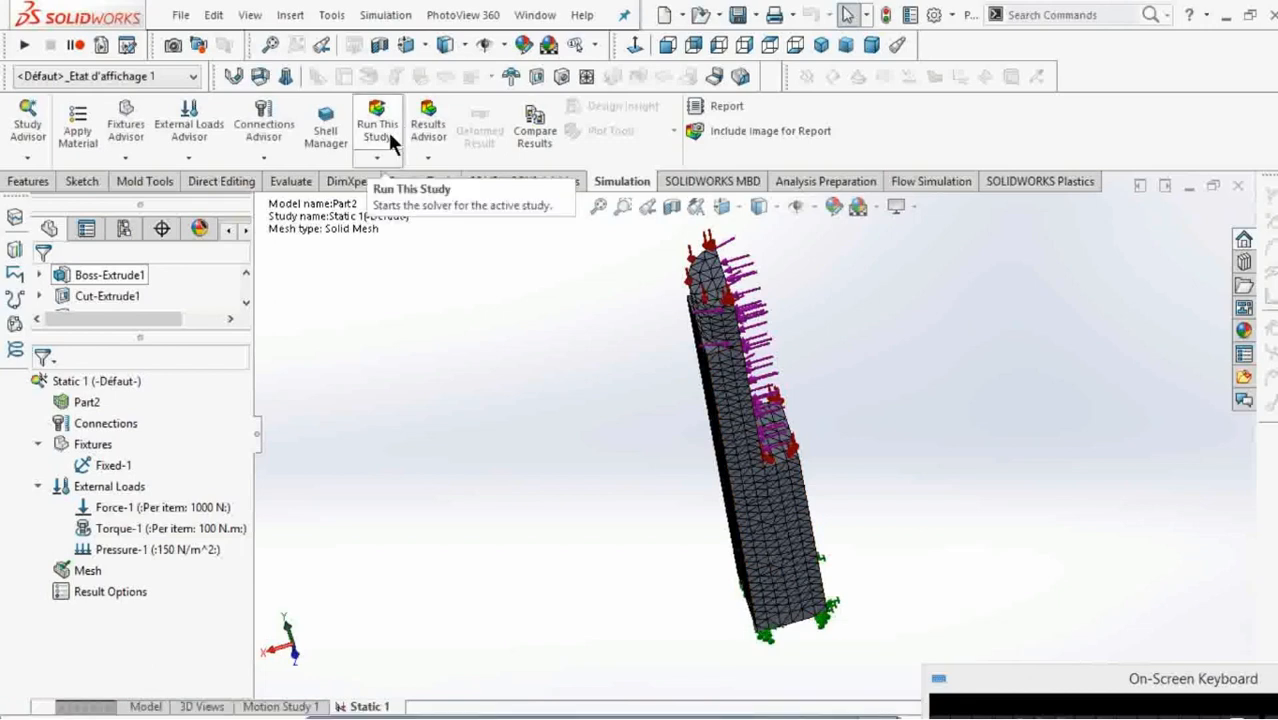
left_click(390, 140)
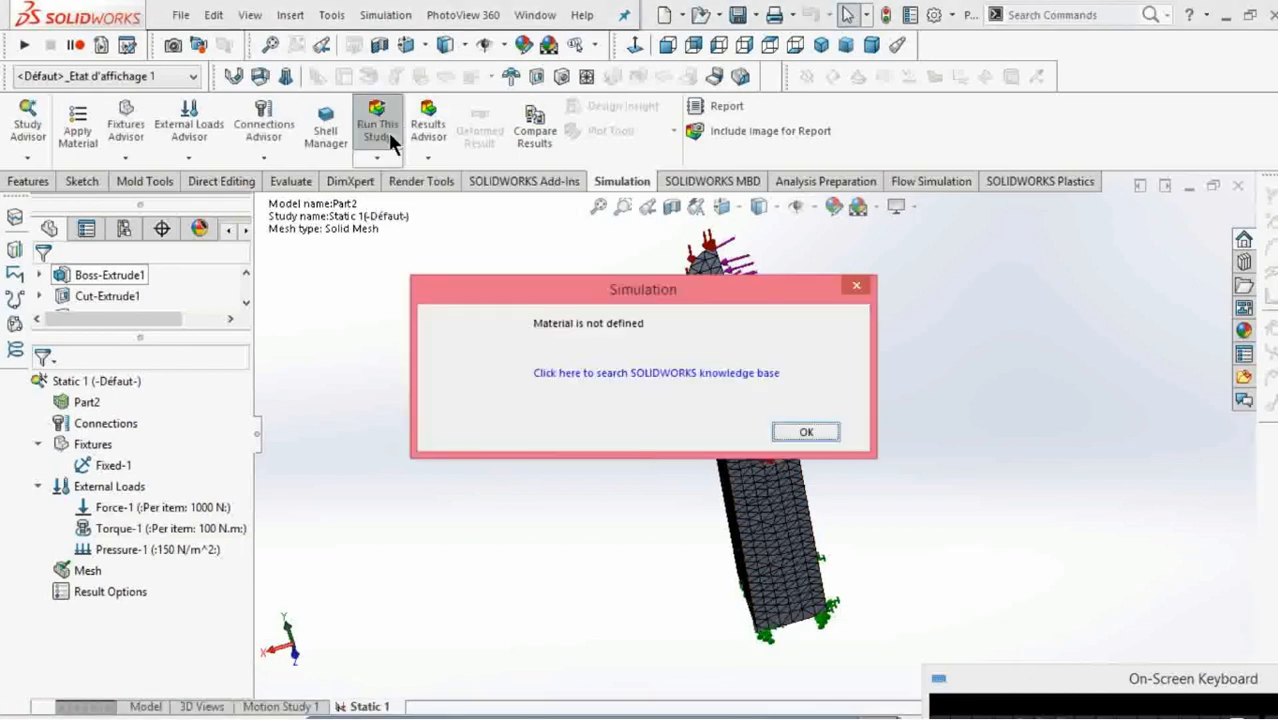
left_click(796, 434)
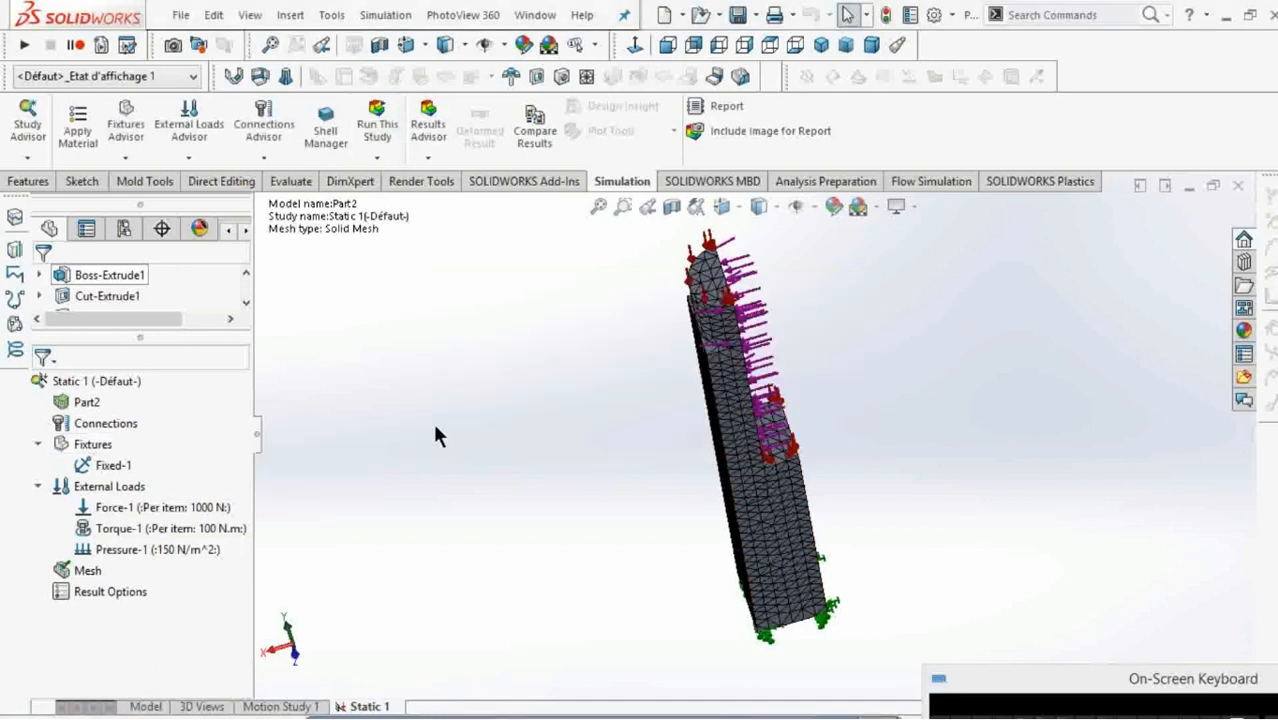
Assign Alloy Steel as the part's material in the static study and run the study.
right_click(104, 380)
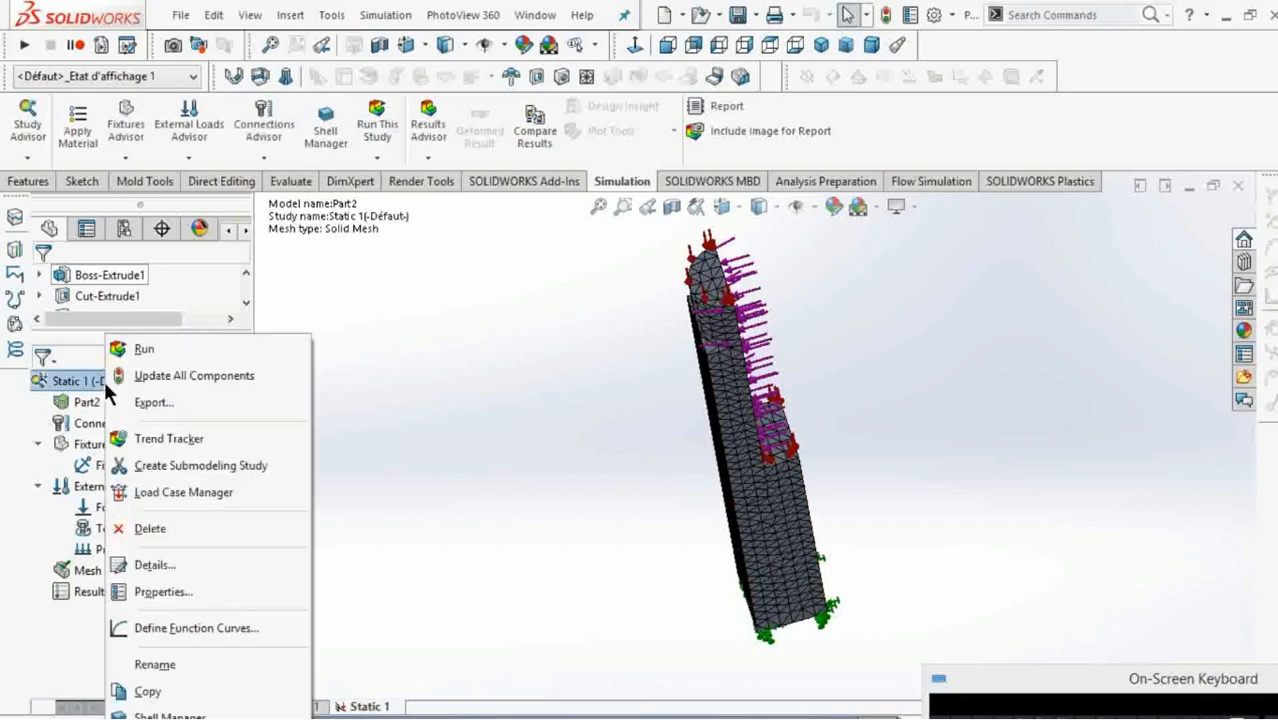
right_click(77, 383)
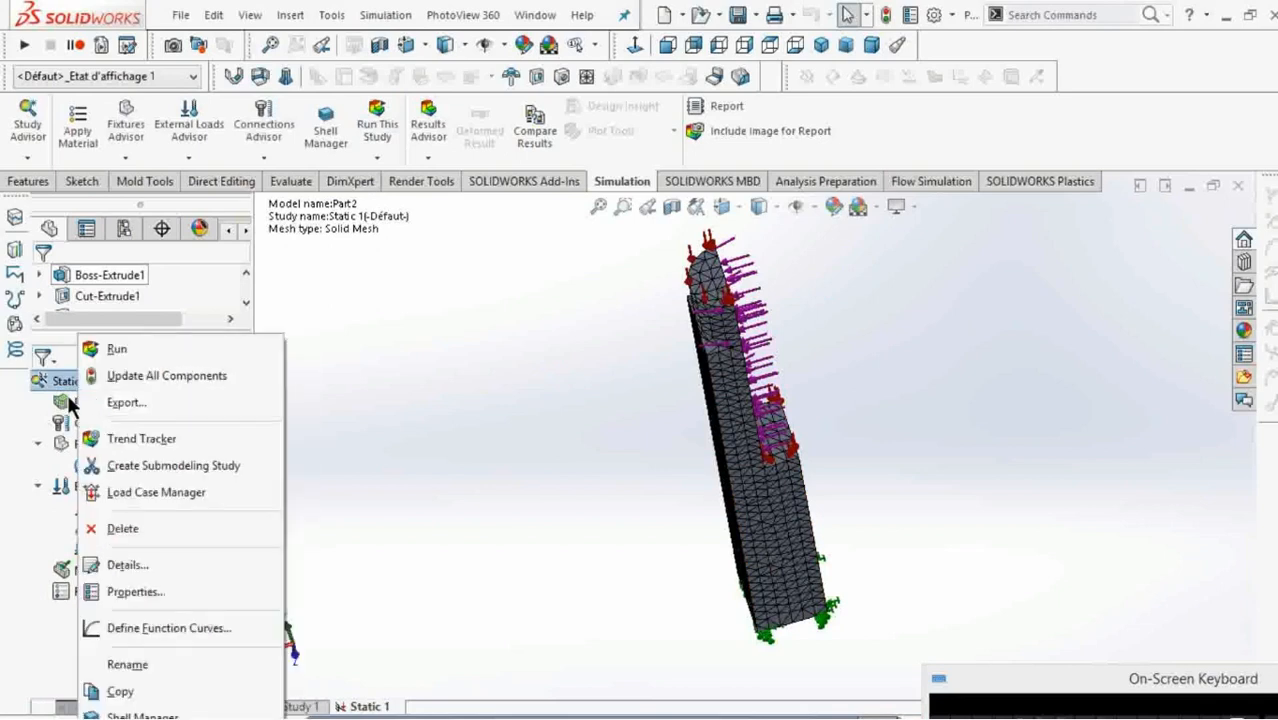
right_click(68, 400)
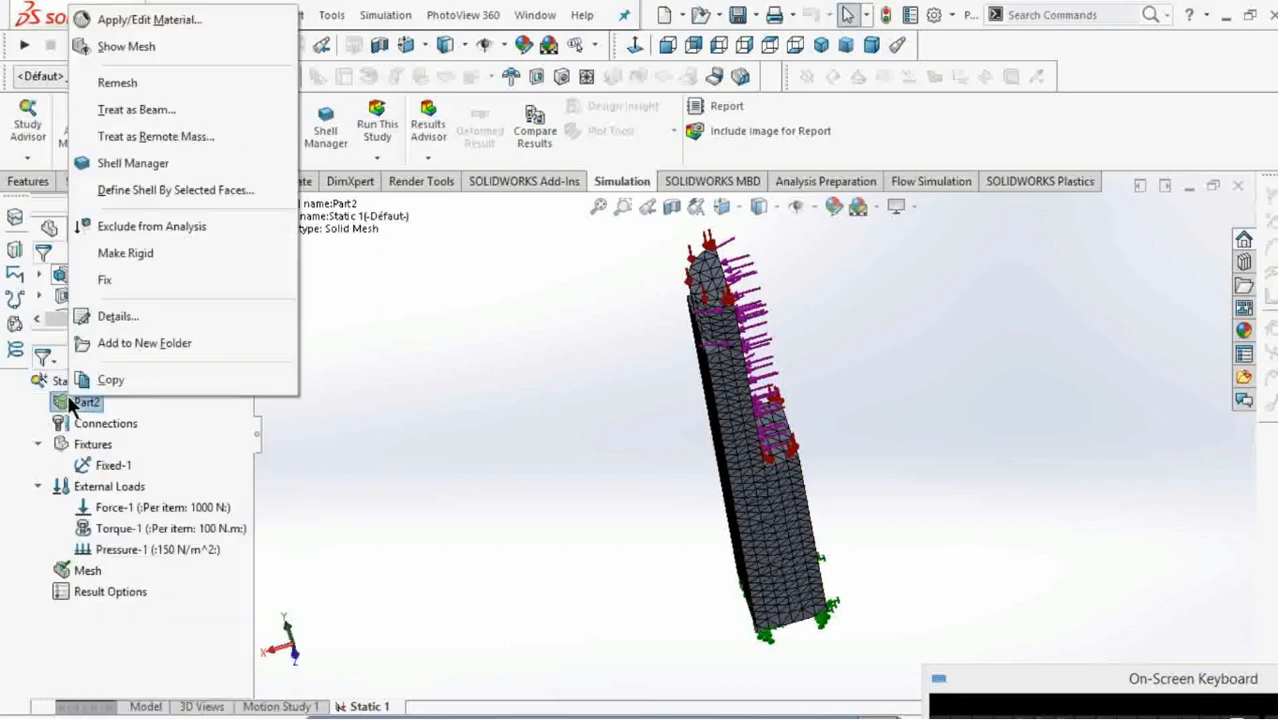
left_click(146, 23)
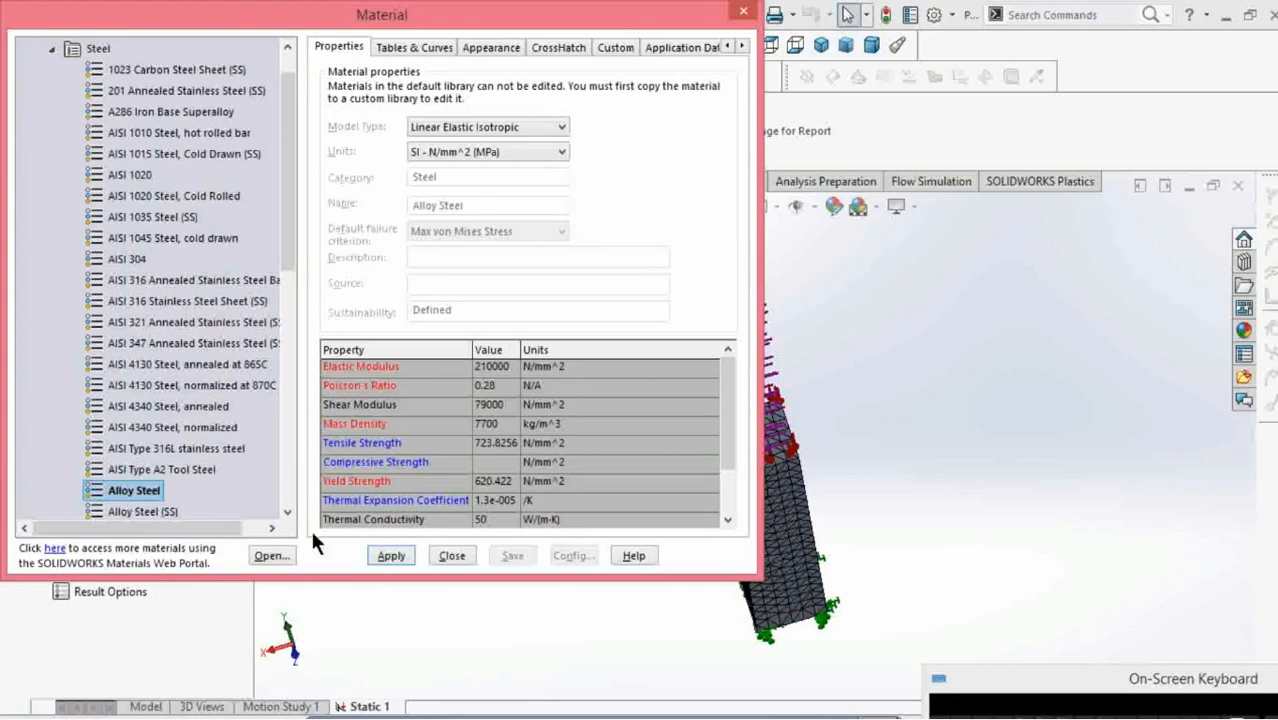
left_click(390, 557)
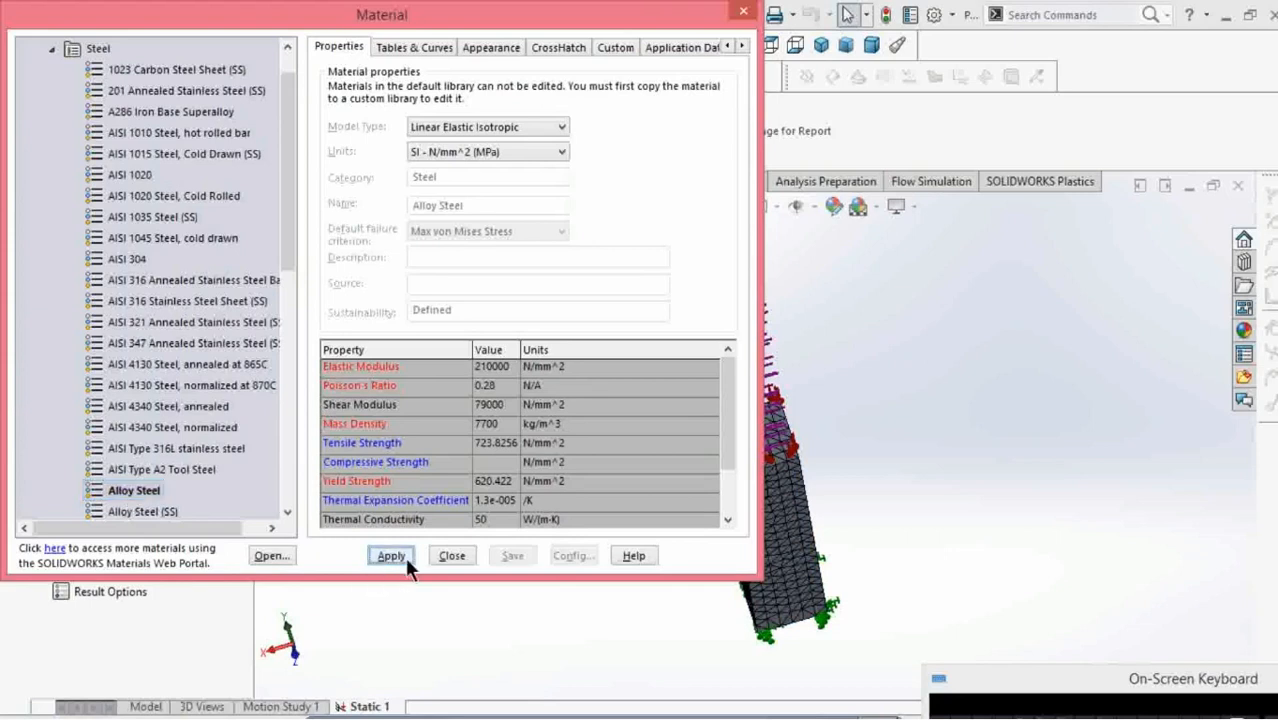
left_click(445, 555)
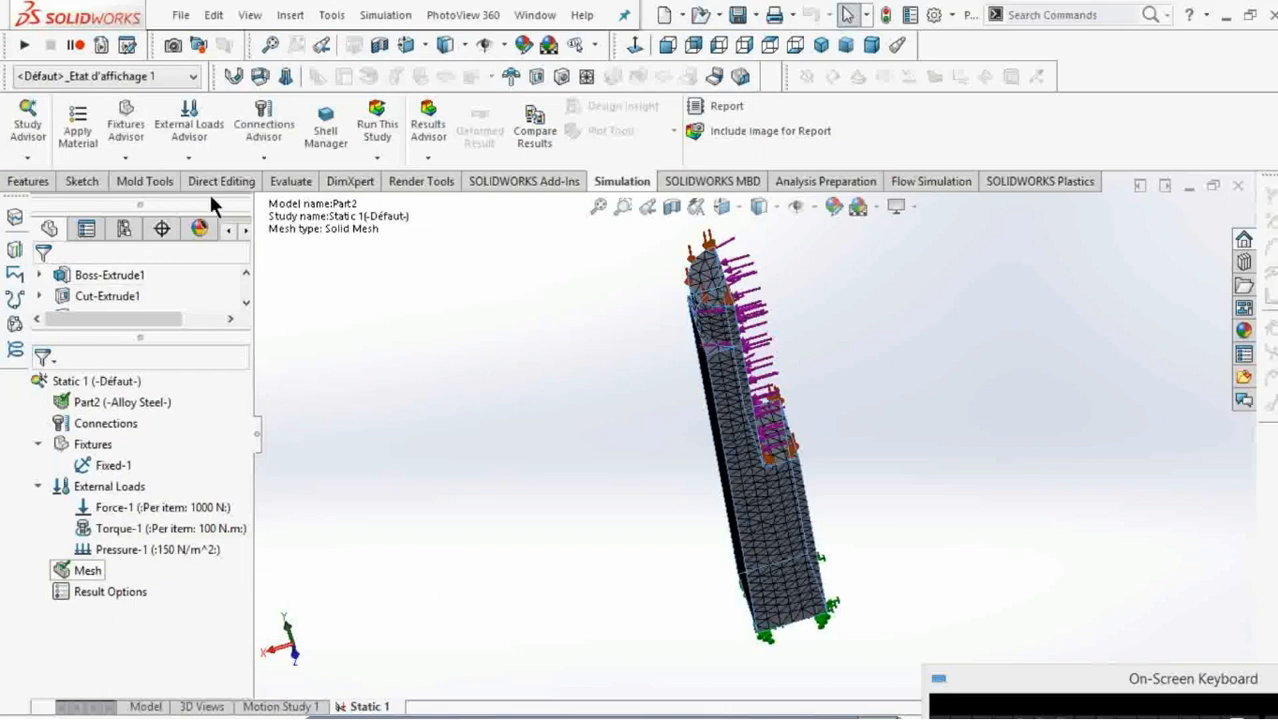
left_click(379, 134)
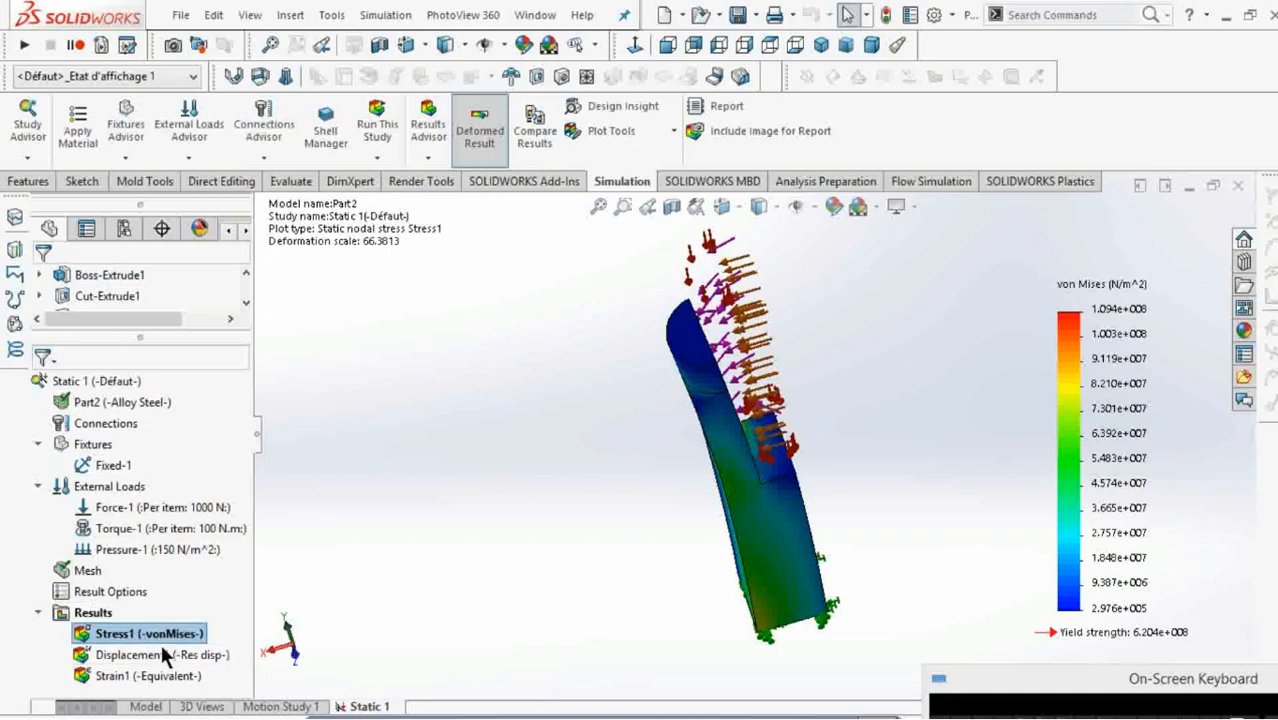
Animate the von Mises stress plot, examine the deforming bar from several sides, and stop the playback.
double_click(119, 676)
right_click(132, 638)
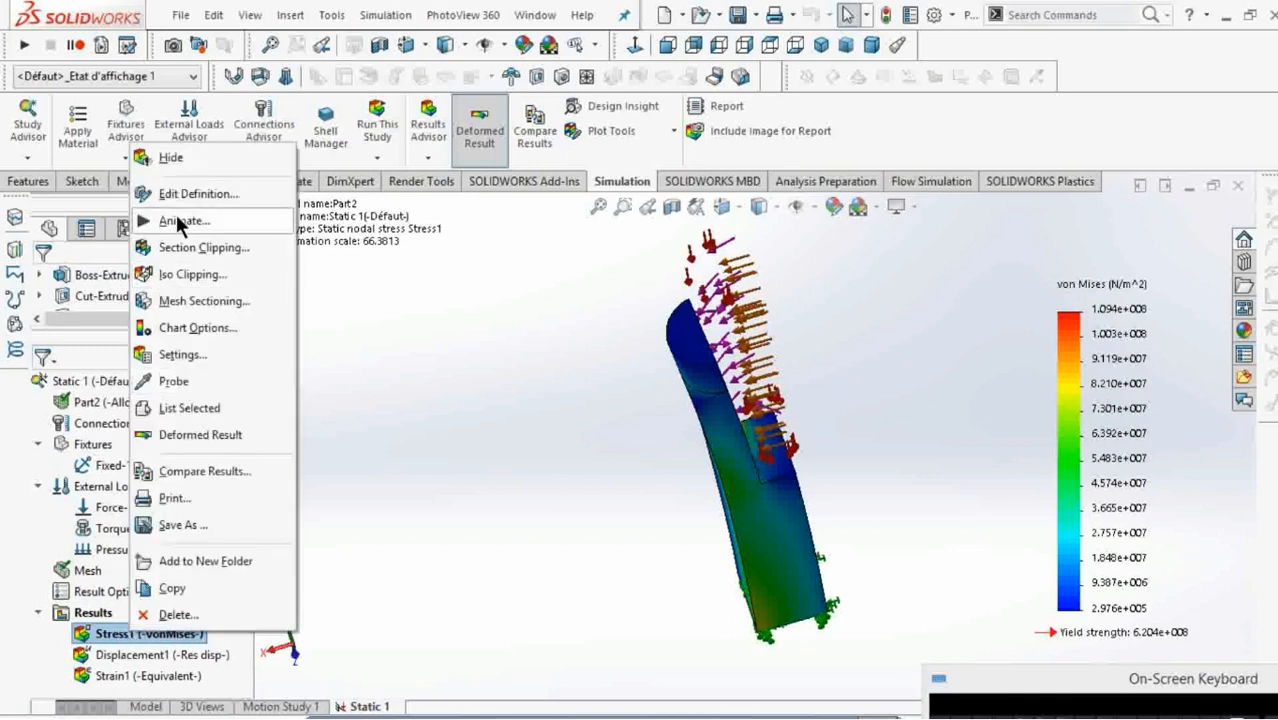
left_click(180, 222)
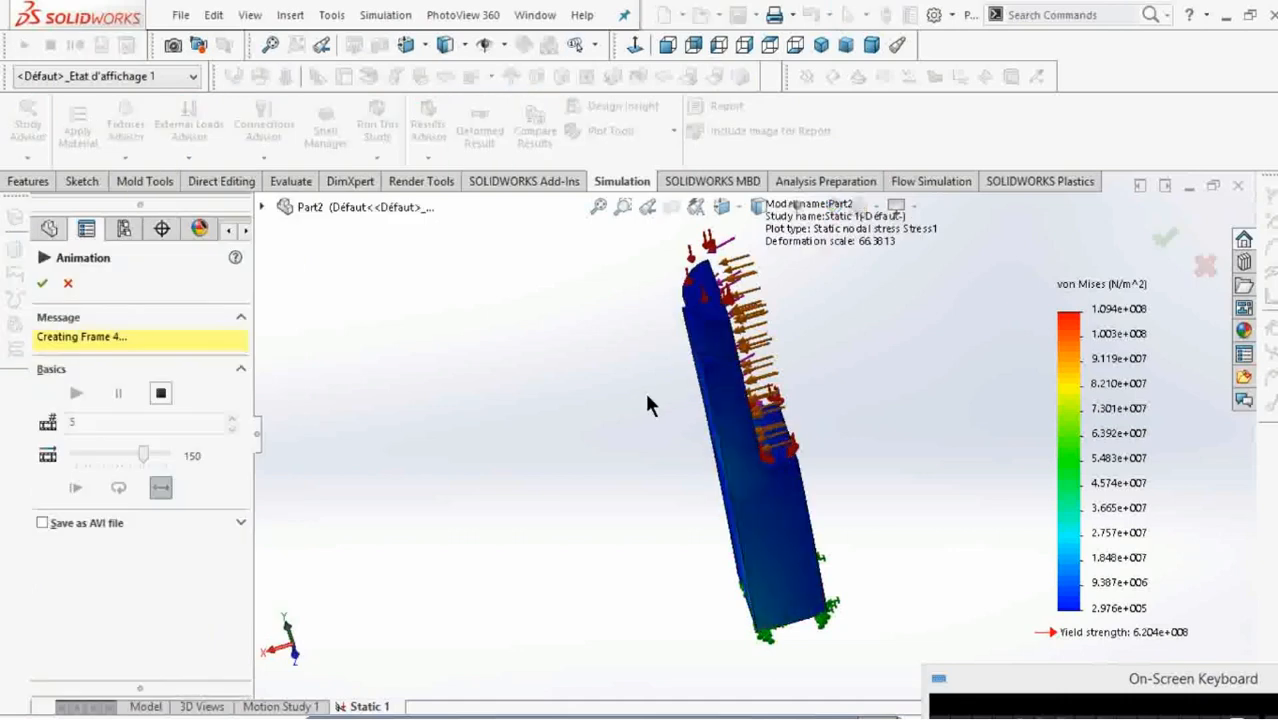
middle_click_drag(720, 404, 767, 412)
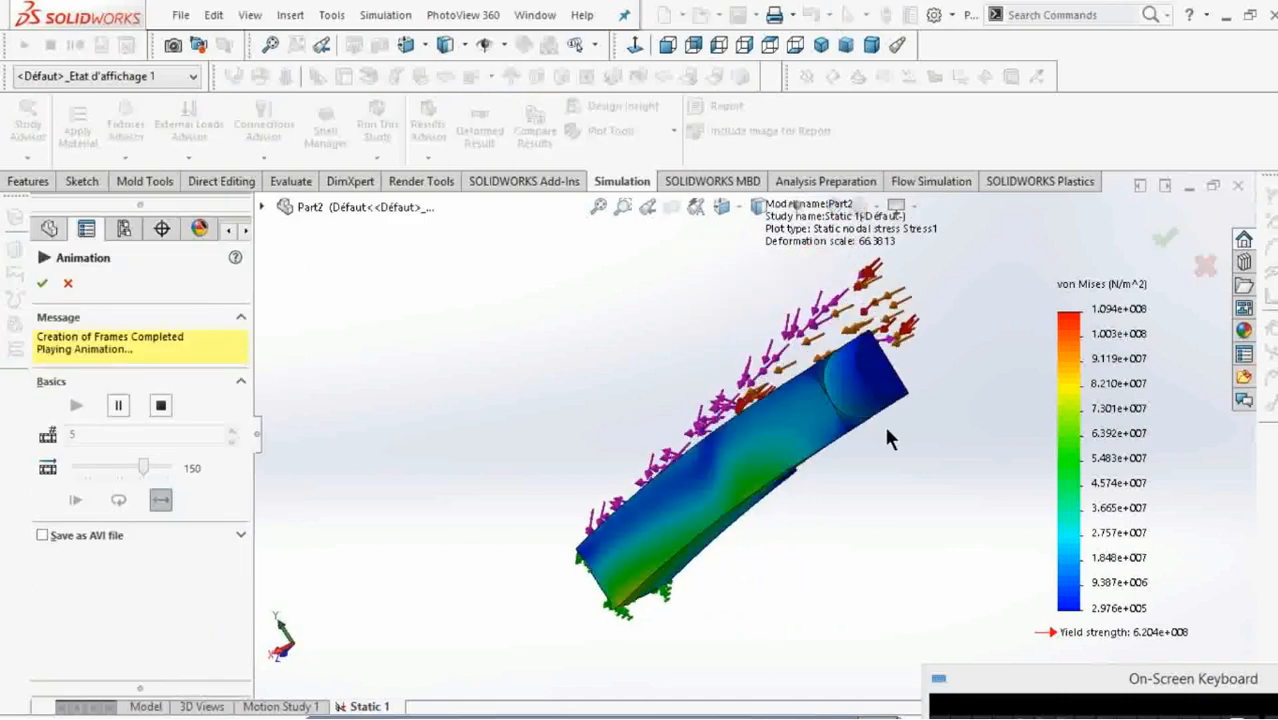
middle_click_drag(885, 437, 827, 434)
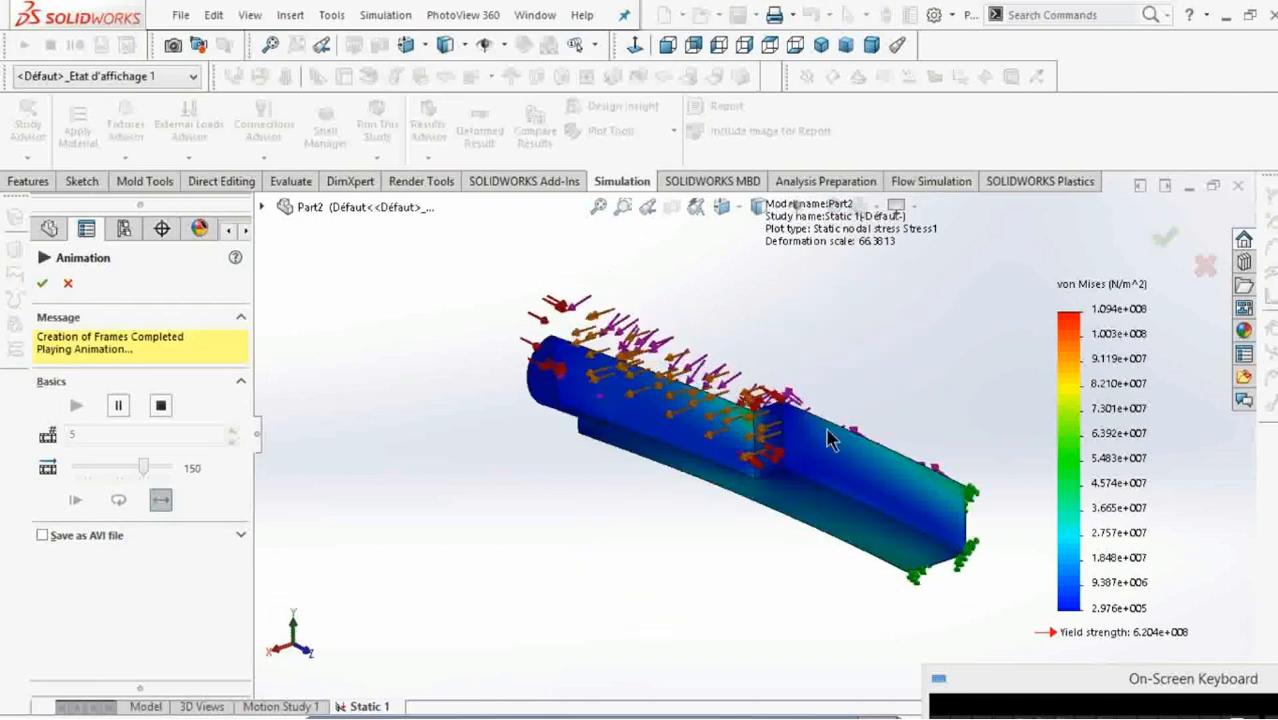
left_click(163, 404)
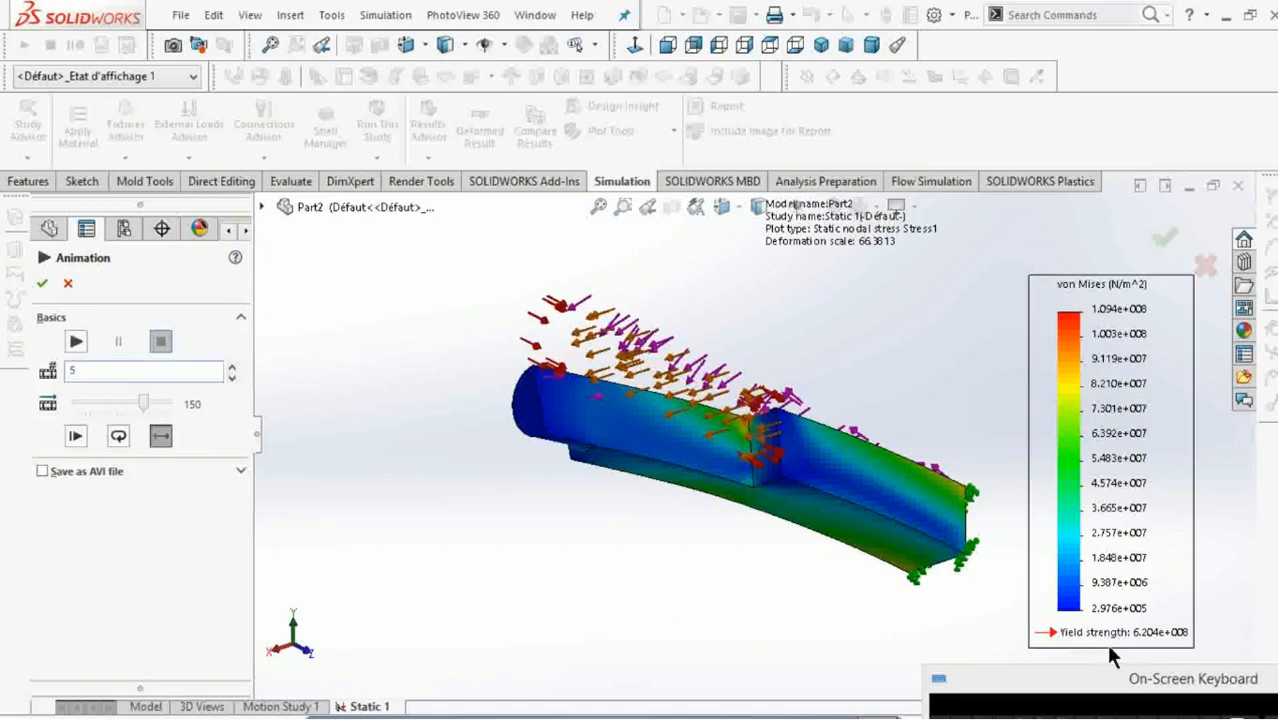
Set the stress animation to 100 frames and a speed of 156, and accept the settings.
key("BackSpace")
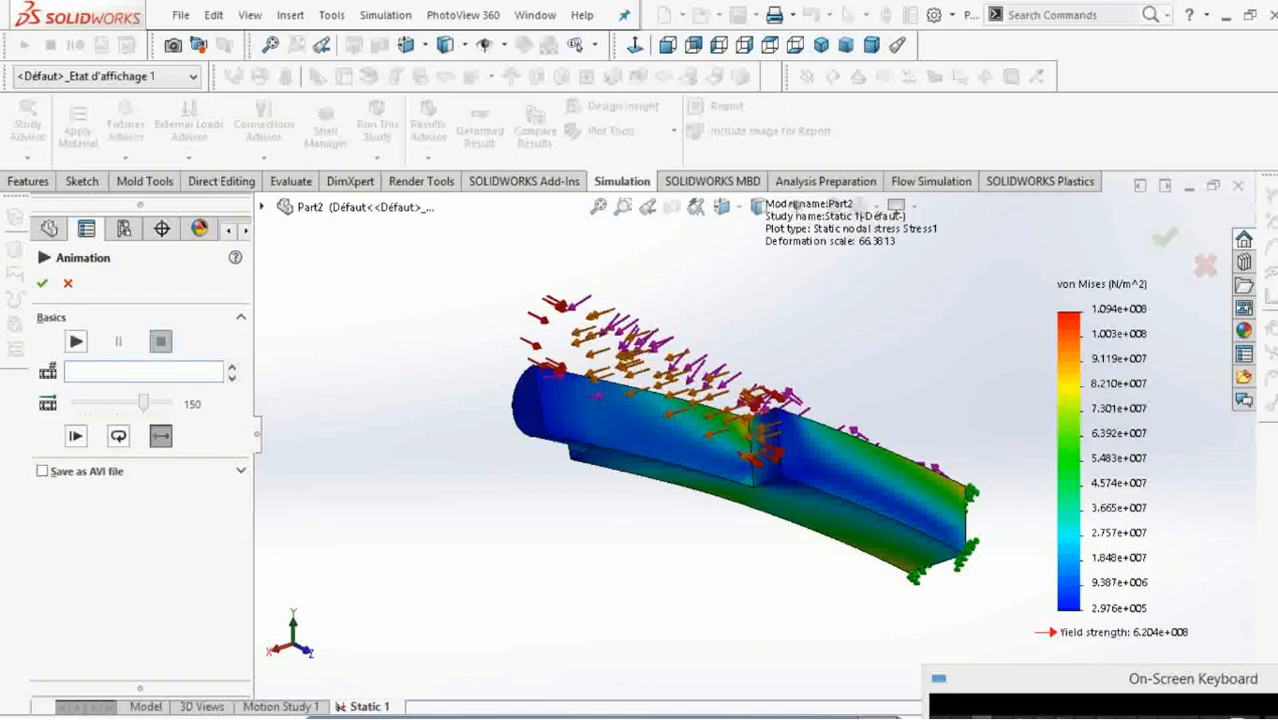
type("1")
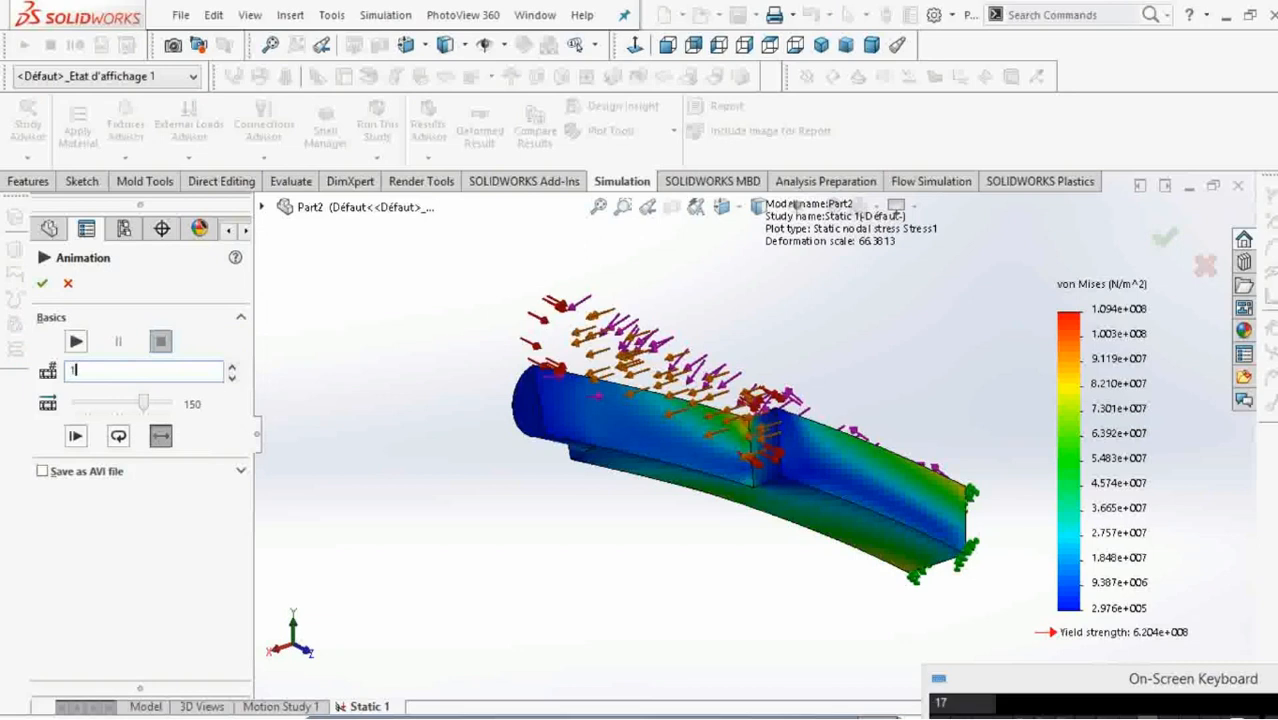
type("00")
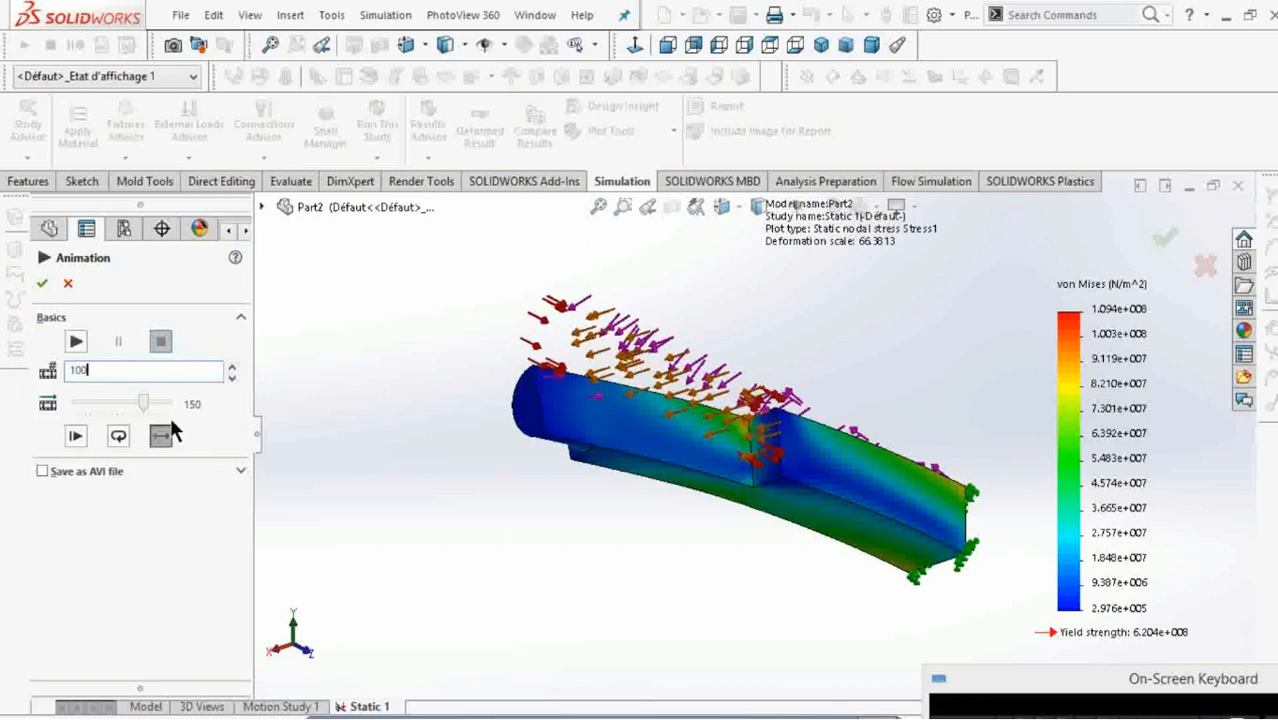
left_click_drag(143, 398, 151, 401)
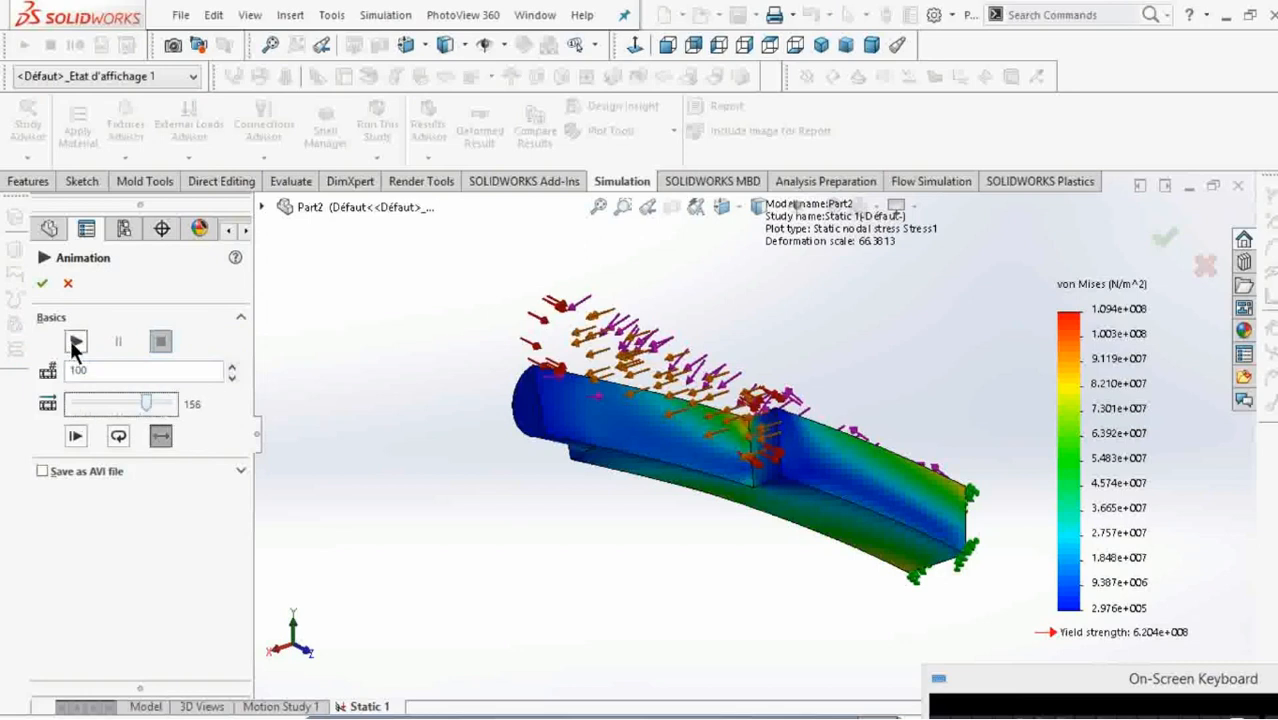
left_click(42, 287)
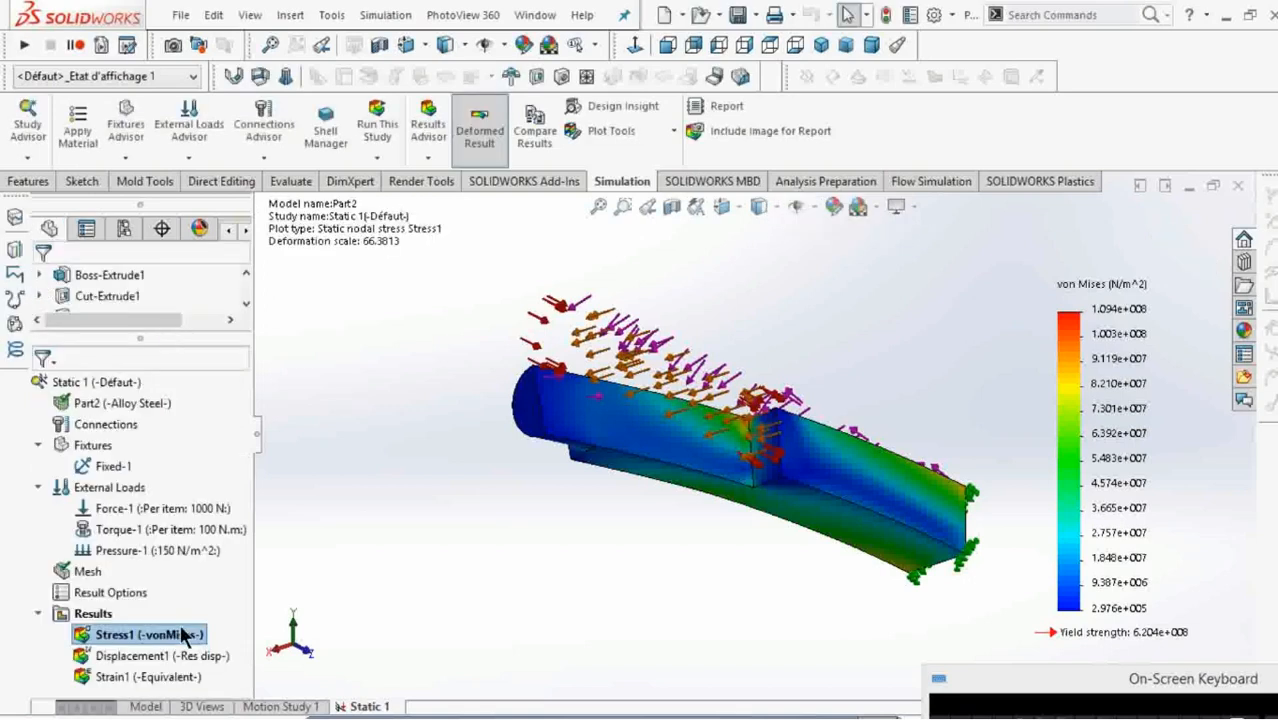
Replay the von Mises stress animation, stop it and close the animation settings.
right_click(183, 634)
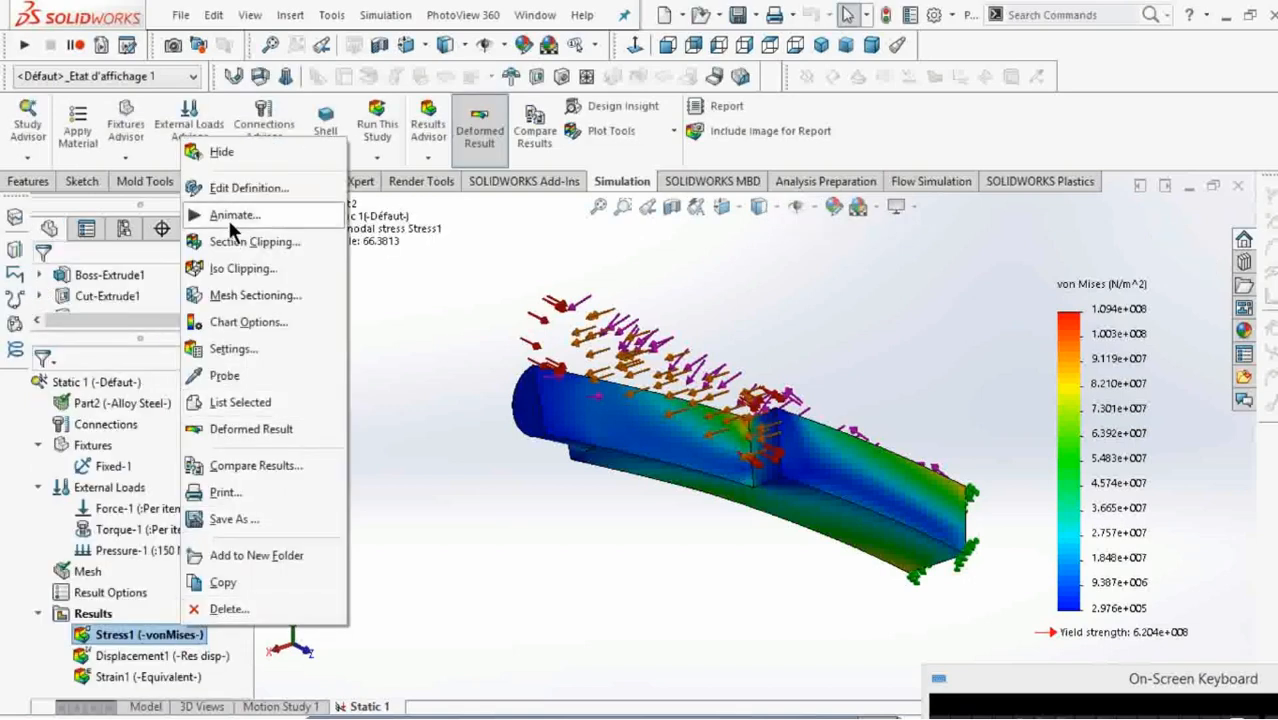
left_click(232, 216)
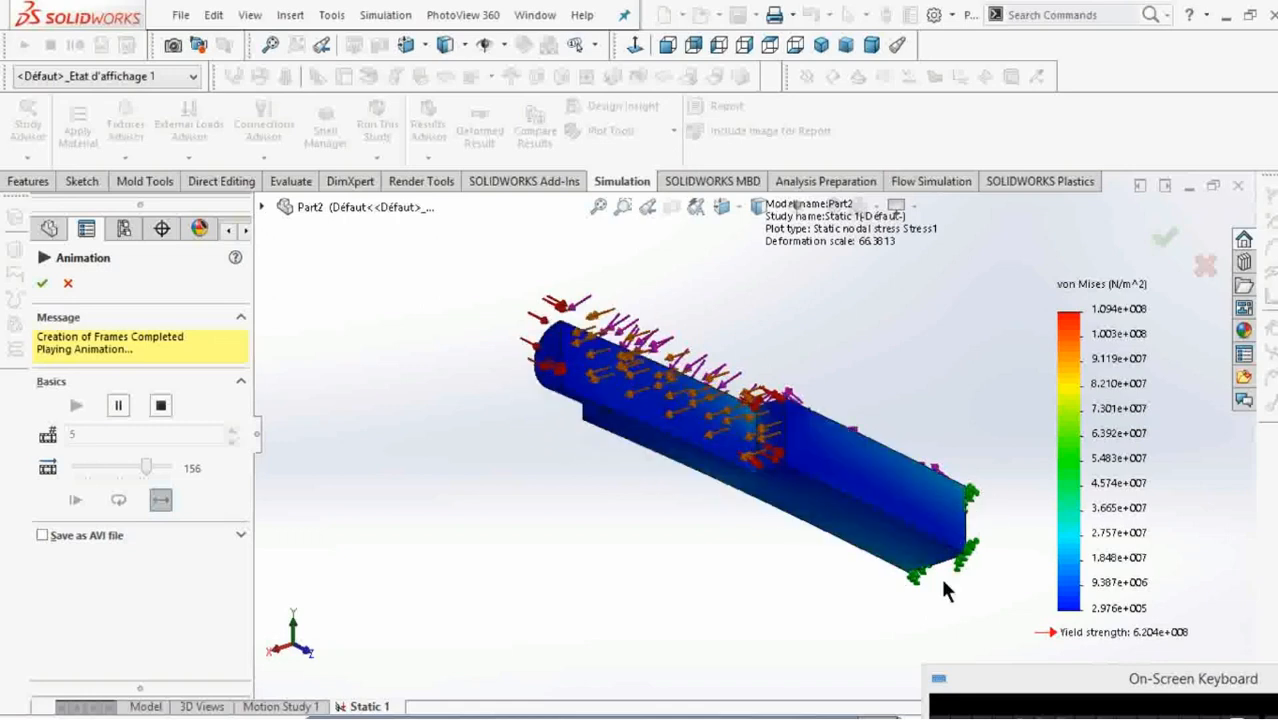
left_click(160, 406)
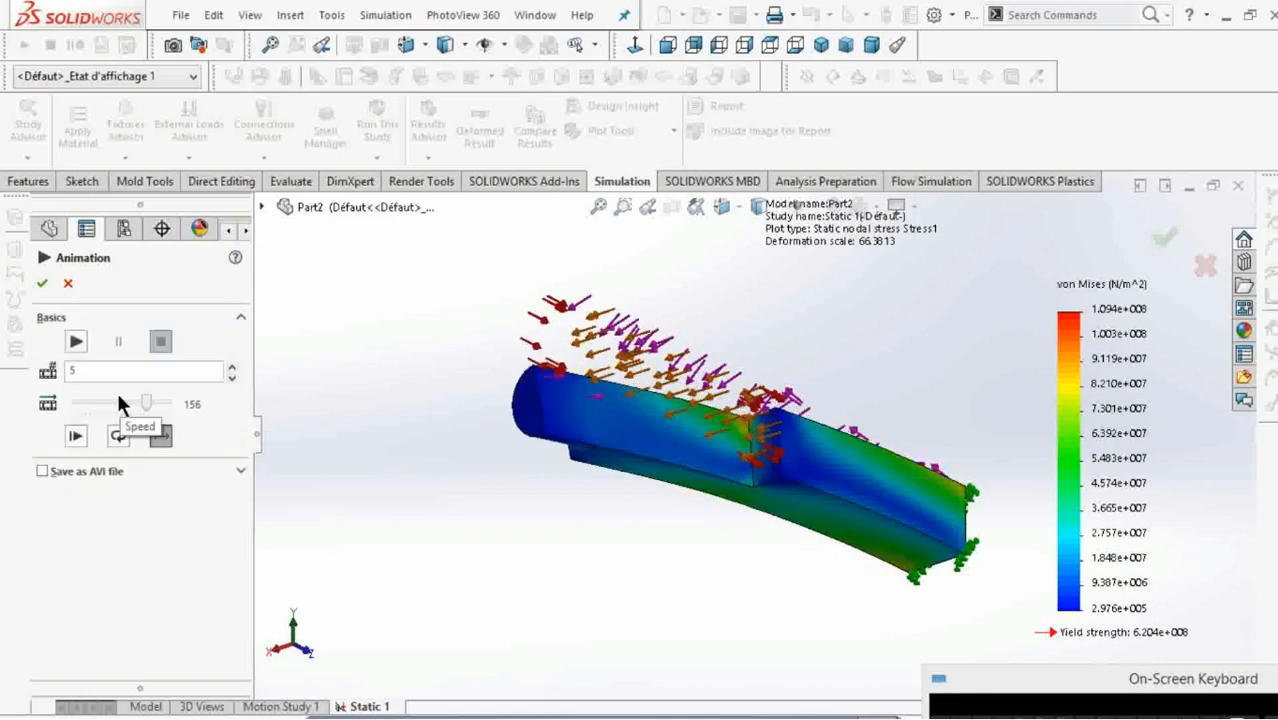
left_click(40, 283)
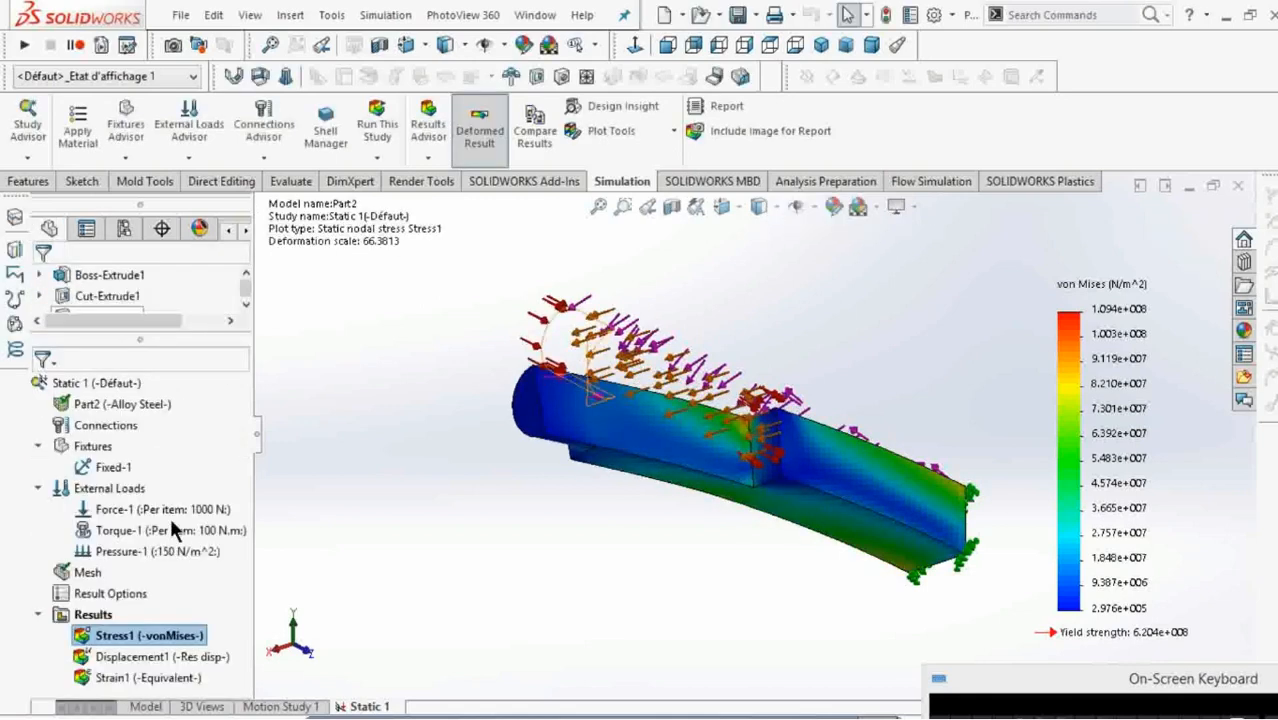
Show the resultant displacement plot, animate it and stop the playback.
right_click(153, 660)
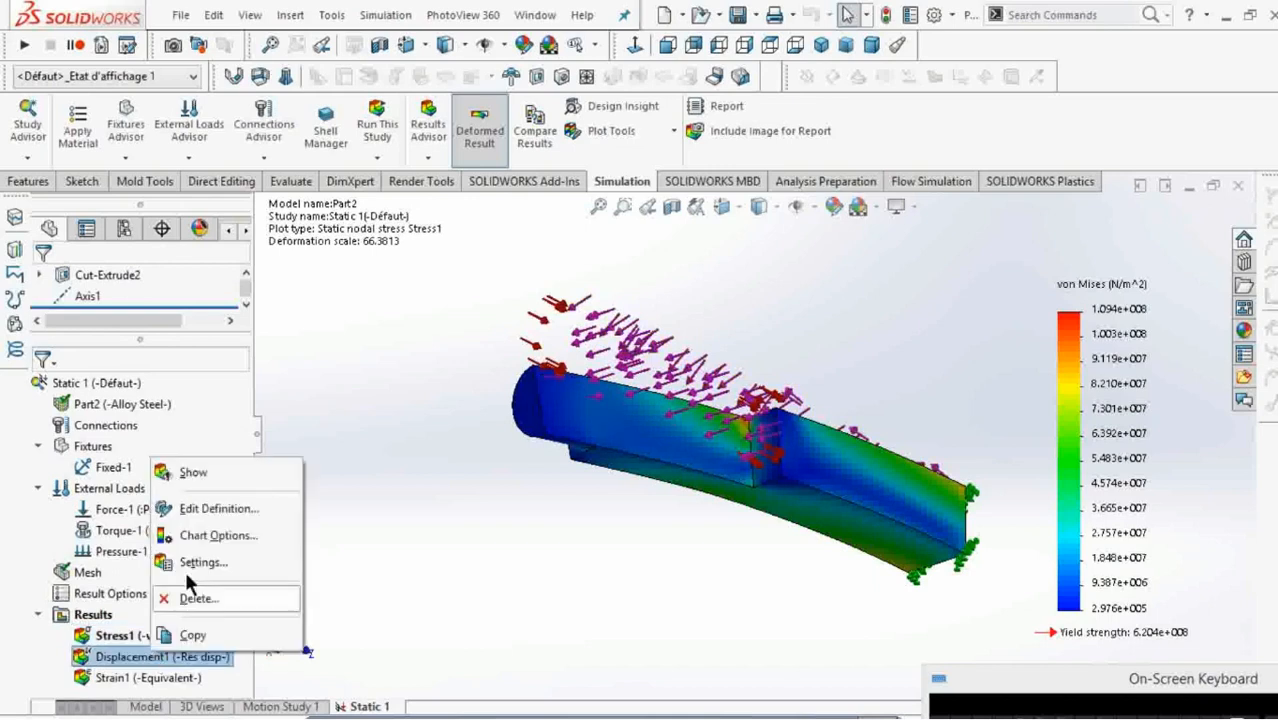
left_click(215, 470)
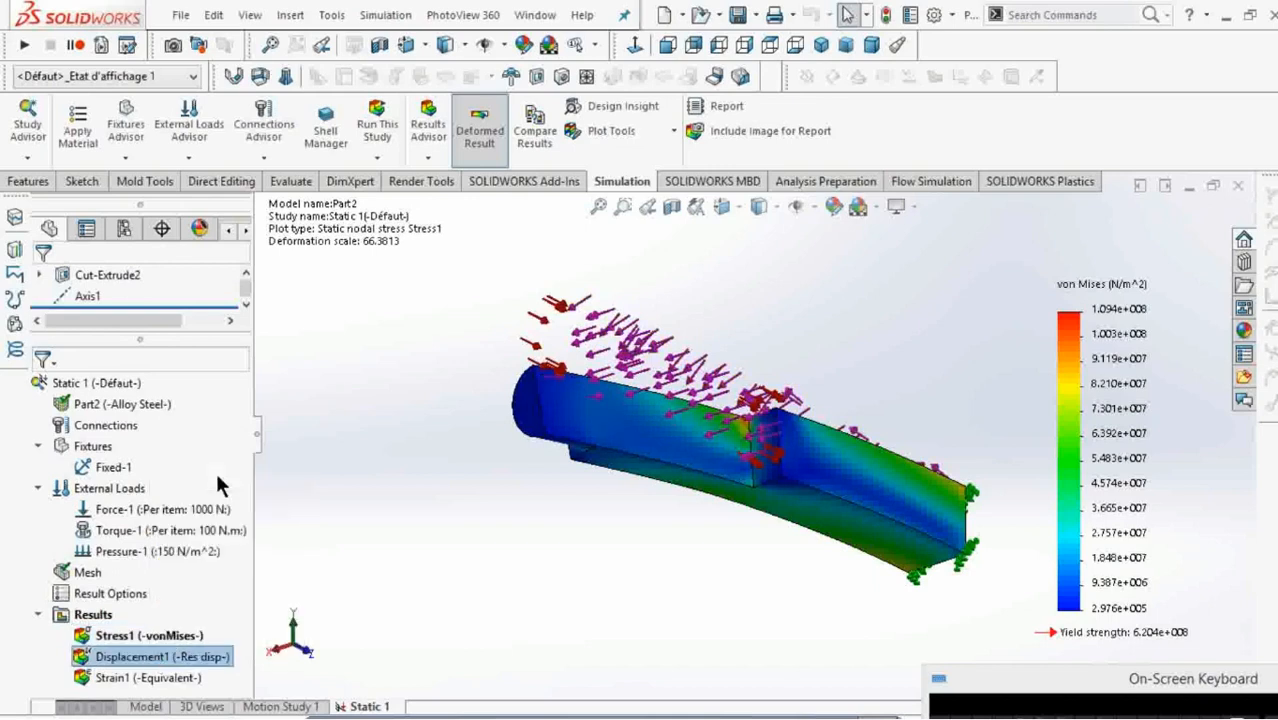
right_click(199, 658)
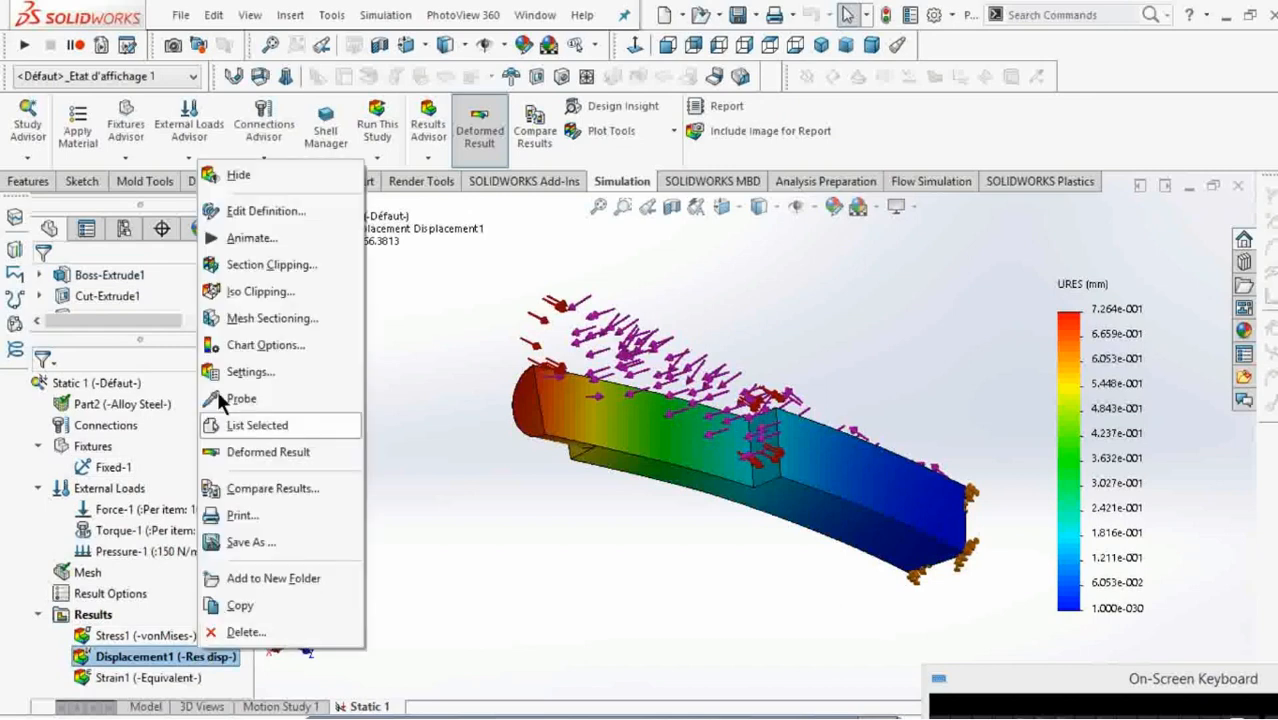
left_click(266, 250)
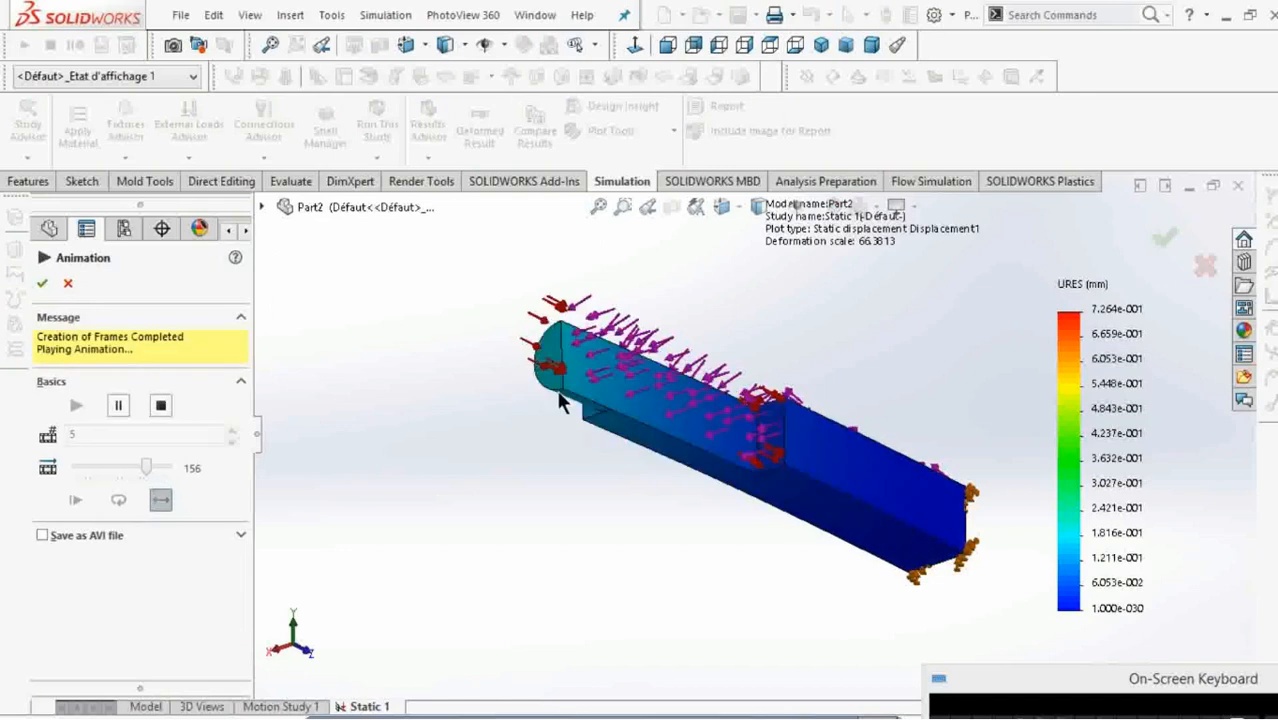
left_click(164, 401)
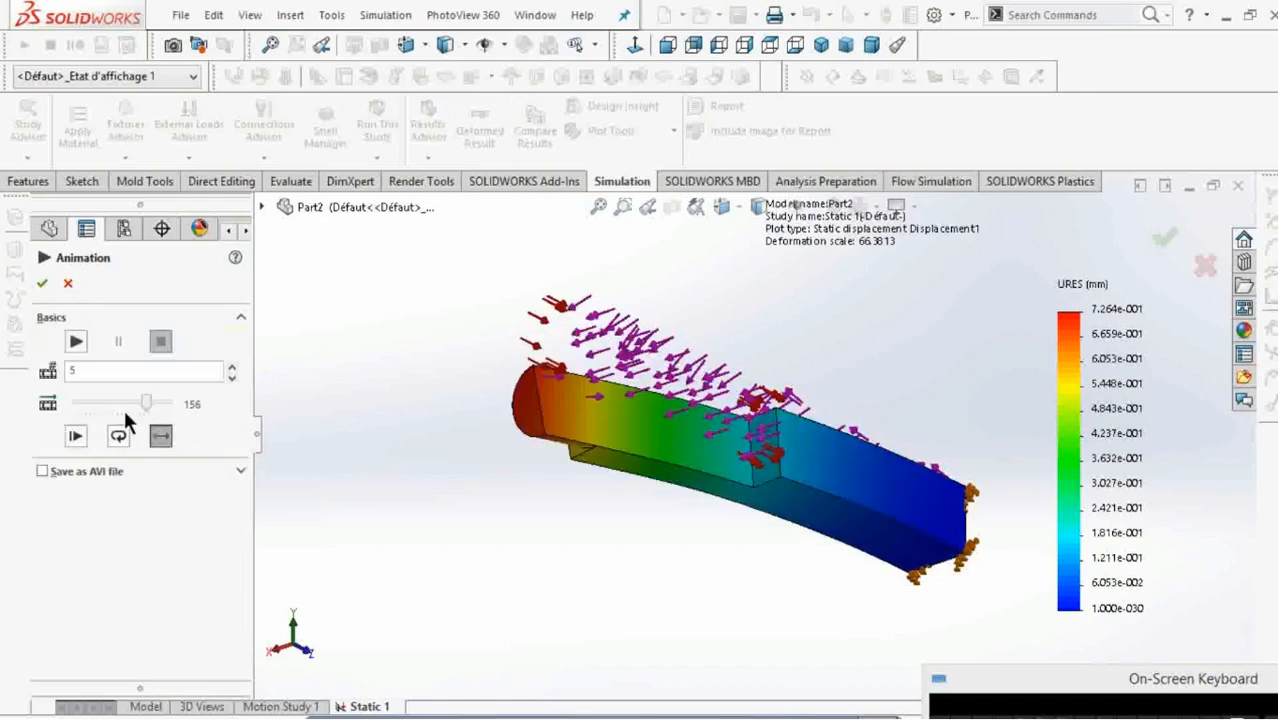
Set the displacement animation to 100 frames and a speed of 143, and accept the settings.
left_click_drag(91, 368, 69, 365)
type("1")
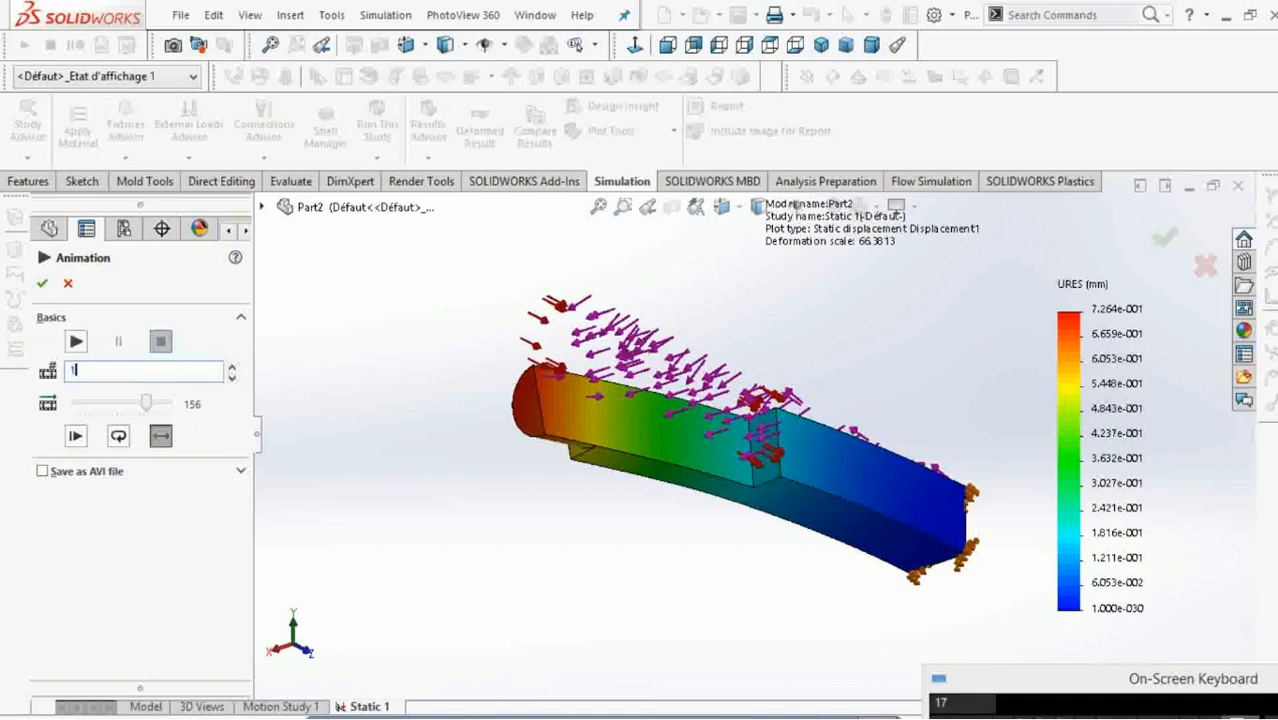
type("00")
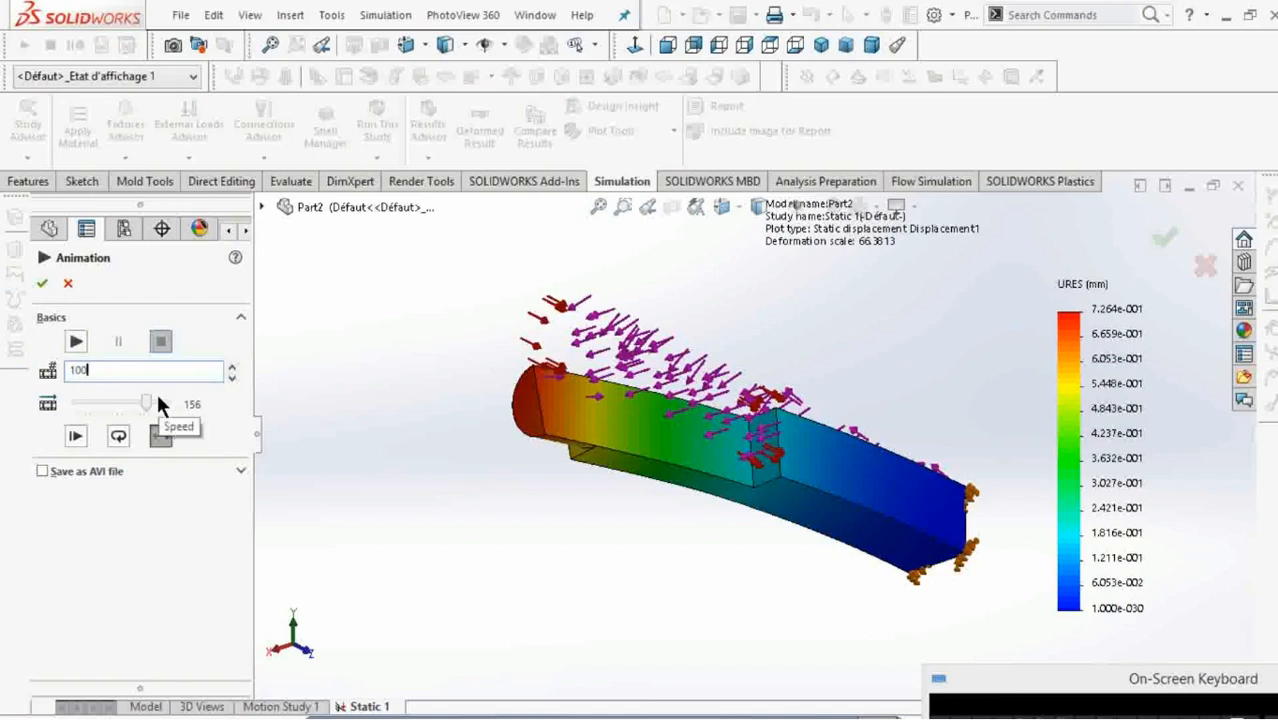
left_click_drag(145, 402, 139, 403)
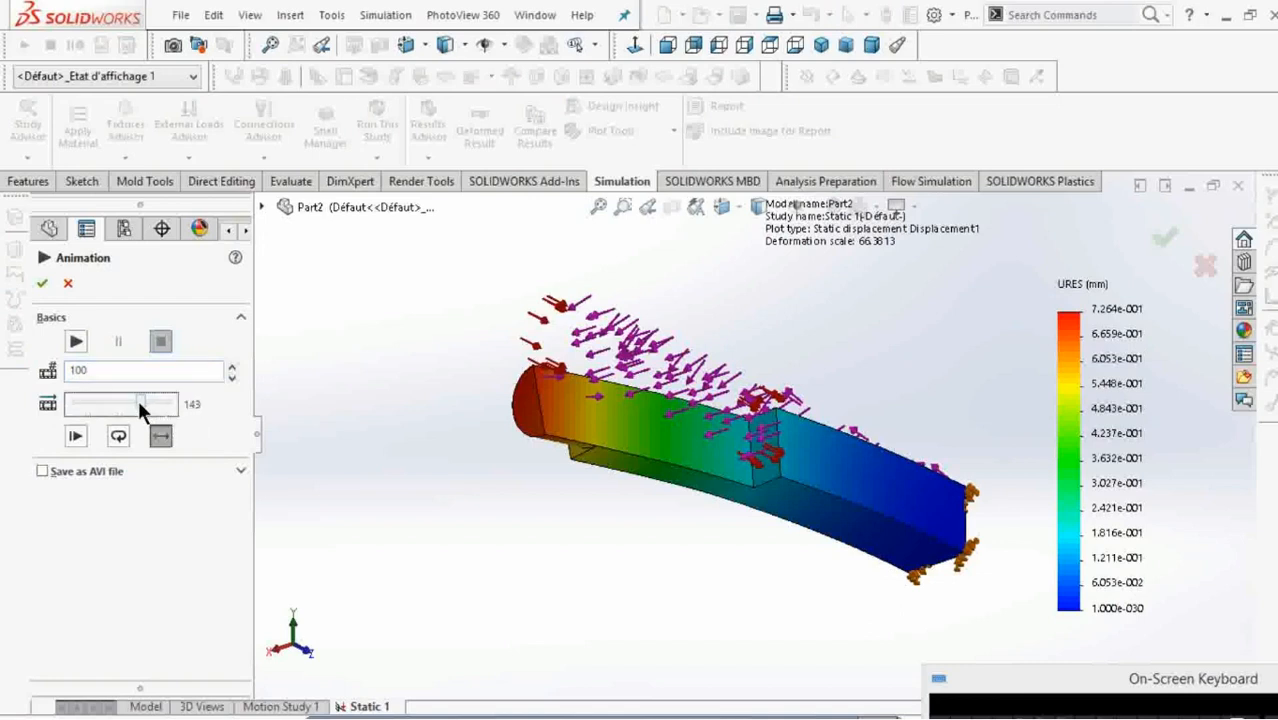
left_click(41, 288)
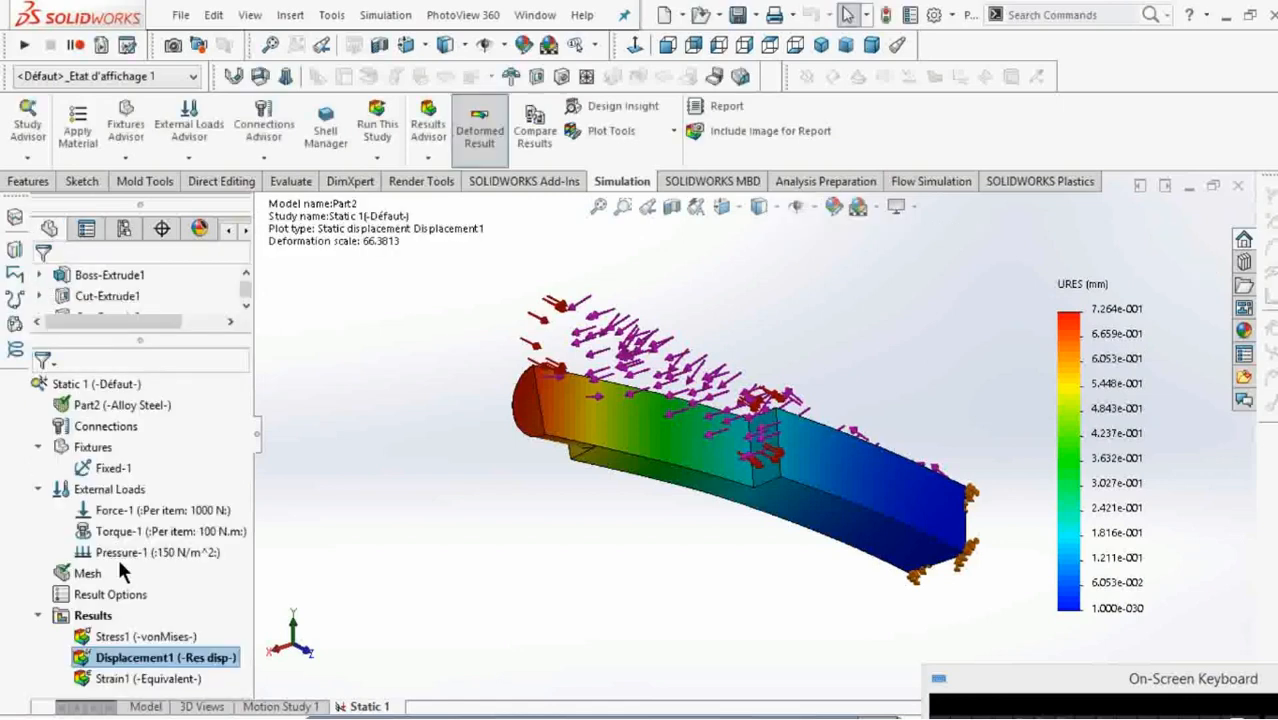
Replay the resultant displacement animation and close the animation settings.
right_click(172, 660)
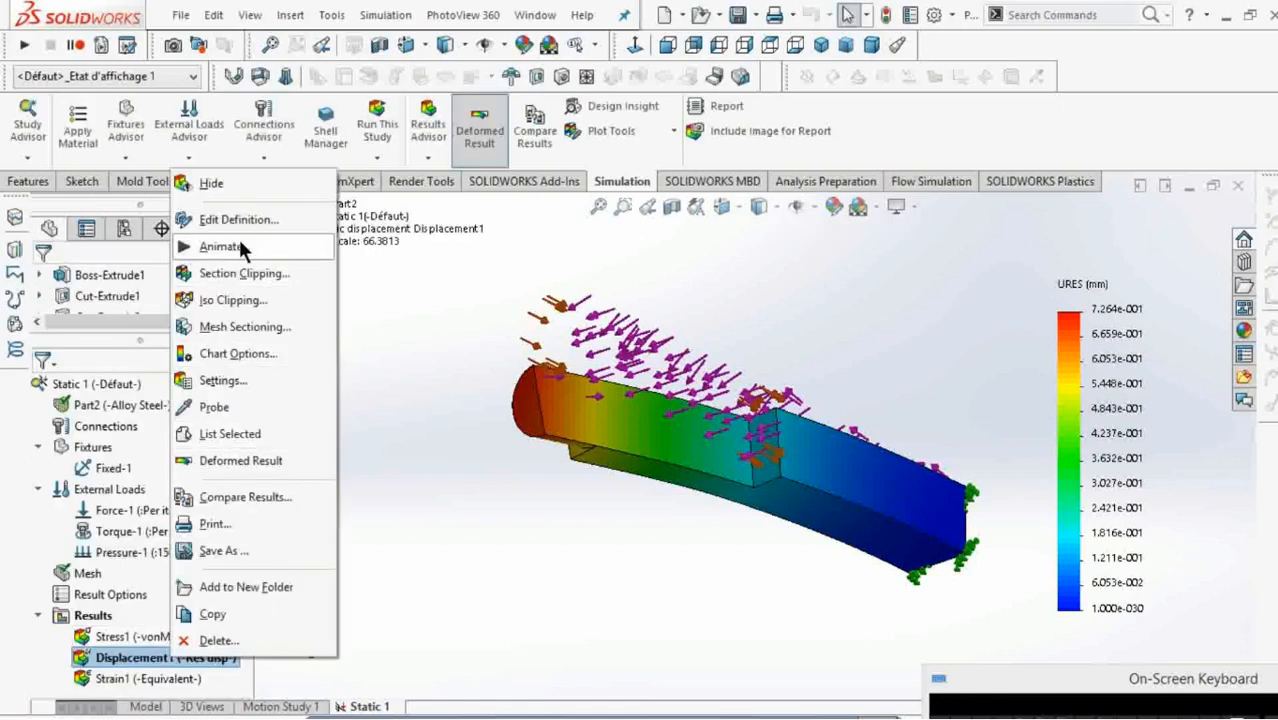
left_click(220, 246)
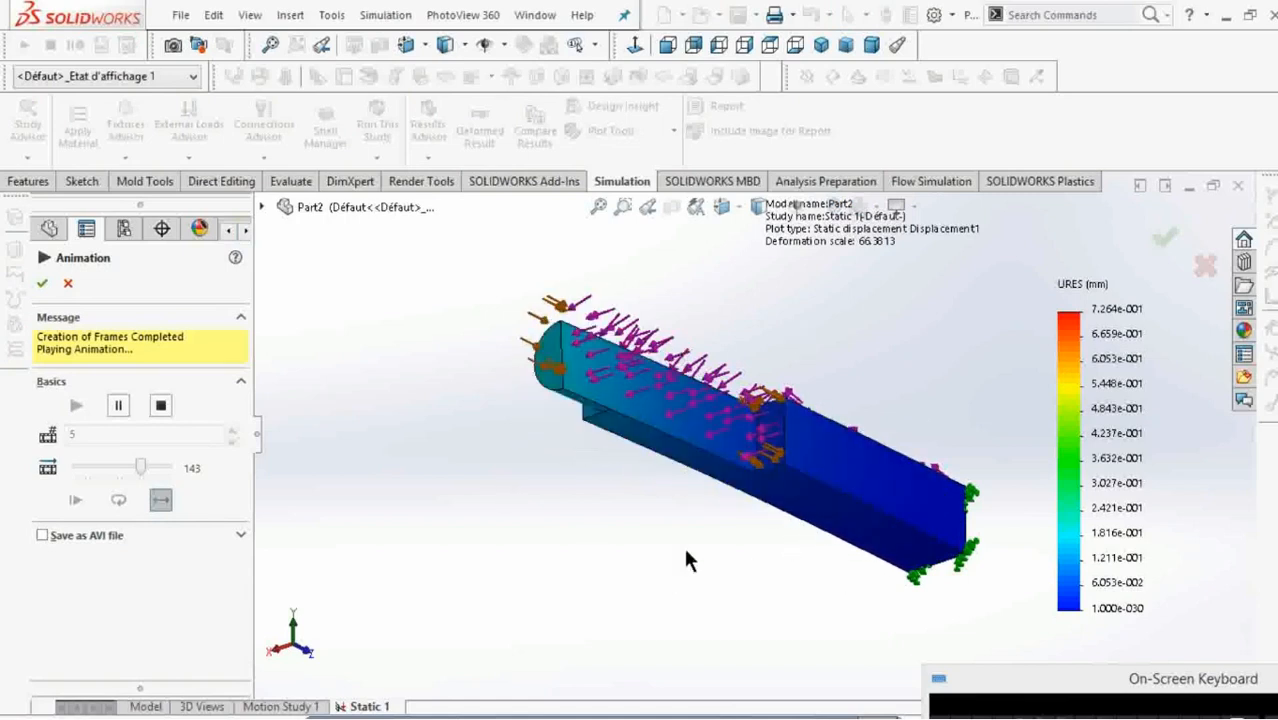
left_click(42, 283)
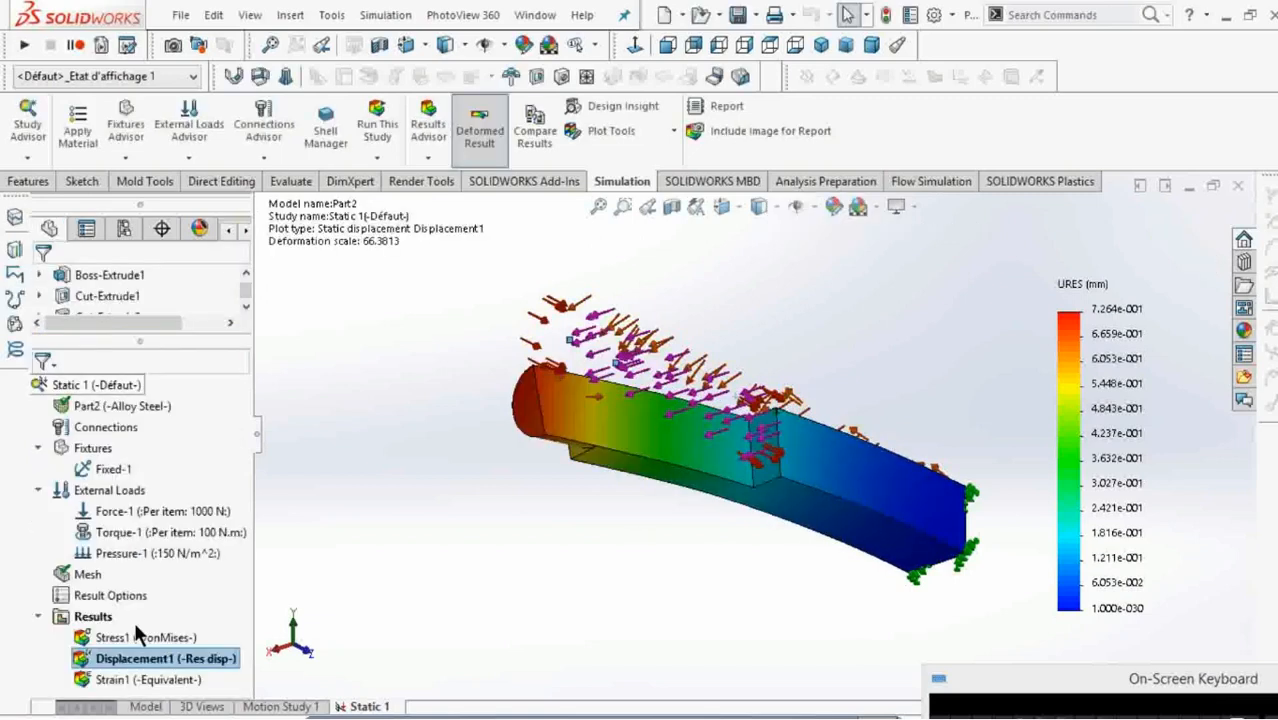
Show the equivalent strain plot, animate it and stop the playback.
right_click(162, 682)
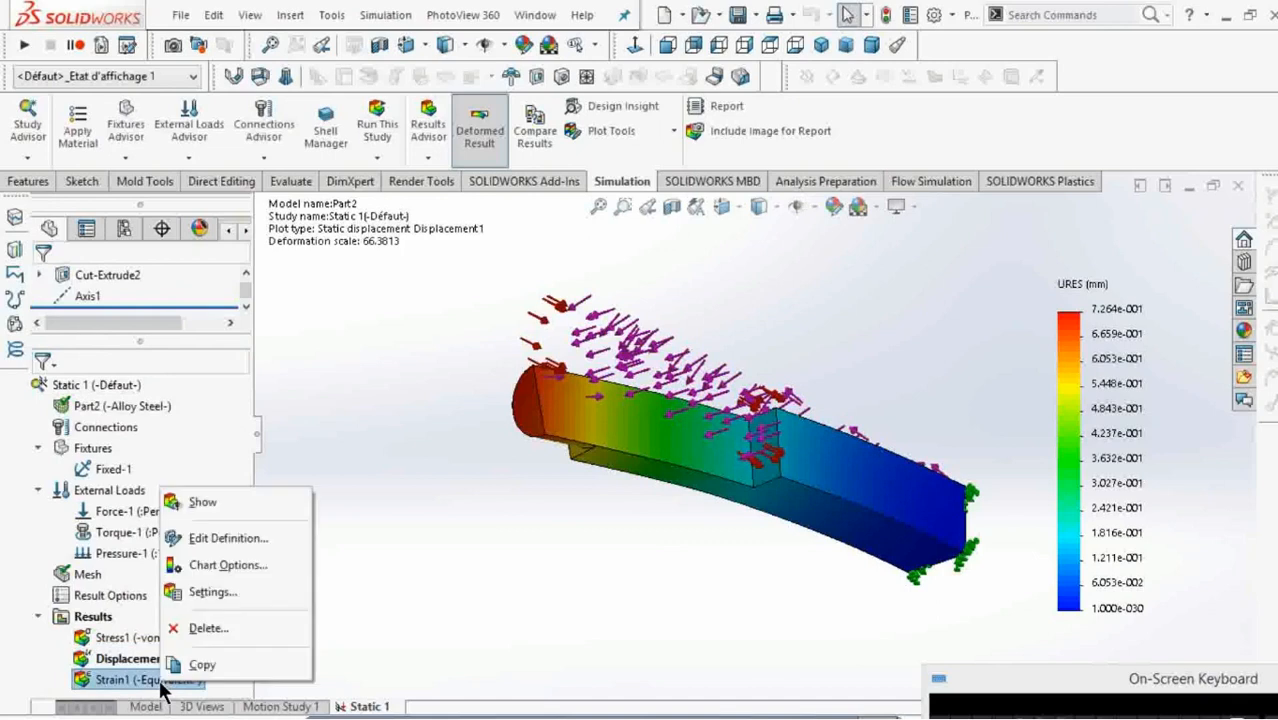
left_click(176, 501)
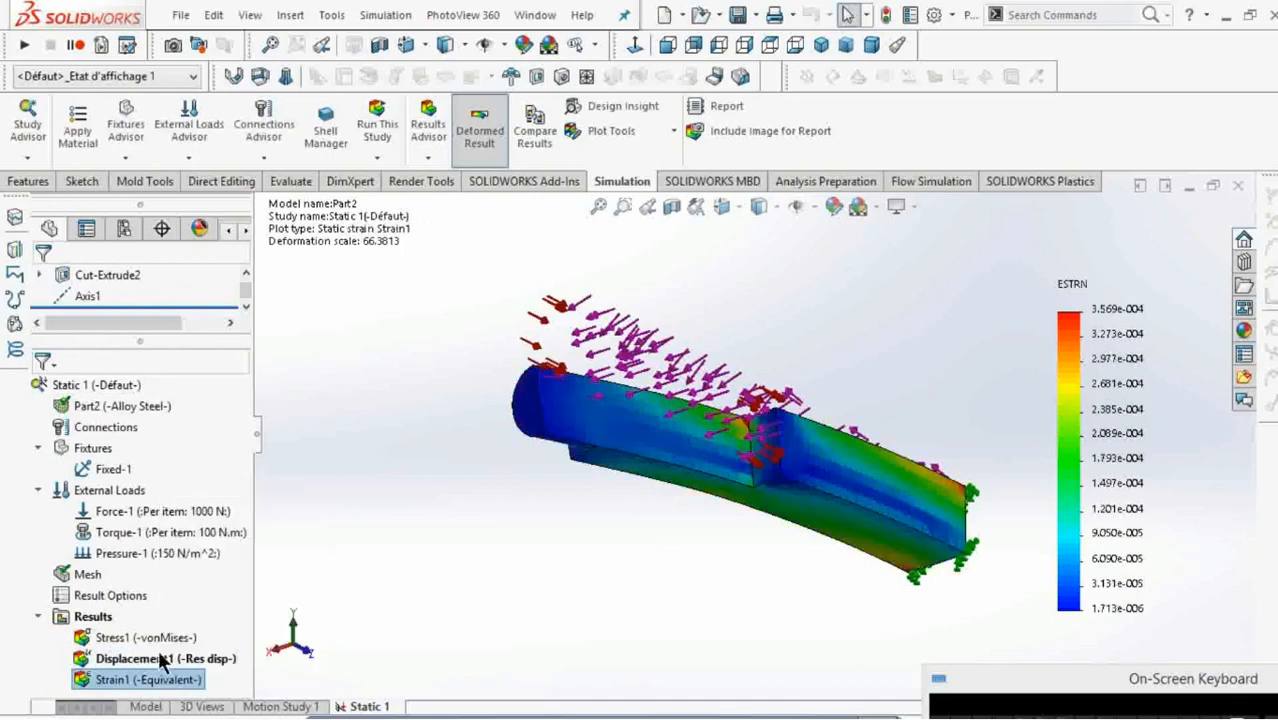
right_click(160, 671)
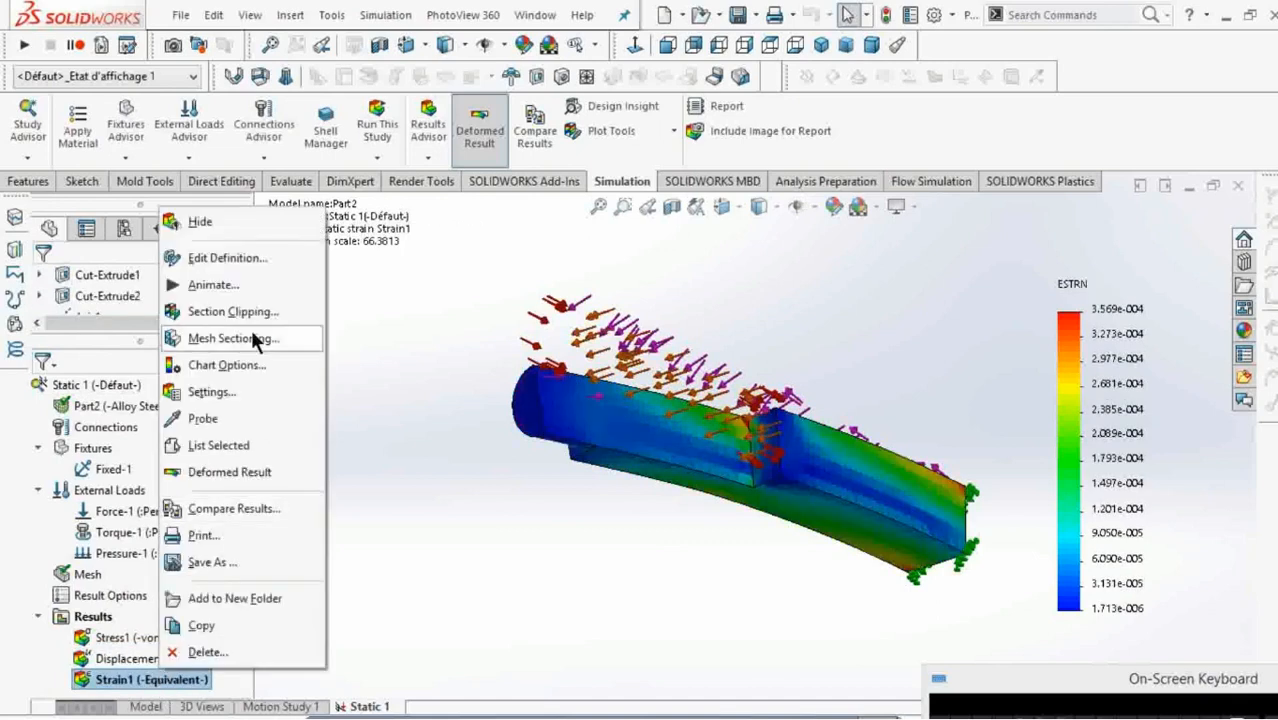
left_click(235, 281)
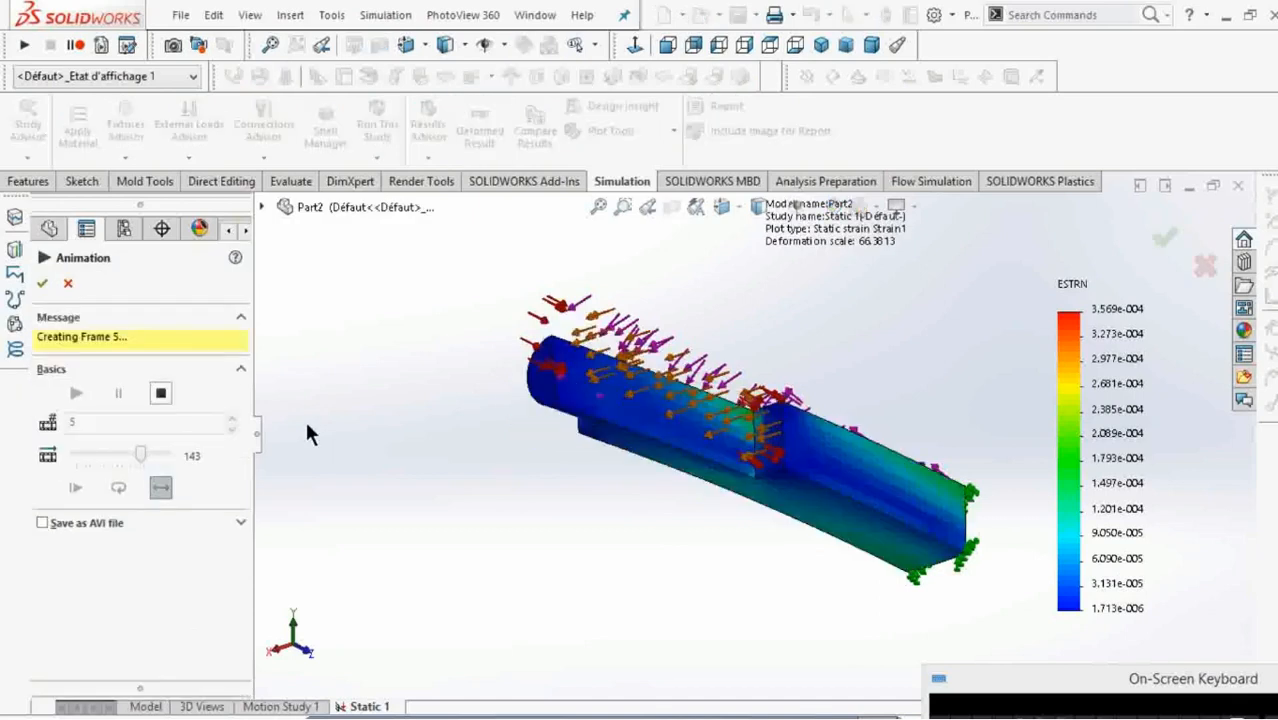
left_click(160, 405)
left_click(118, 437)
Set the strain animation to 100 frames and a speed of 109, and accept the settings.
double_click(70, 370)
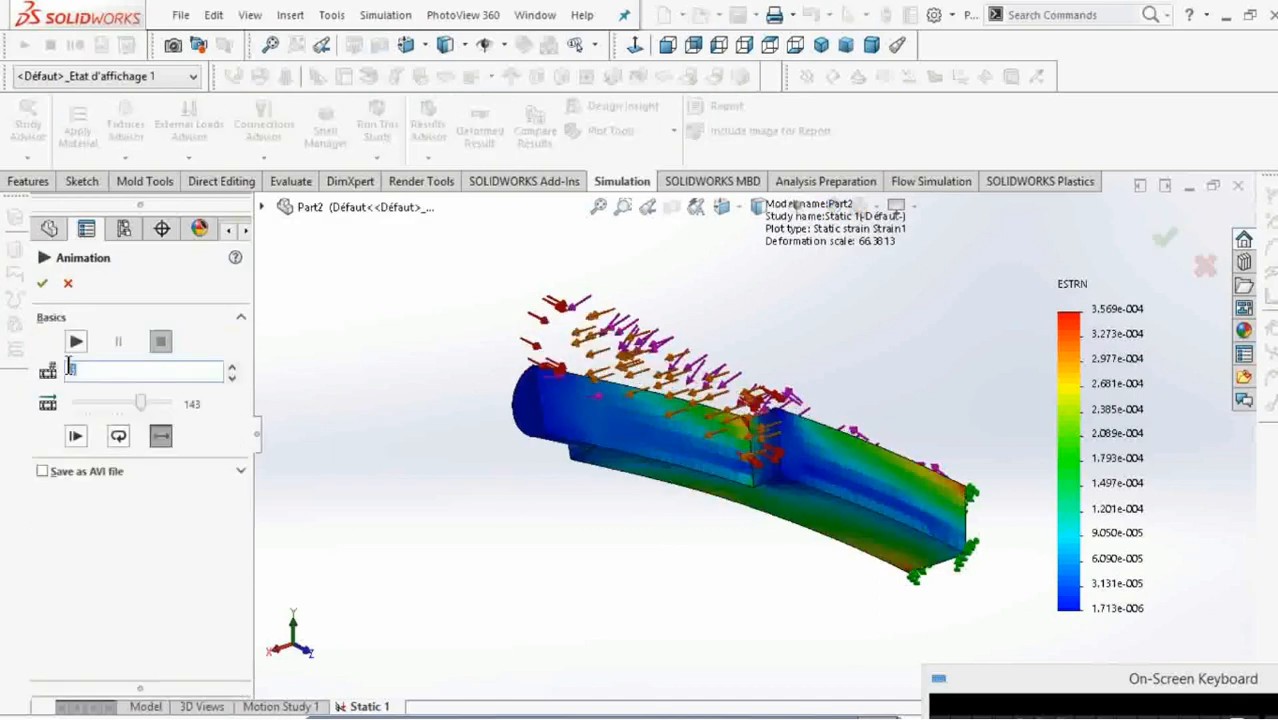
type("1")
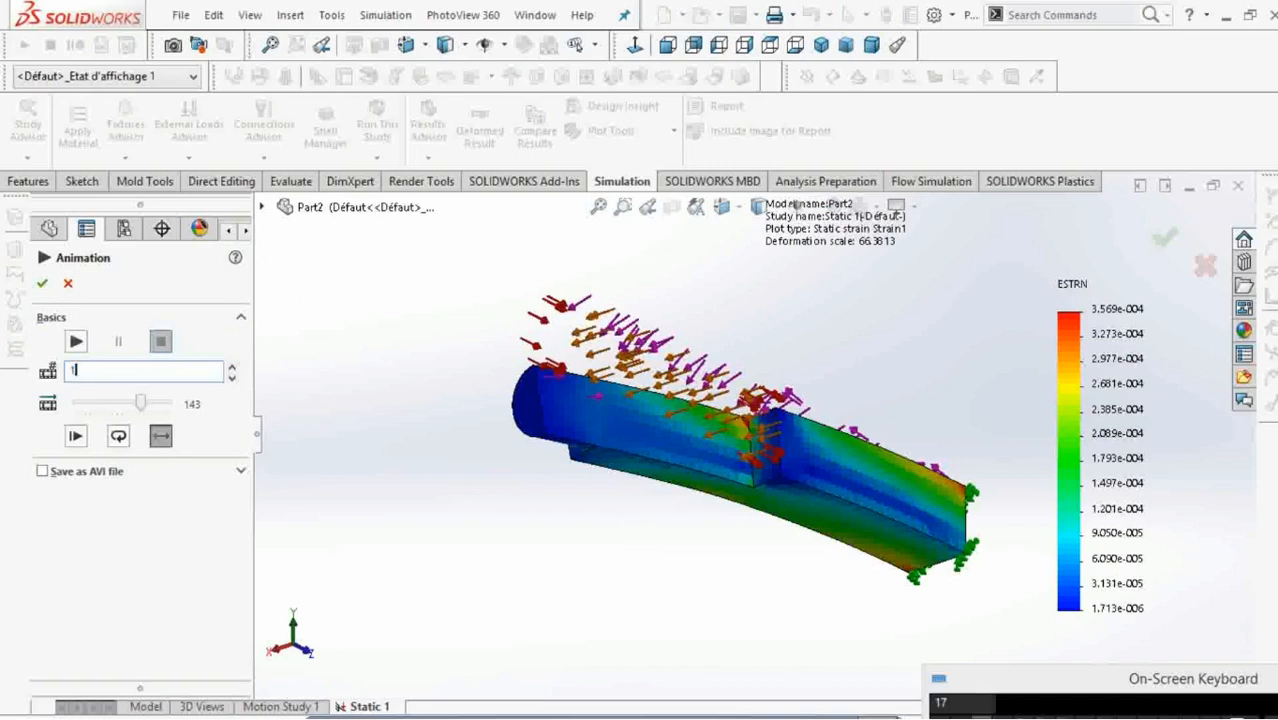
type("00")
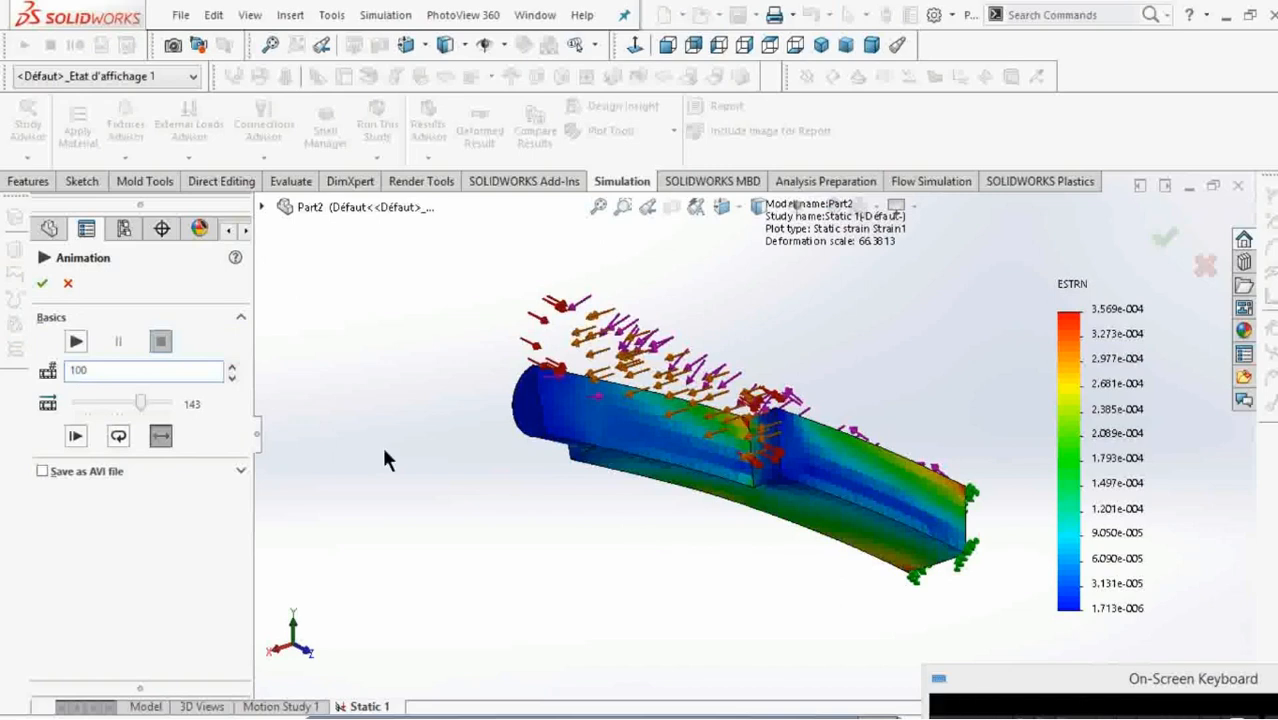
left_click(133, 404)
left_click_drag(125, 396, 119, 395)
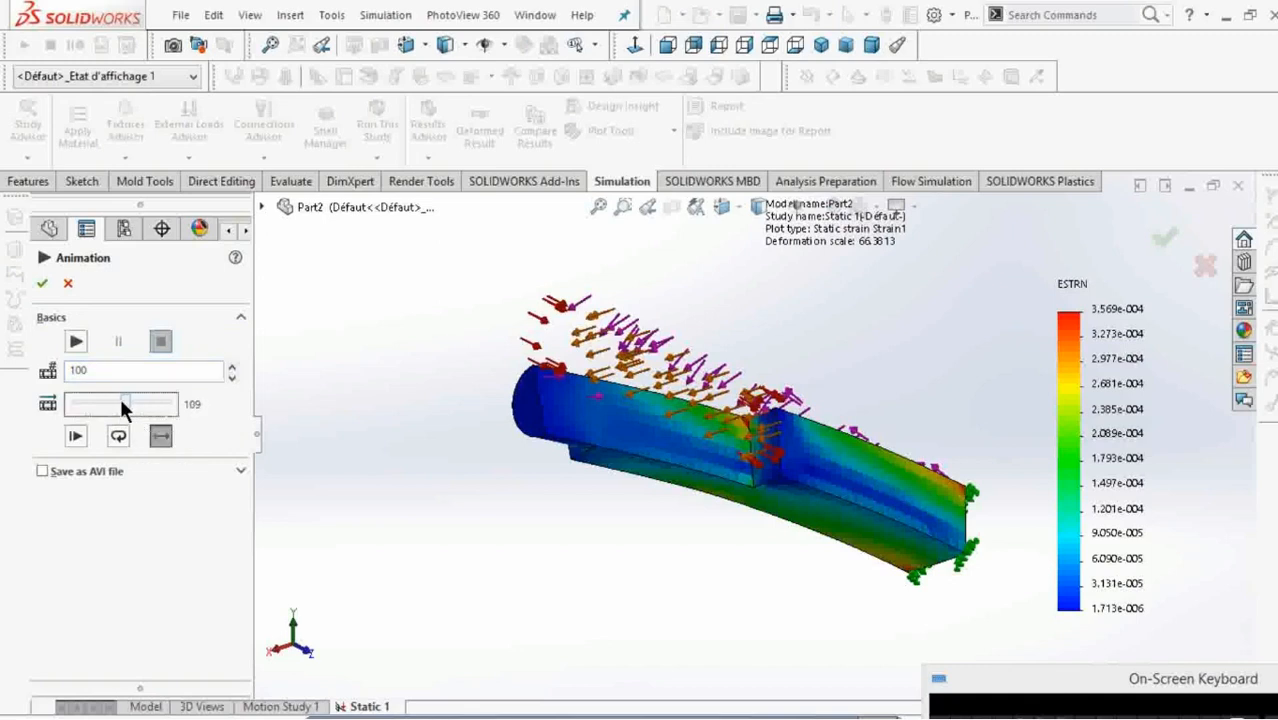
left_click(42, 287)
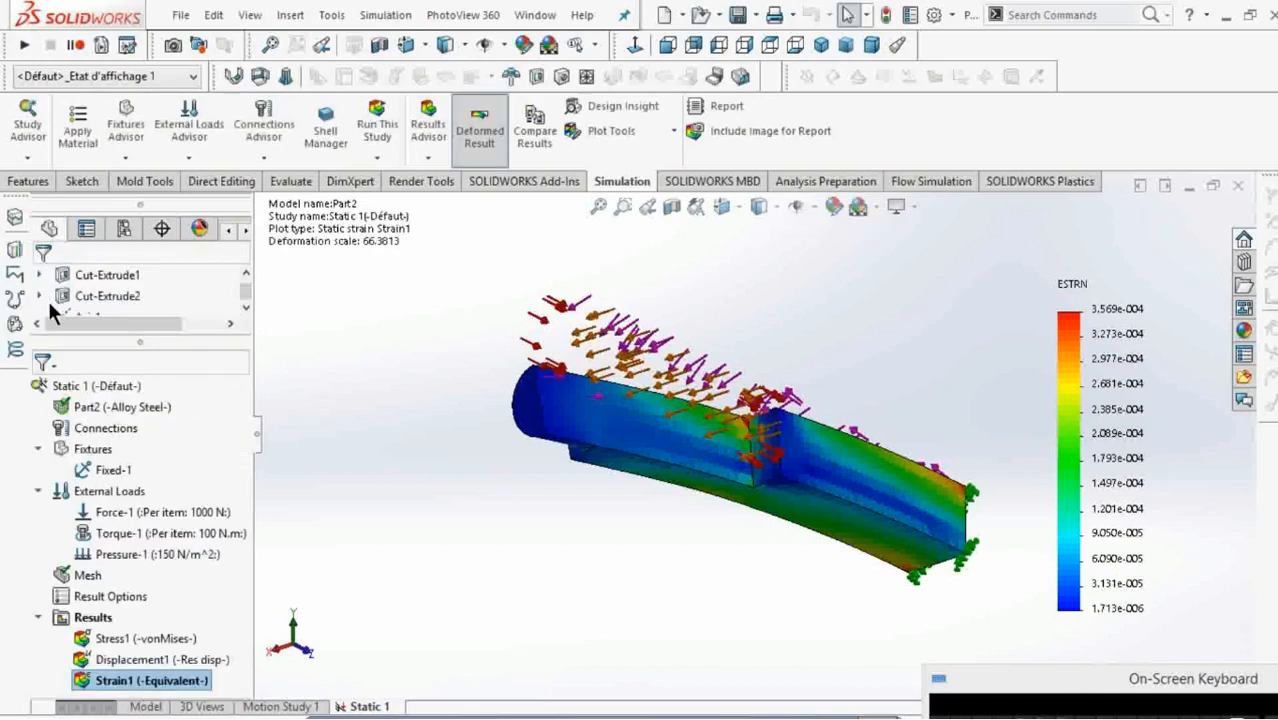
Replay the equivalent strain animation and close the animation settings.
right_click(163, 686)
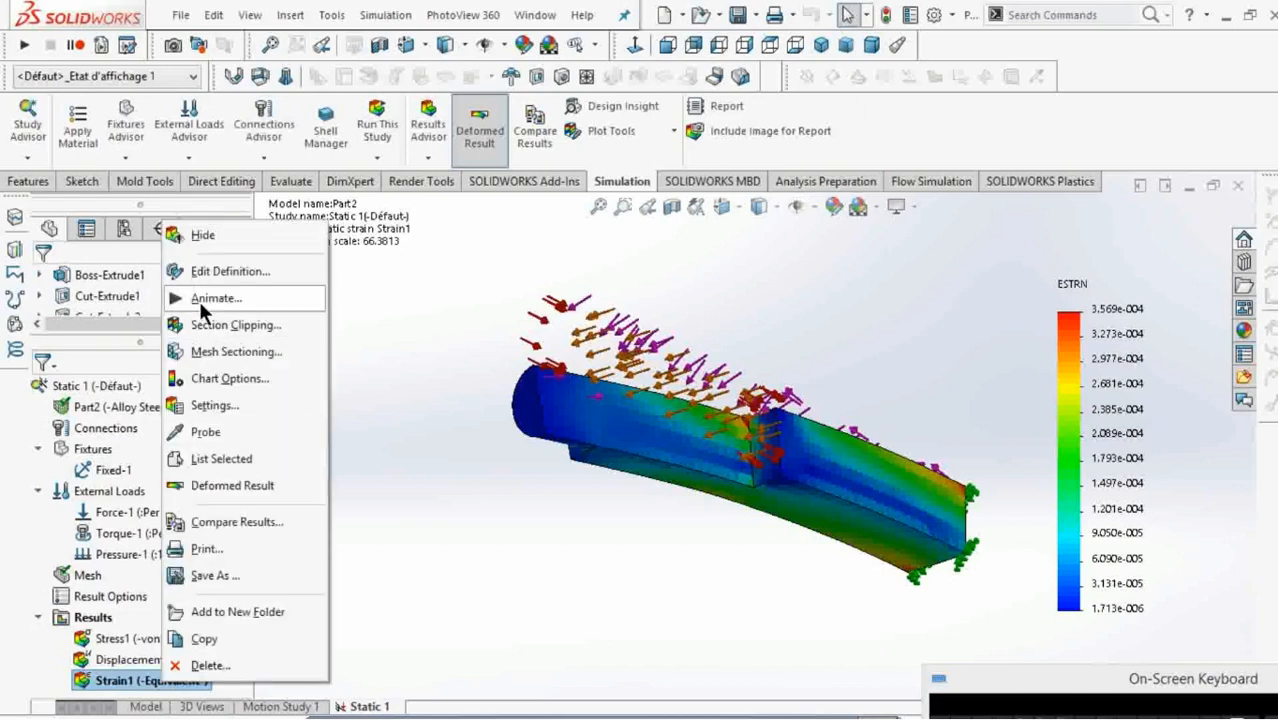
left_click(203, 300)
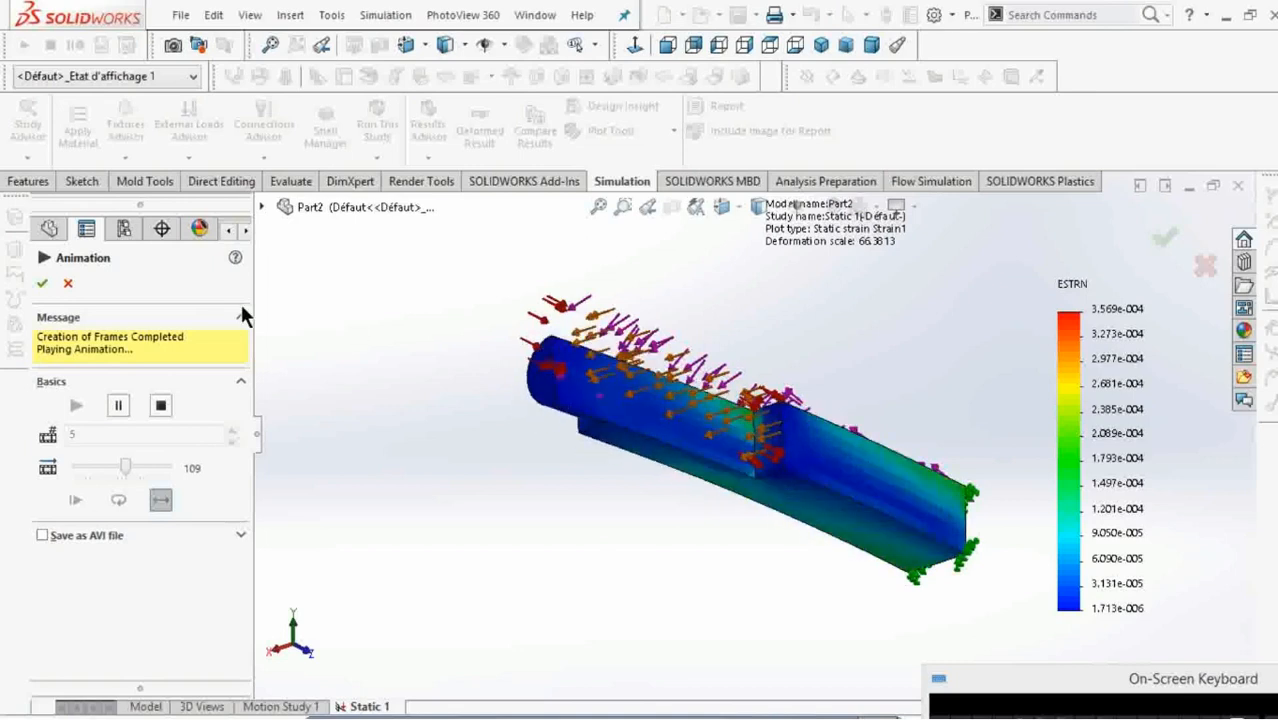
left_click(41, 284)
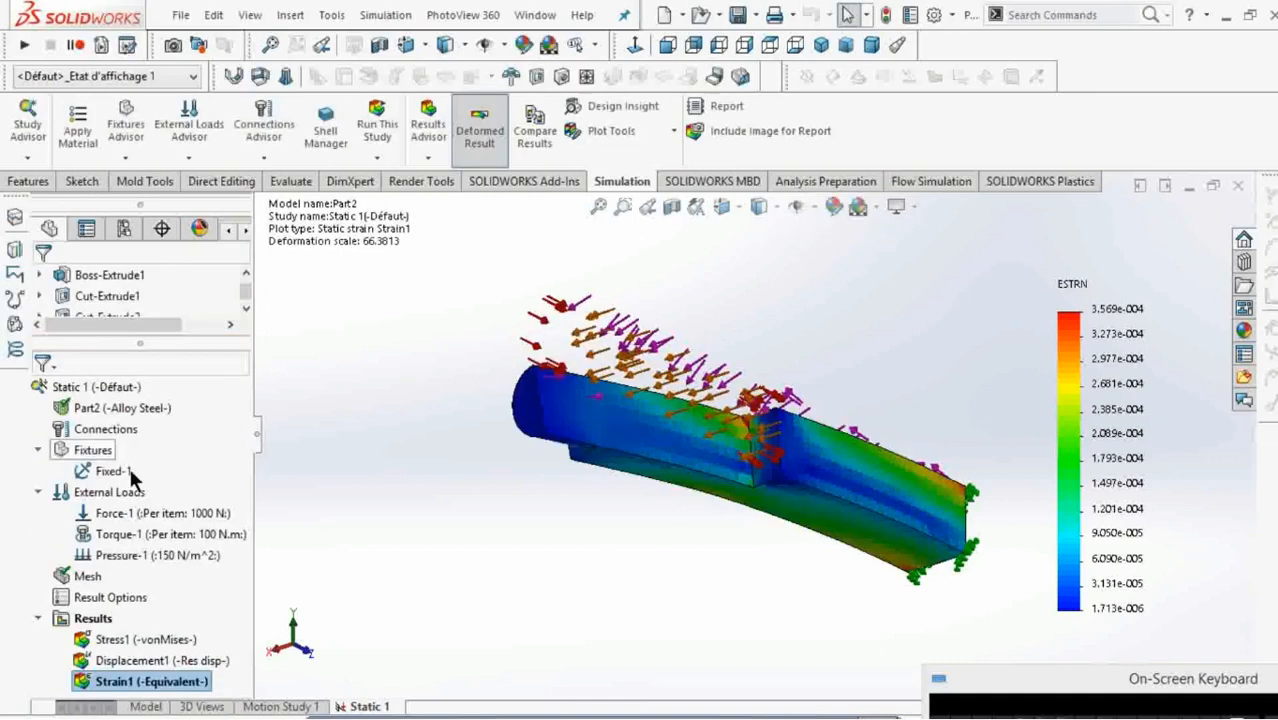
Switch the displayed result back to the von Mises stress plot.
right_click(133, 638)
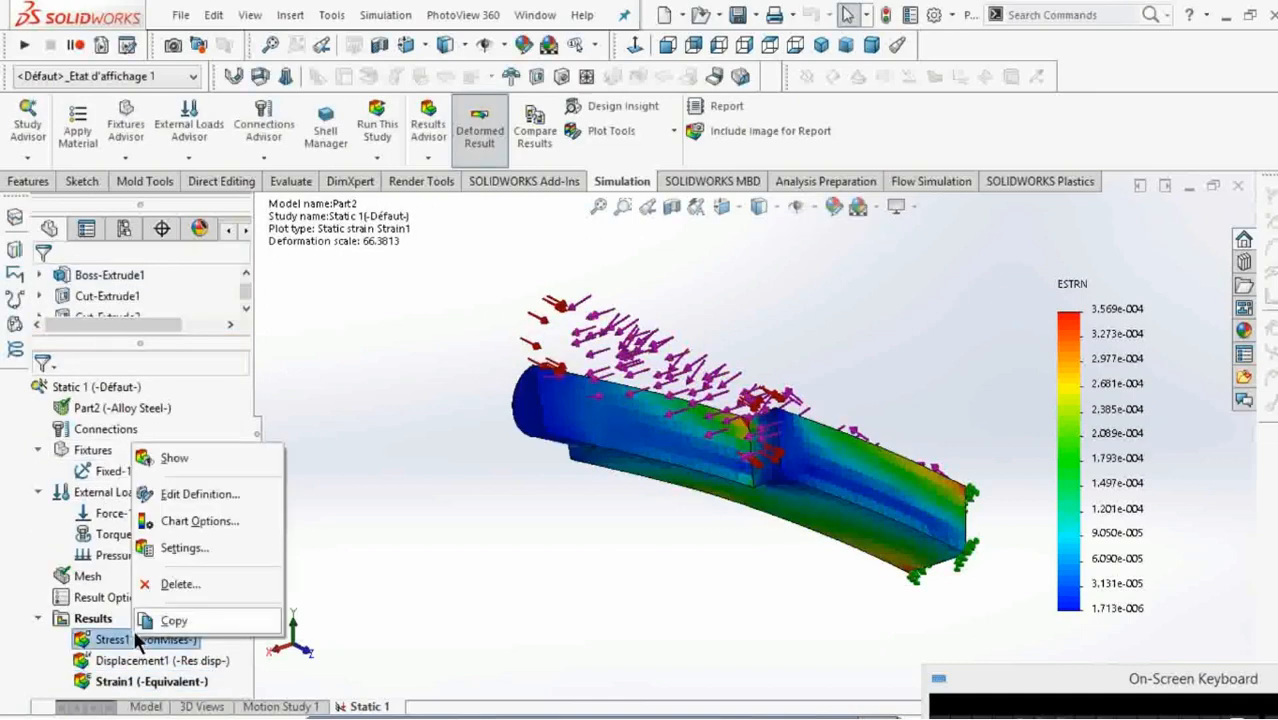
left_click(168, 457)
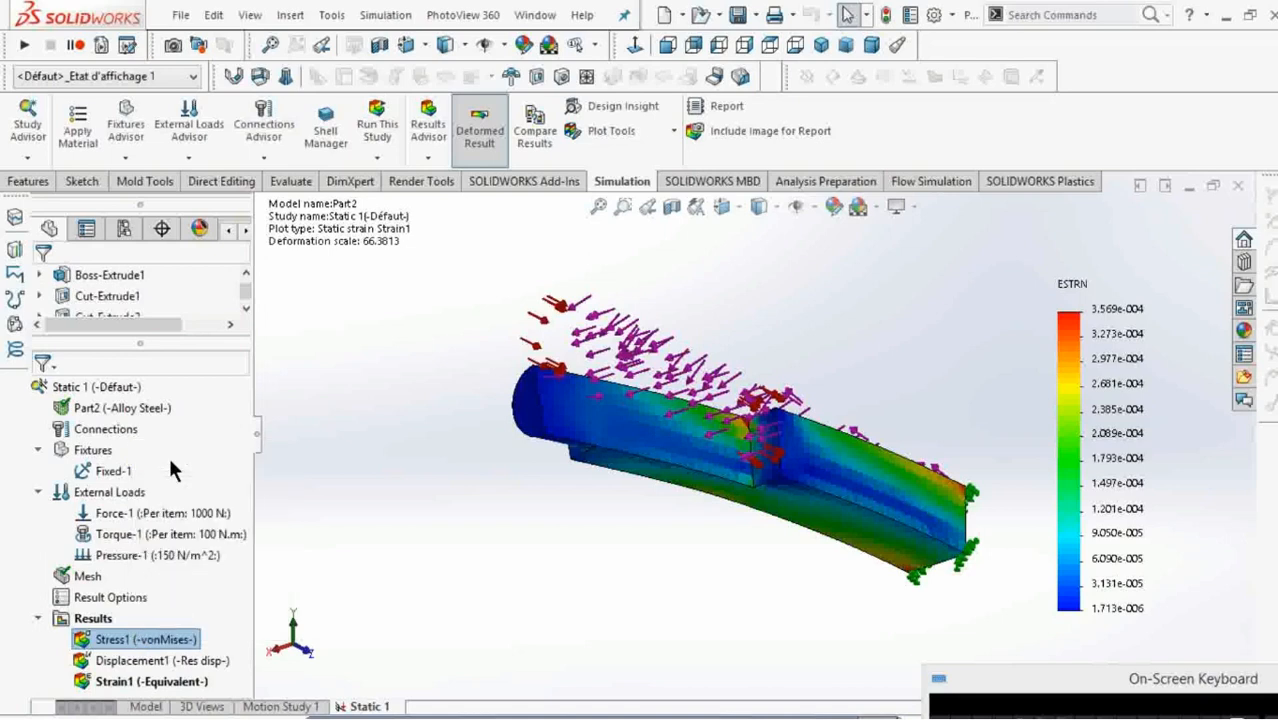
right_click(171, 641)
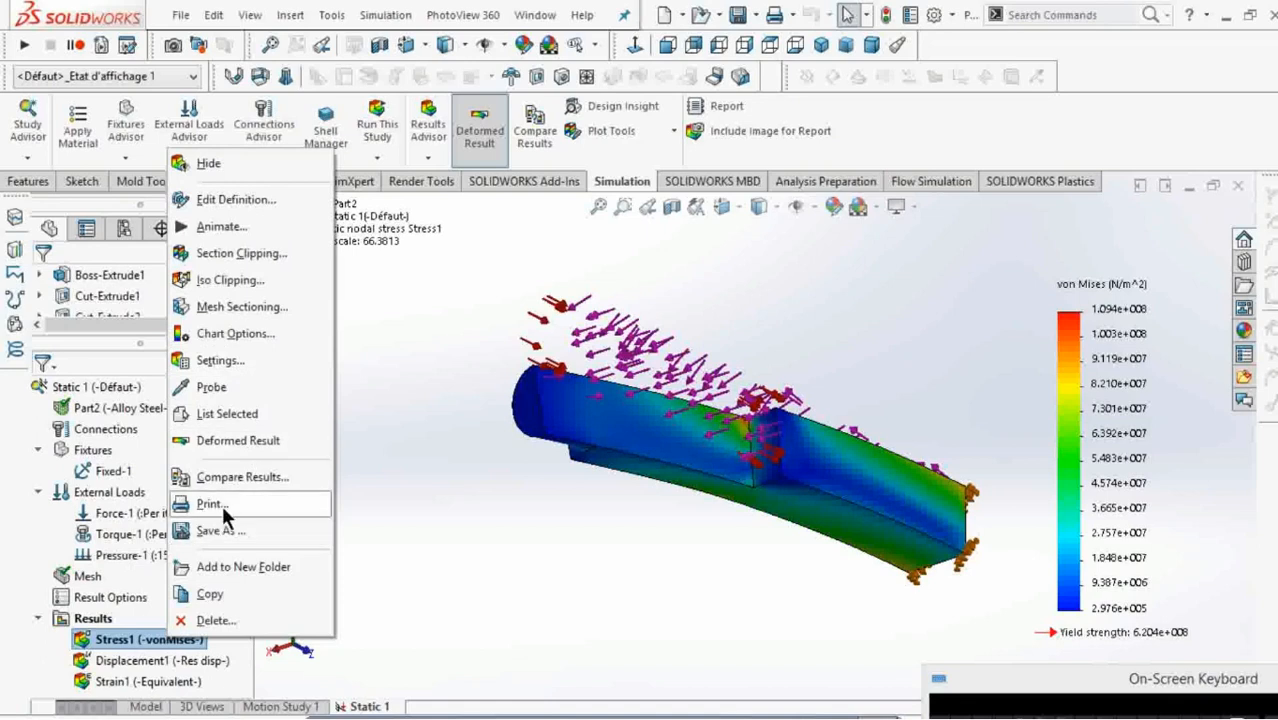
left_click(408, 481)
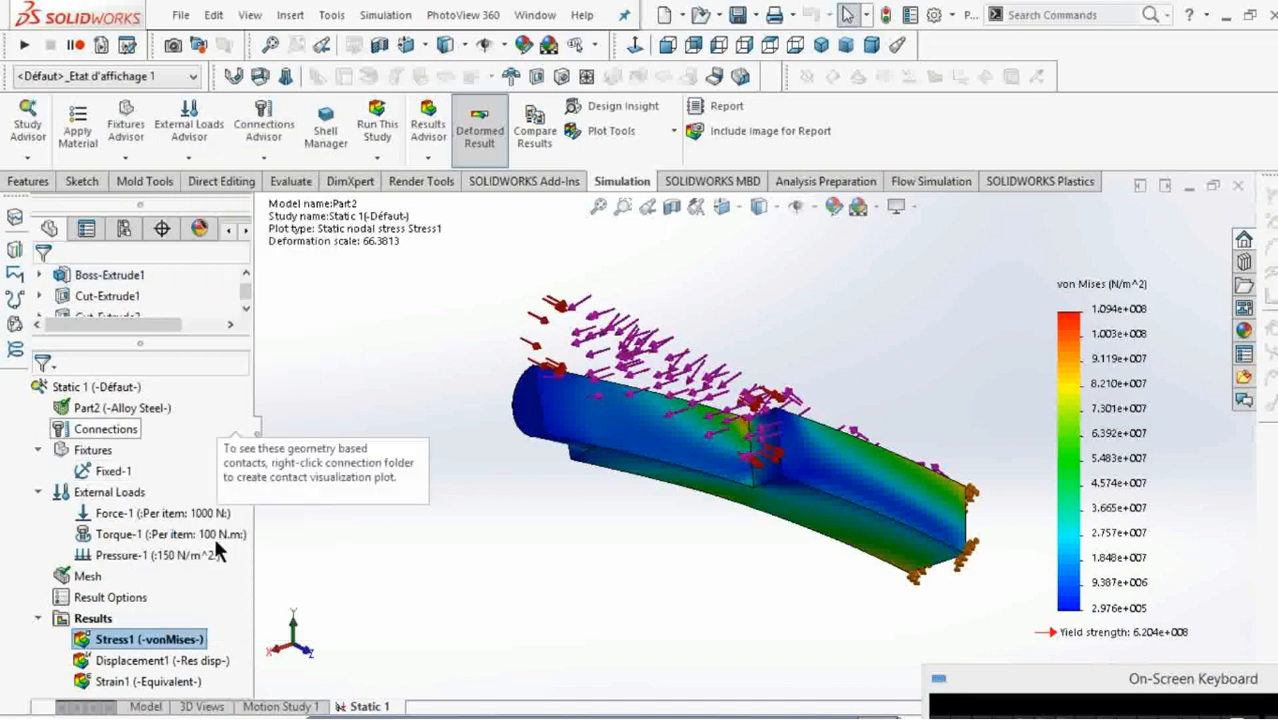
Review the study's result options and accept them with stresses and strains saved to file.
right_click(110, 597)
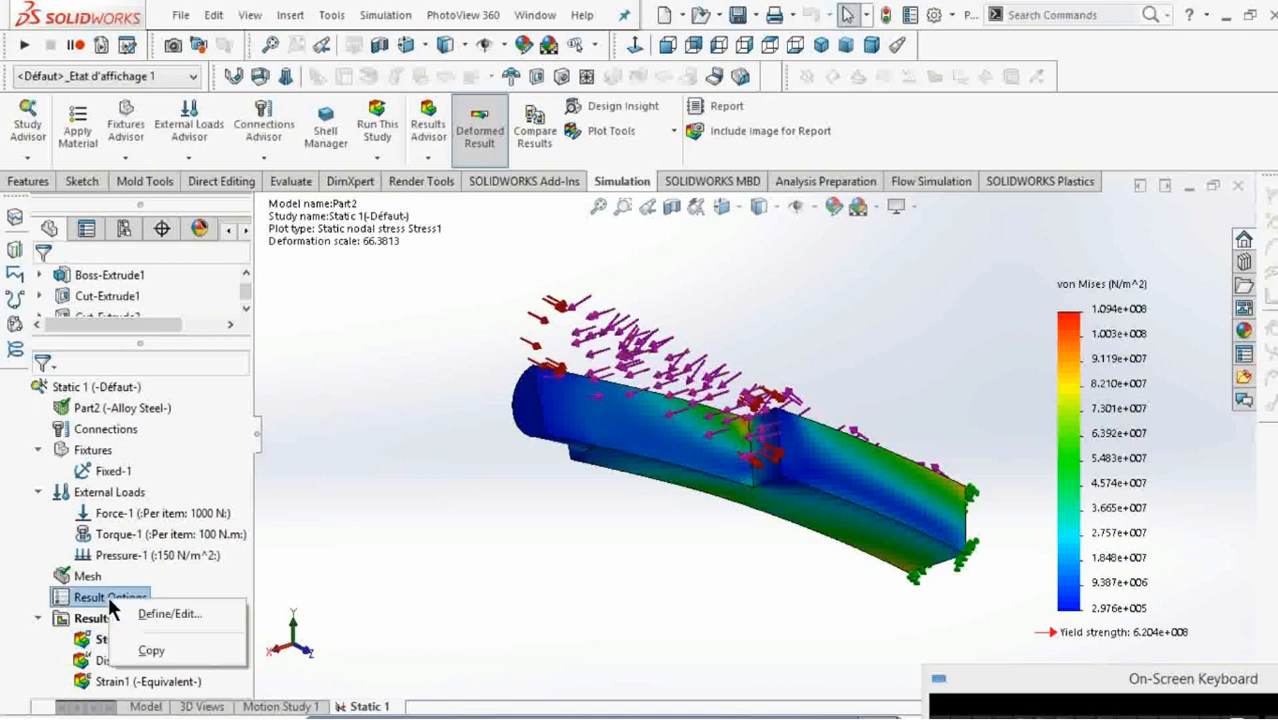
left_click(172, 613)
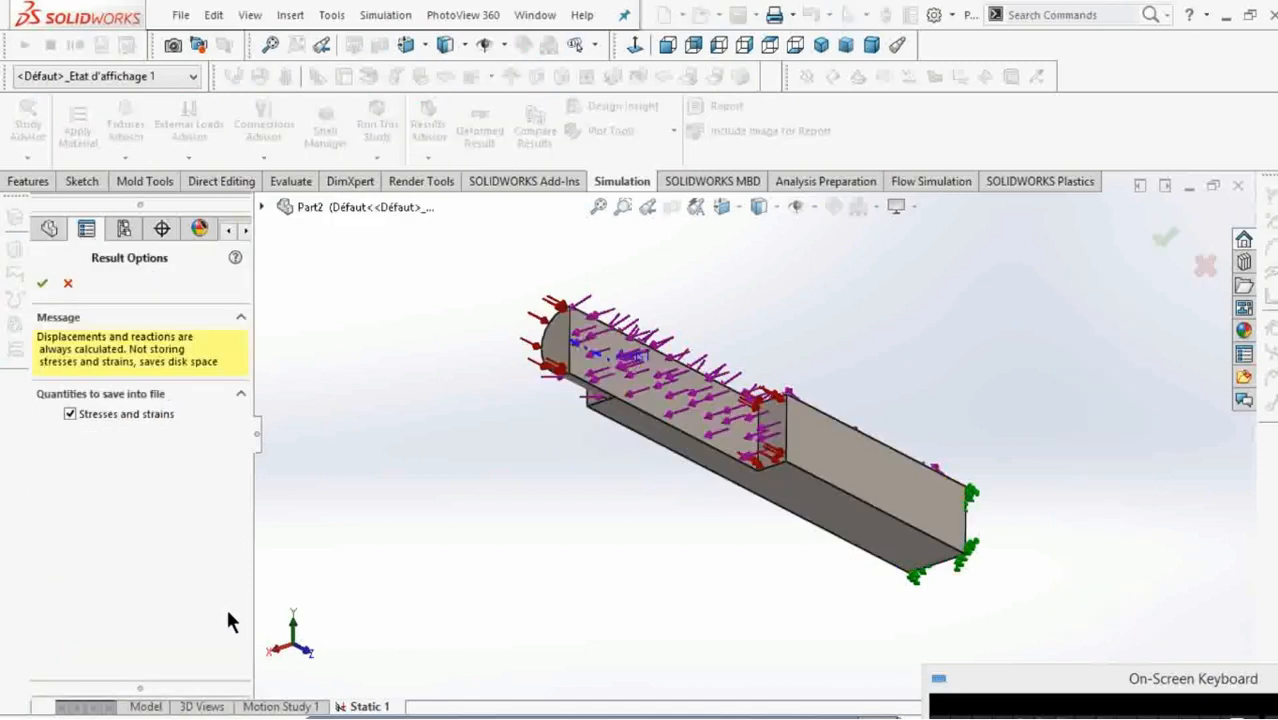
left_click(41, 283)
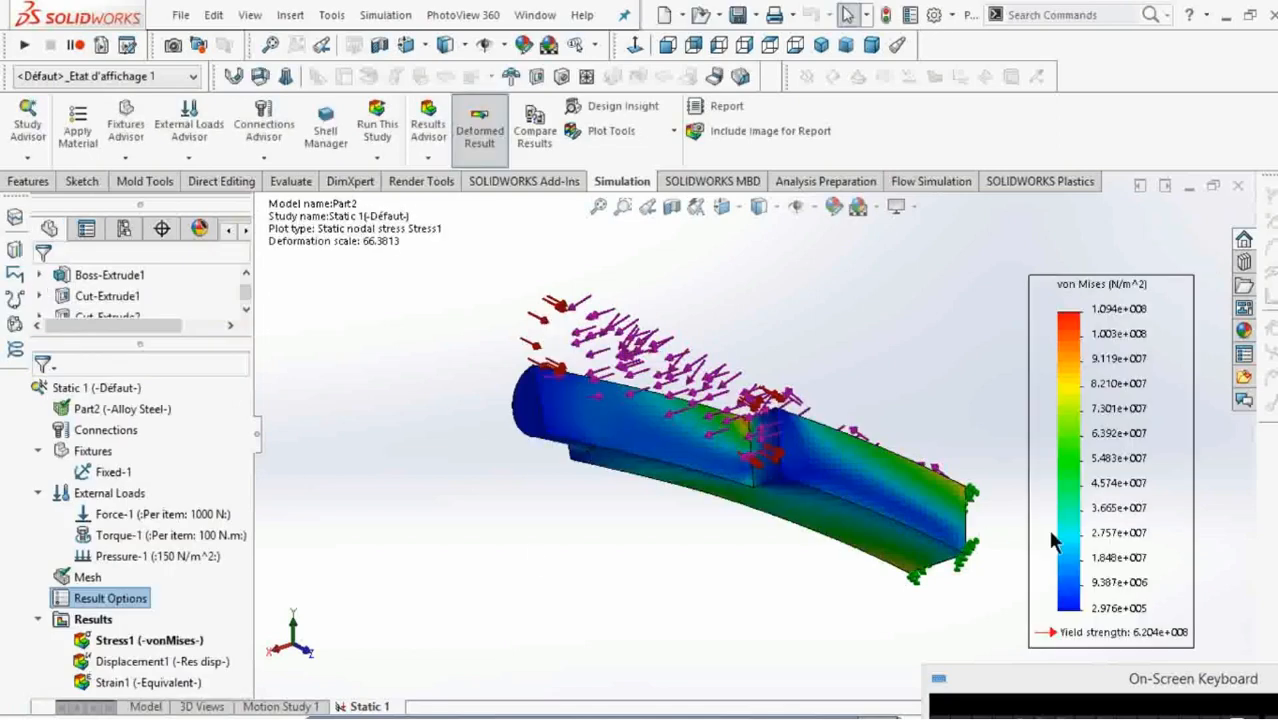
left_click(362, 577)
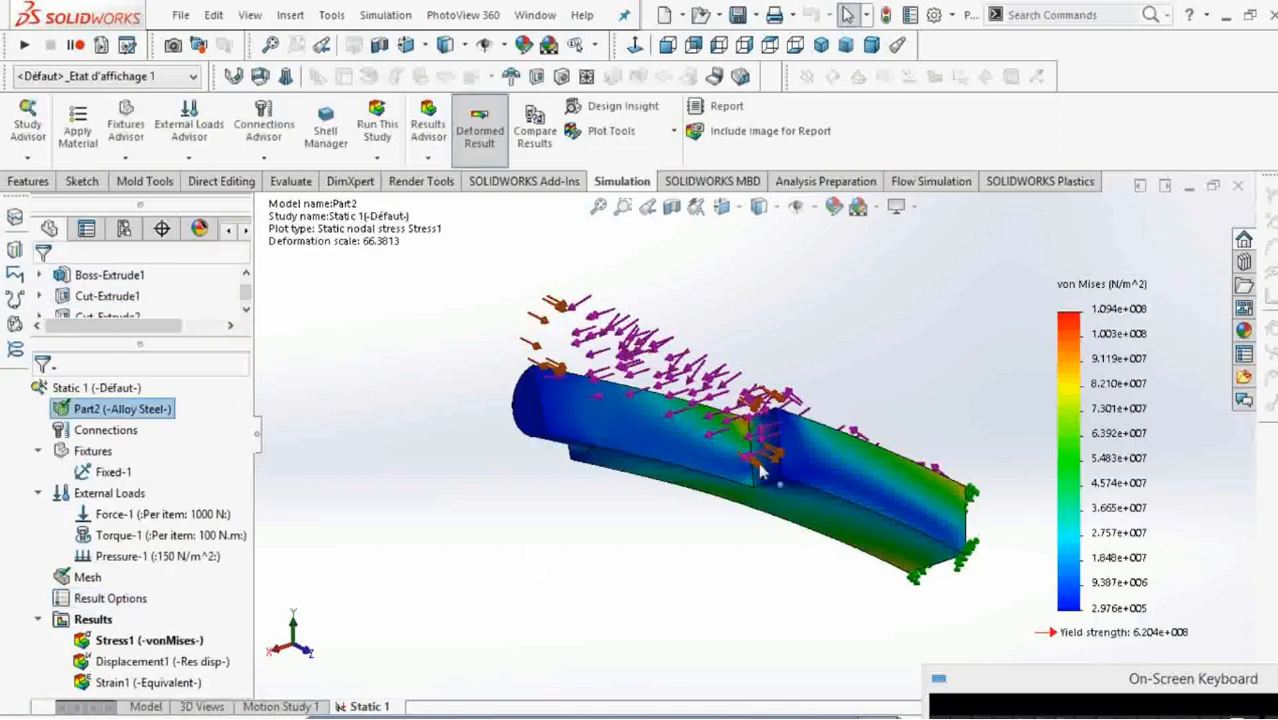
scroll(759, 466, "down", 2)
scroll(759, 466, "up", 1)
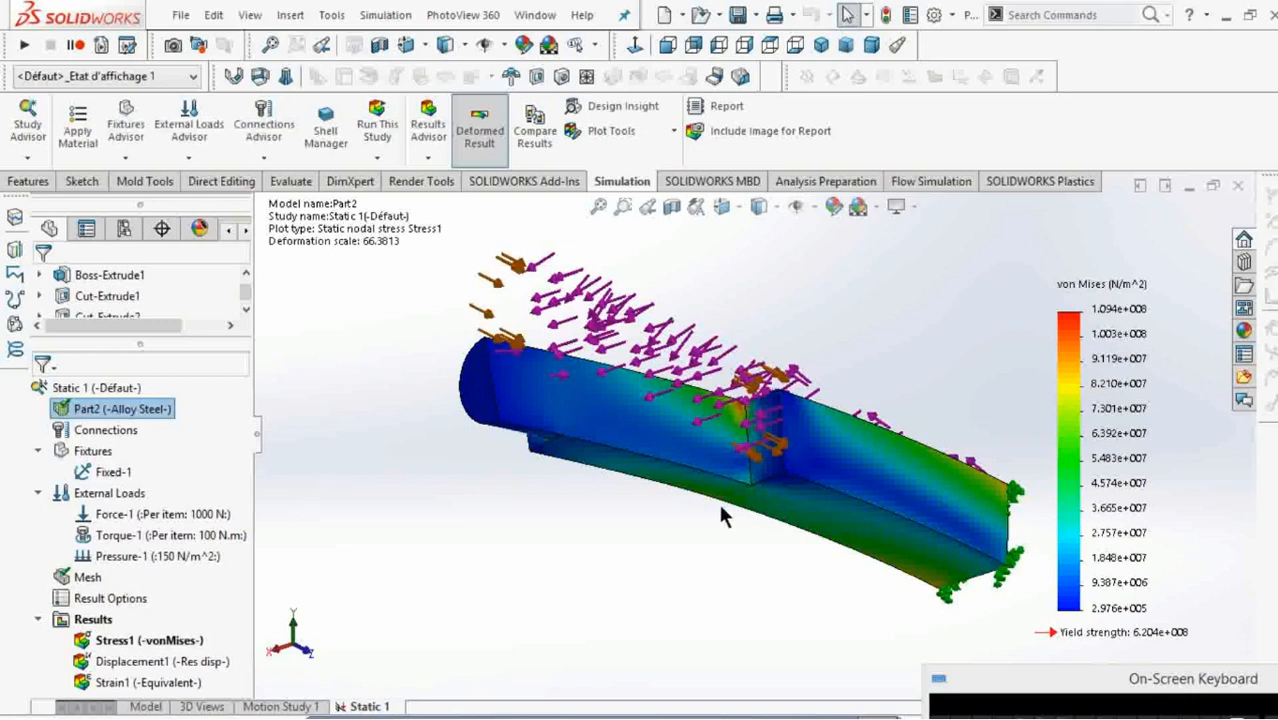
left_click(90, 452)
right_click(90, 452)
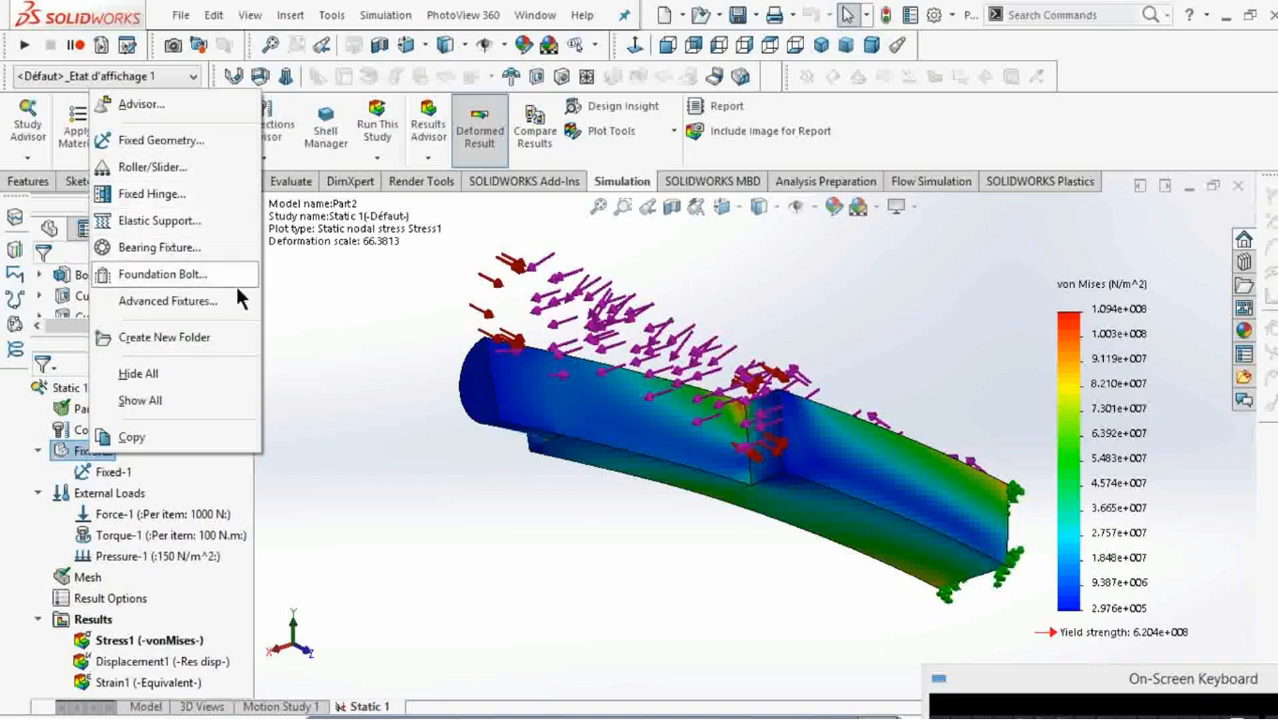
left_click(403, 426)
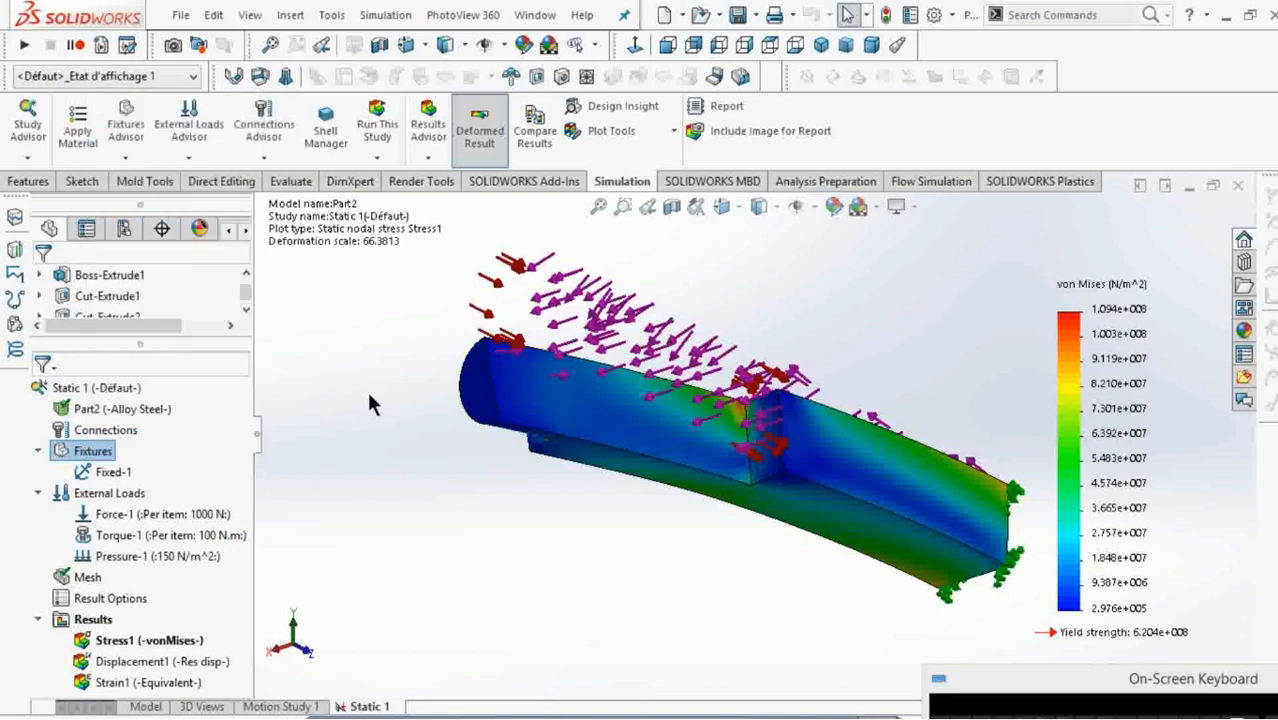